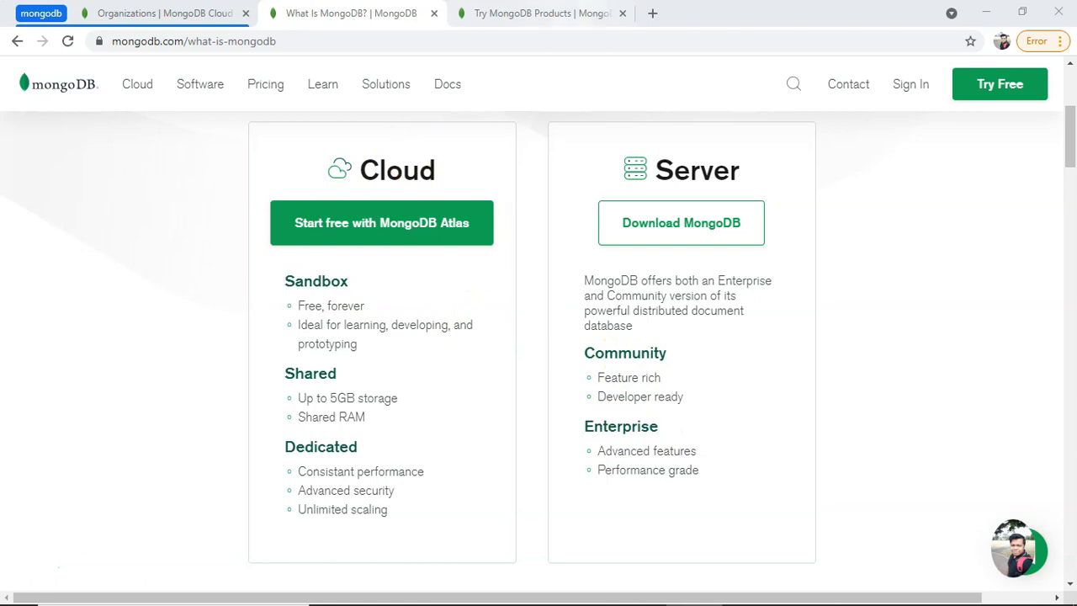
- Start a new organization in MongoDB Cloud, name it Org1, keep MongoDB Atlas as its service, and proceed to the member settings
{"action": "key", "text": "ctrl+Tab"}
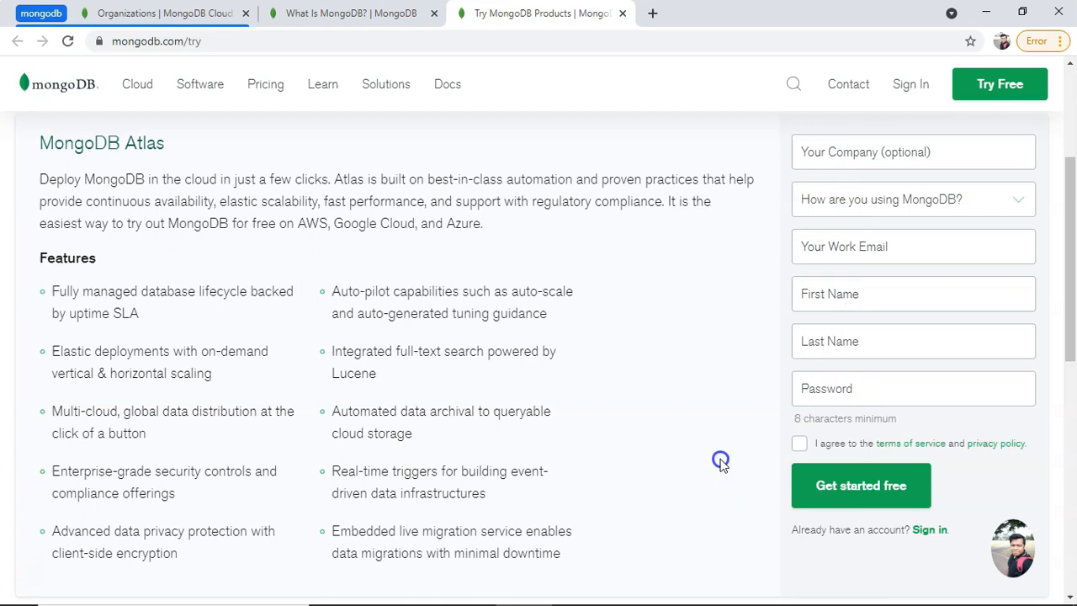
{"action": "left_click", "coordinate": [155, 14]}
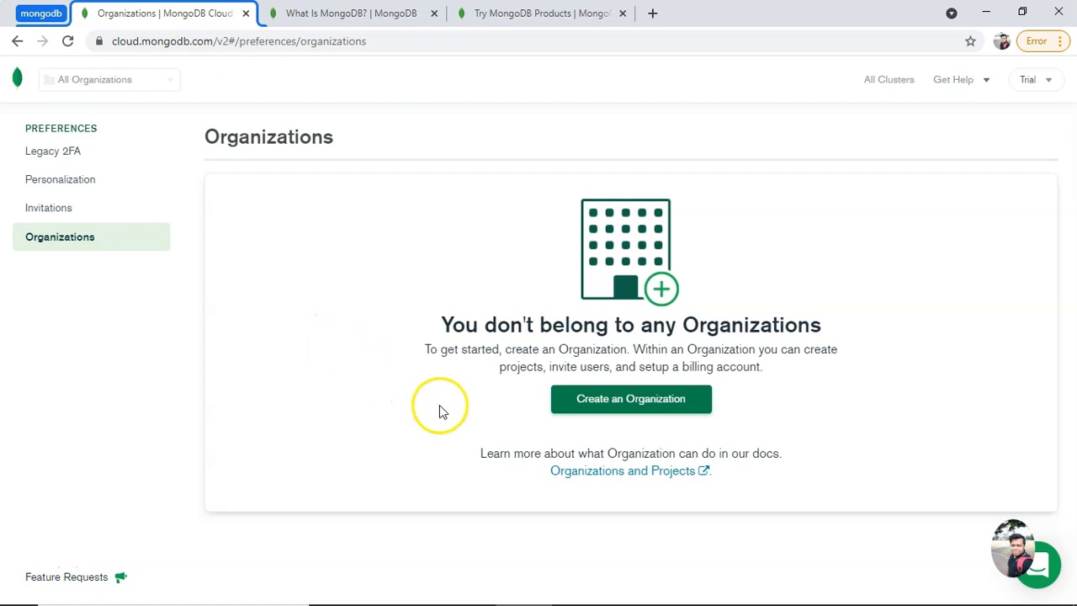
{"action": "left_click", "coordinate": [578, 402]}
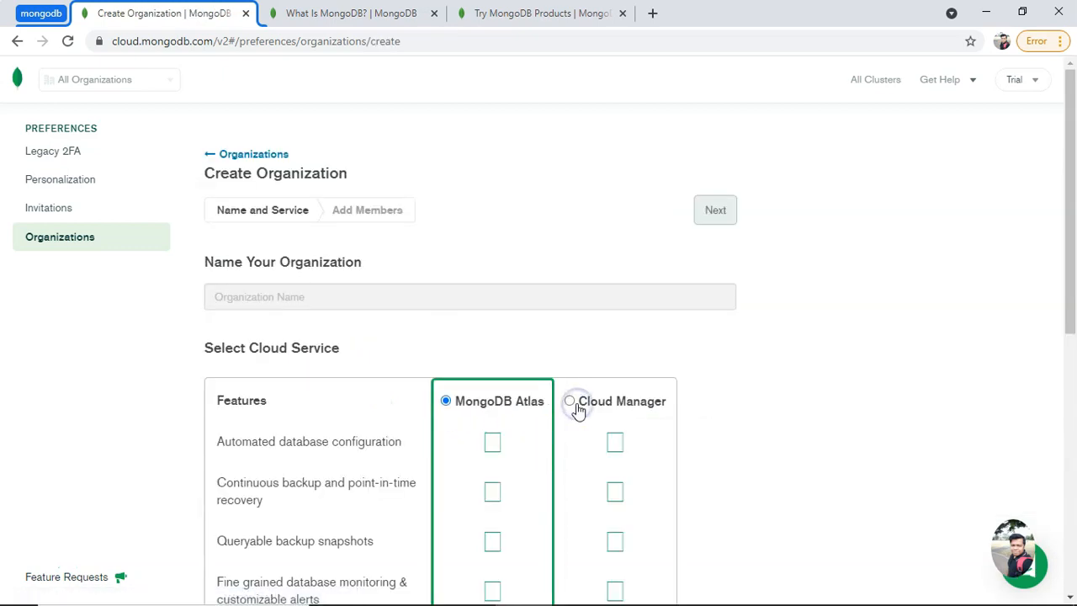
{"action": "left_click", "coordinate": [278, 297]}
{"action": "type", "text": "Org1"}
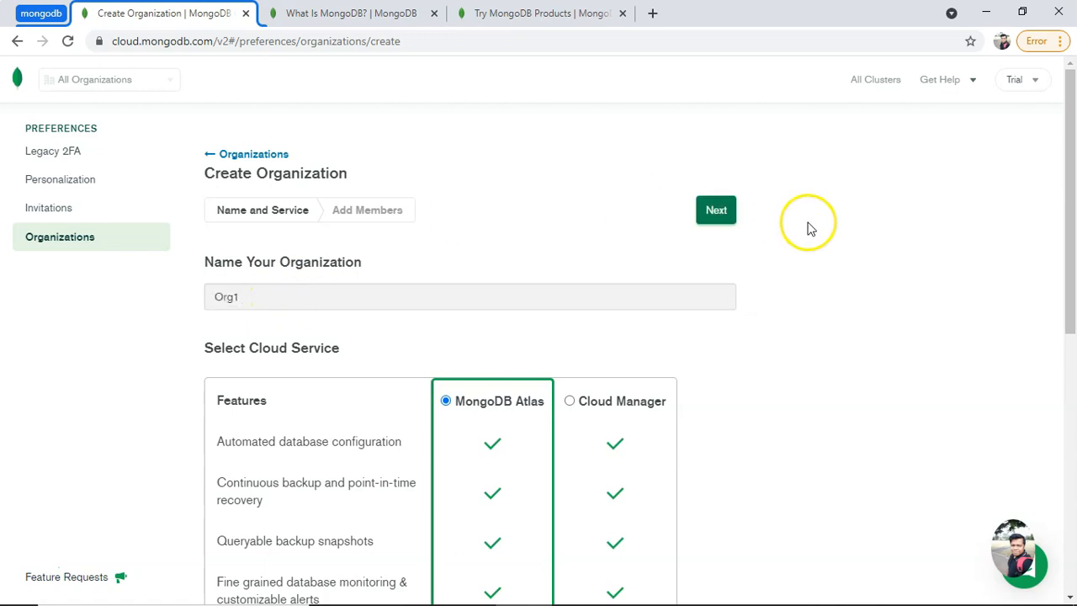
{"action": "left_click_drag", "start_coordinate": [1065, 168], "coordinate": [1074, 192]}
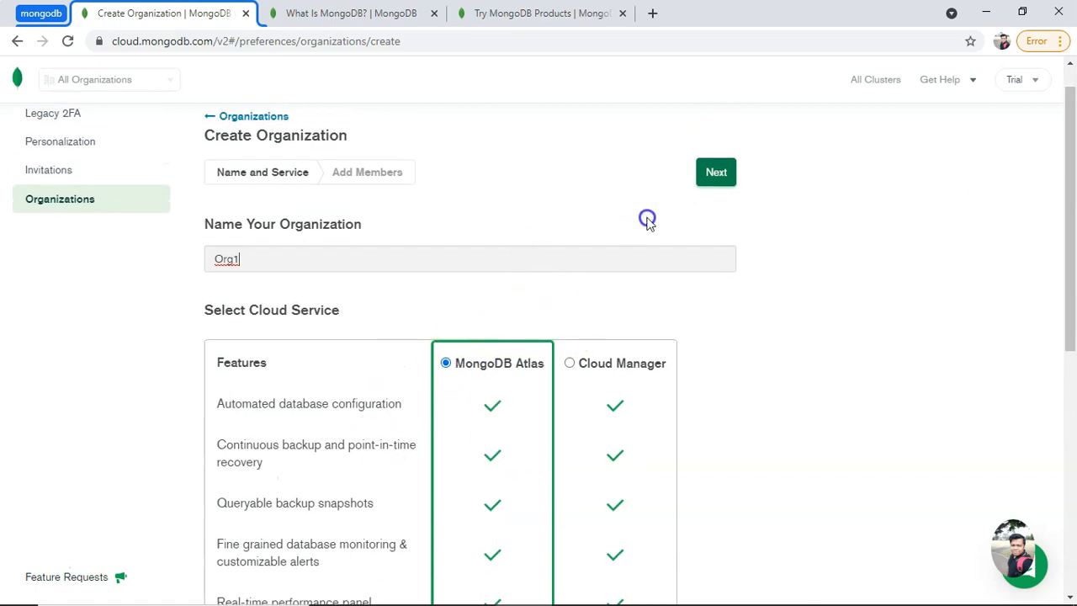
{"action": "left_click", "coordinate": [711, 175]}
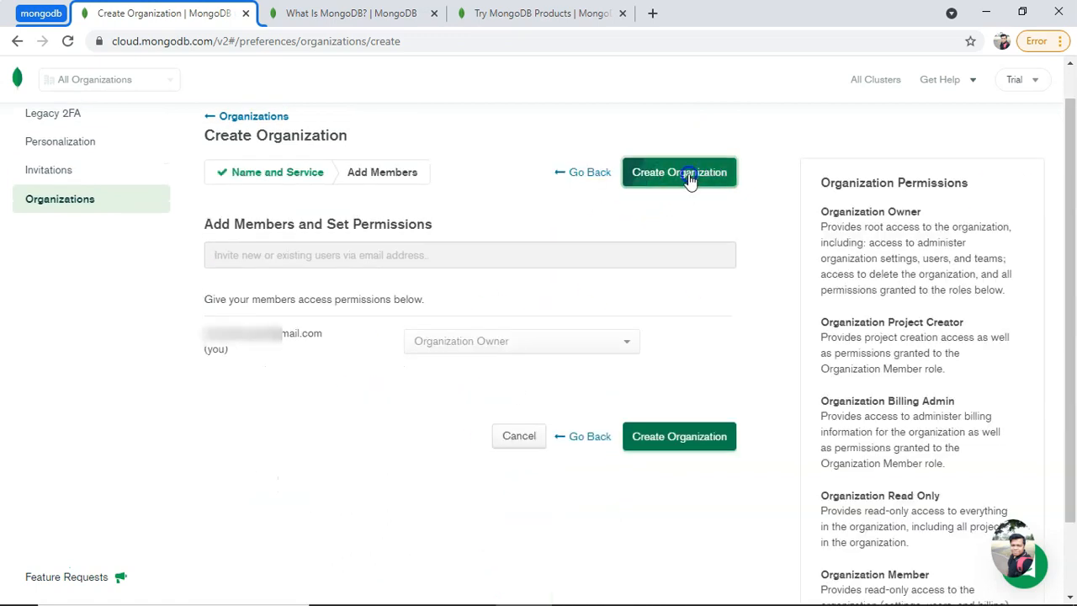
- Review the organization permission roles and create the organization without inviting additional members
{"action": "left_click", "coordinate": [462, 260]}
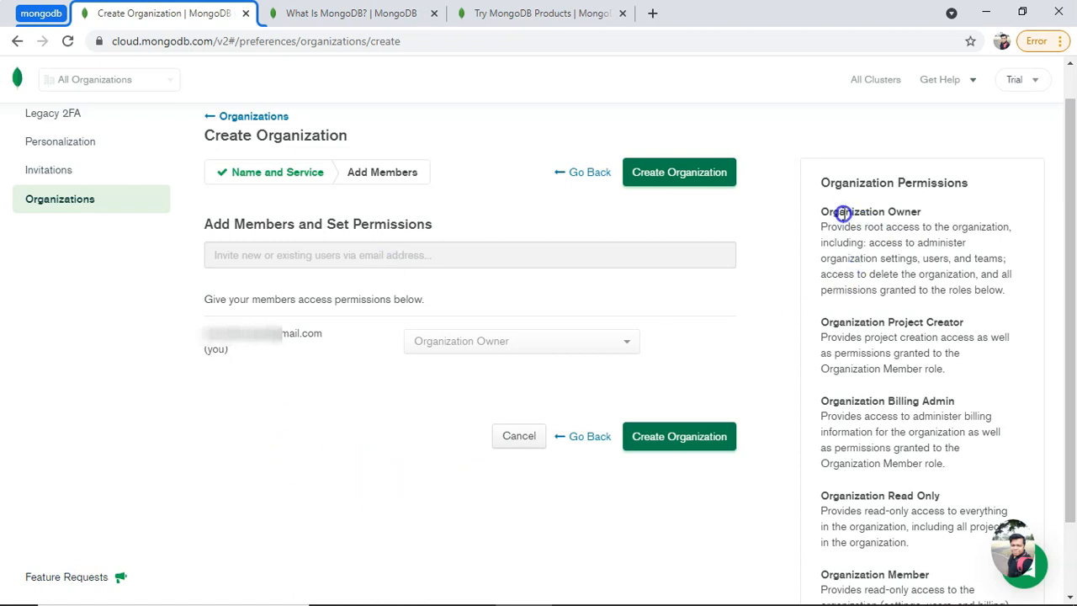
{"action": "left_click_drag", "start_coordinate": [843, 213], "coordinate": [901, 209]}
{"action": "left_click_drag", "start_coordinate": [860, 322], "coordinate": [944, 323]}
{"action": "left_click_drag", "start_coordinate": [855, 402], "coordinate": [930, 401]}
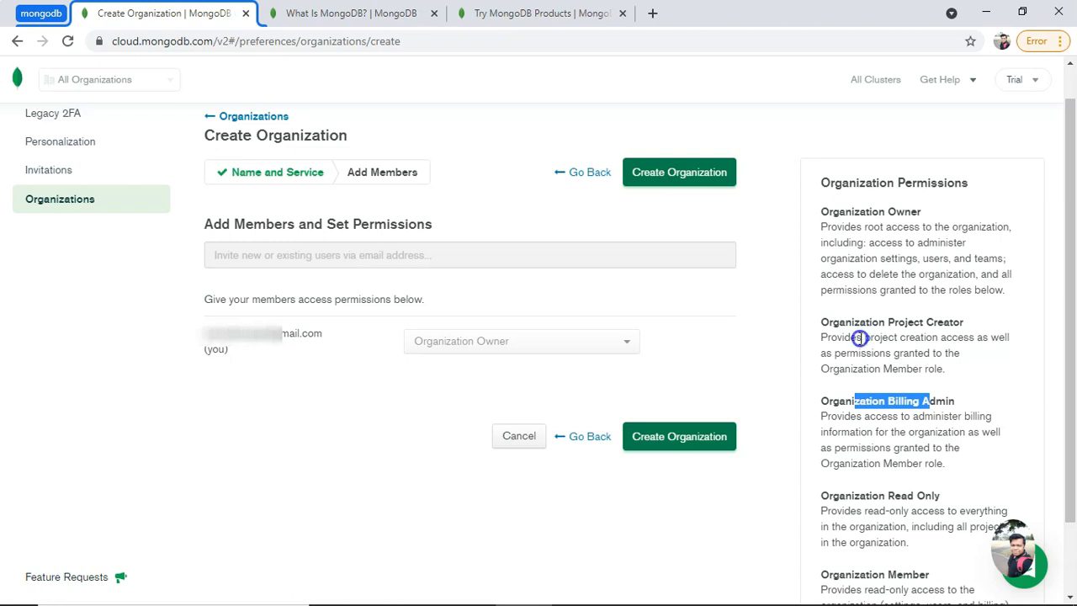
{"action": "left_click", "coordinate": [675, 435]}
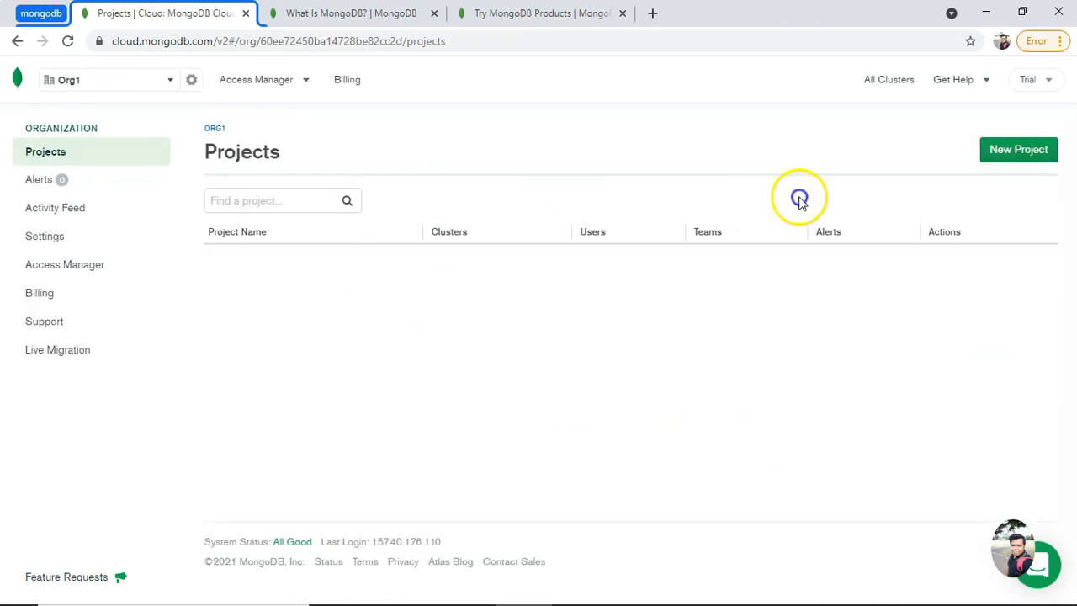
- Create a project named Proj1 in the organization without inviting additional members
{"action": "left_click", "coordinate": [1015, 157]}
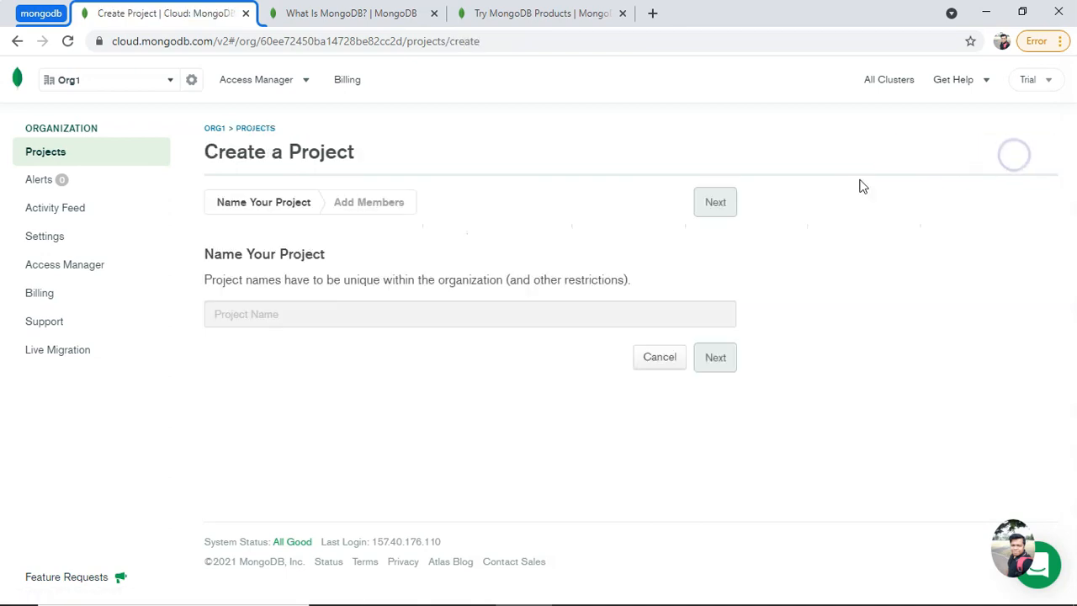
{"action": "left_click", "coordinate": [288, 318]}
{"action": "type", "text": "Pro"}
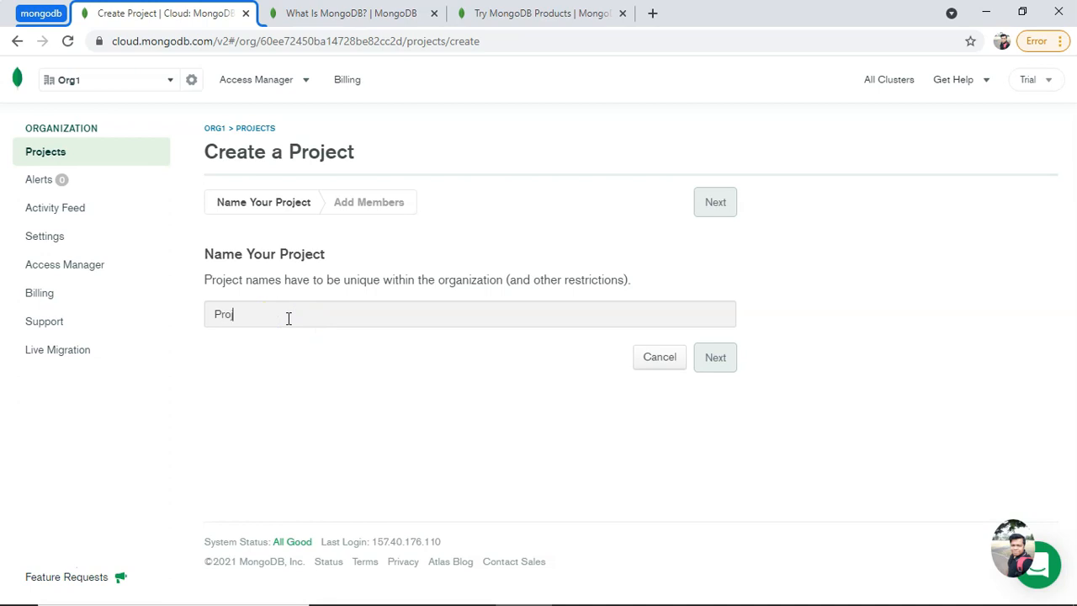
{"action": "type", "text": "j1"}
{"action": "left_click", "coordinate": [715, 357]}
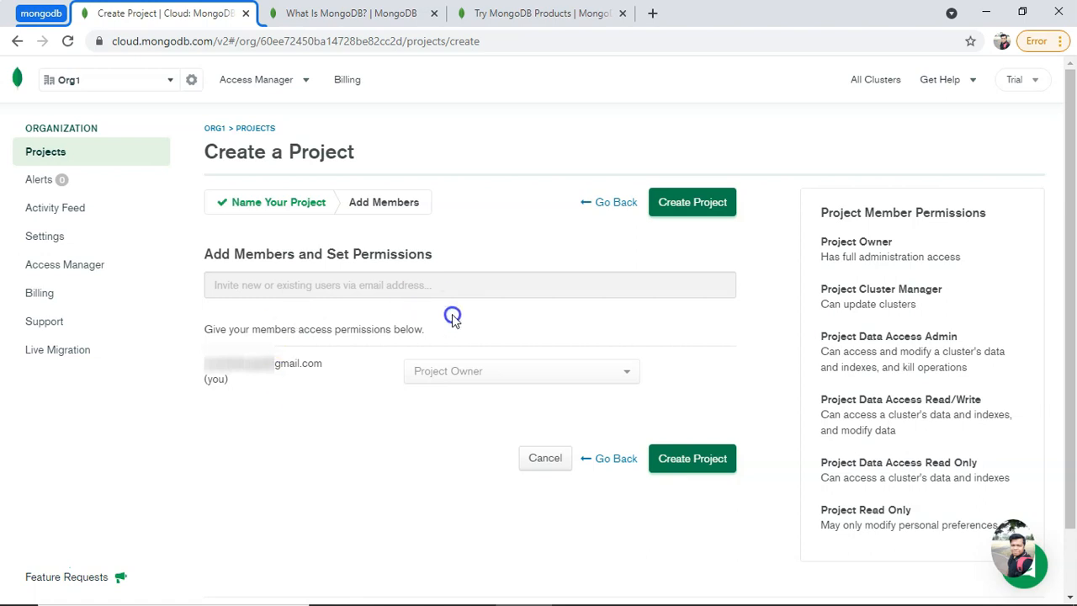
{"action": "left_click", "coordinate": [711, 458]}
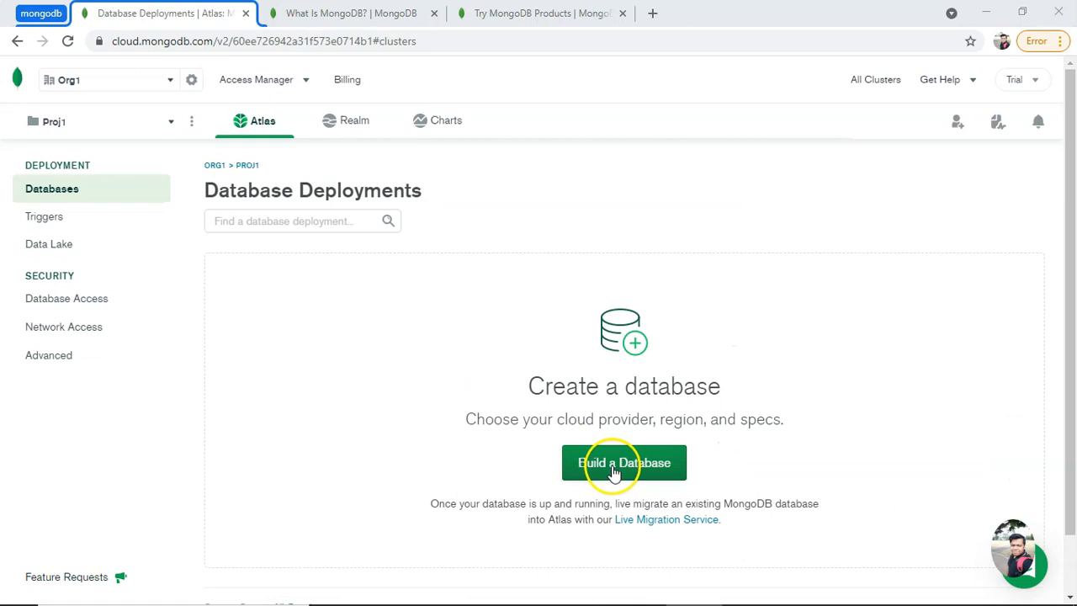
- Start building a database for the project with the free Shared deployment option
{"action": "left_click", "coordinate": [606, 468]}
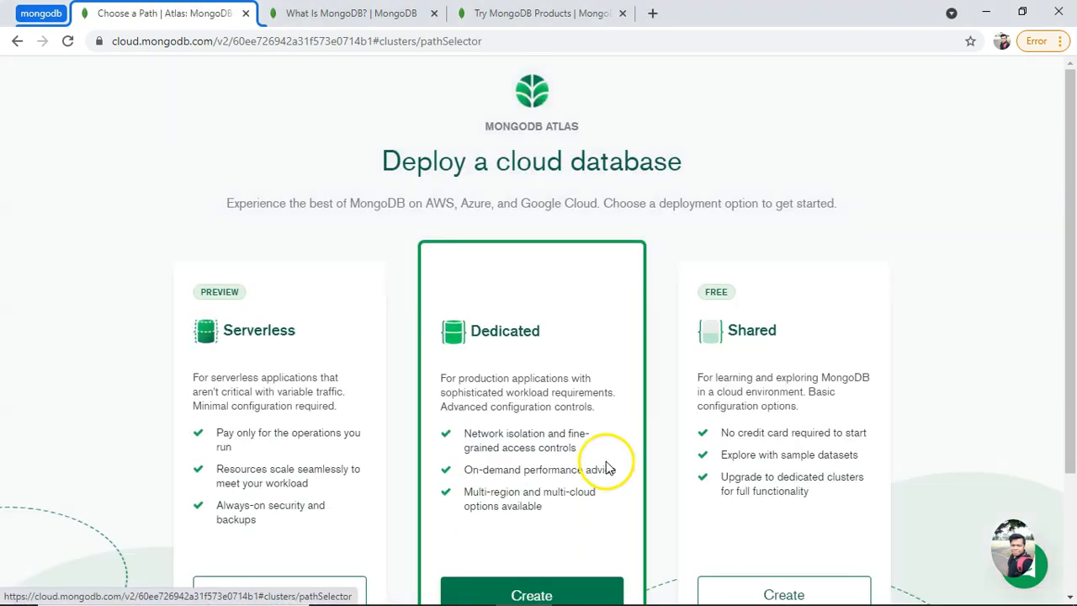
{"action": "left_click_drag", "start_coordinate": [1067, 144], "coordinate": [1062, 260]}
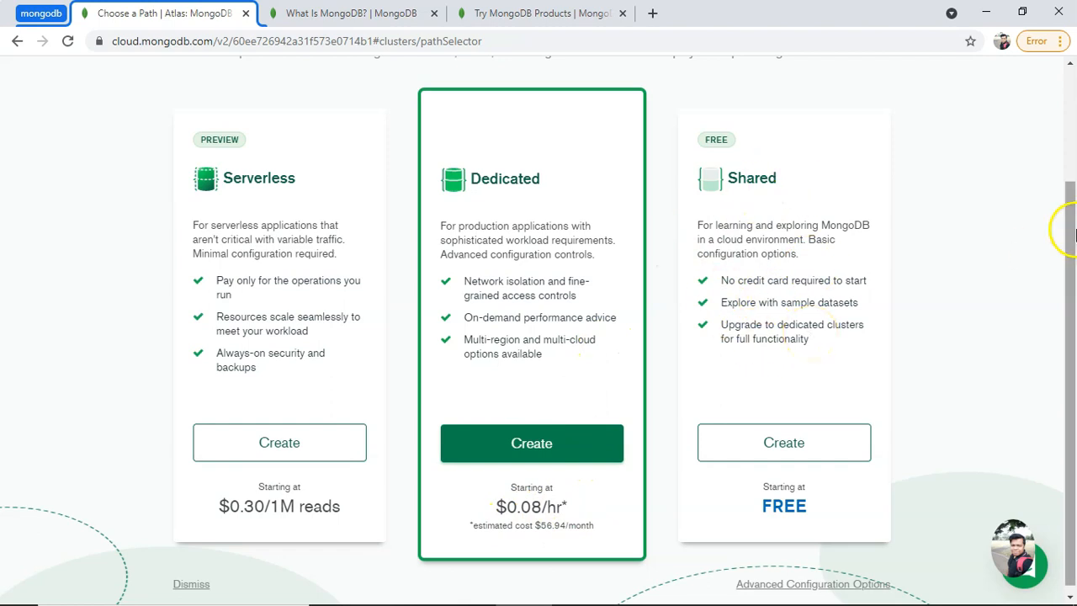
{"action": "left_click_drag", "start_coordinate": [1064, 228], "coordinate": [1066, 234]}
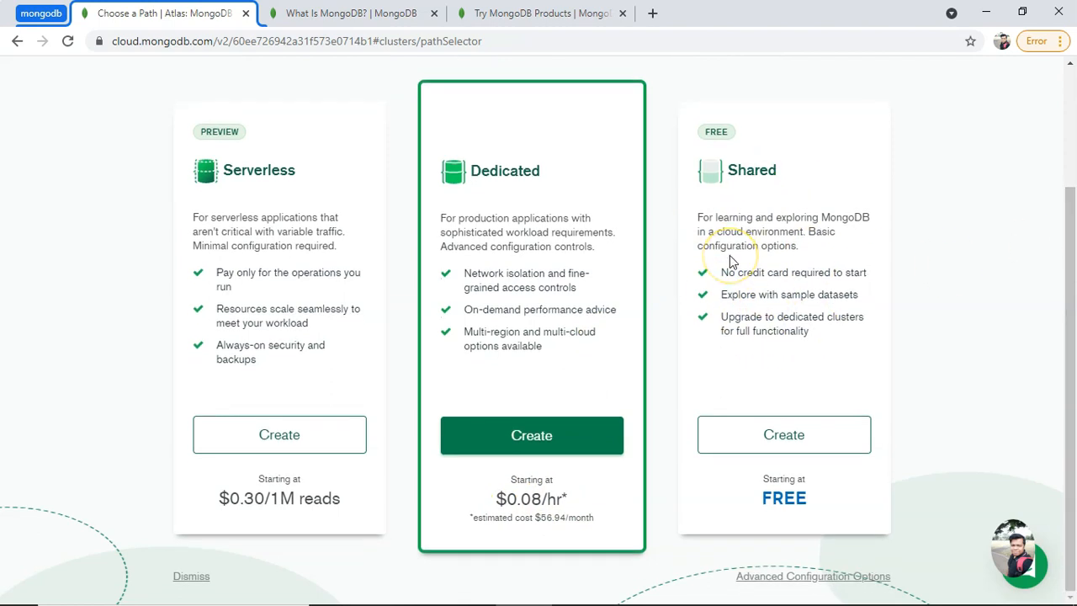
{"action": "left_click", "coordinate": [762, 434]}
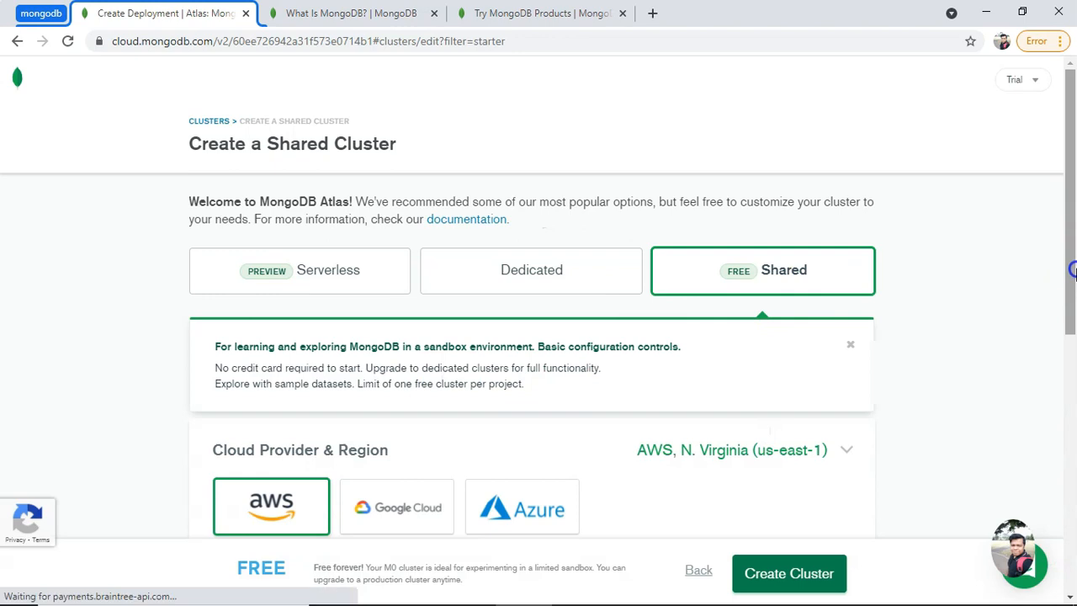
- Set the shared cluster's AWS region to Mumbai (ap-south-1) and check its monthly cost estimate
{"action": "left_click_drag", "start_coordinate": [1072, 146], "coordinate": [1073, 290]}
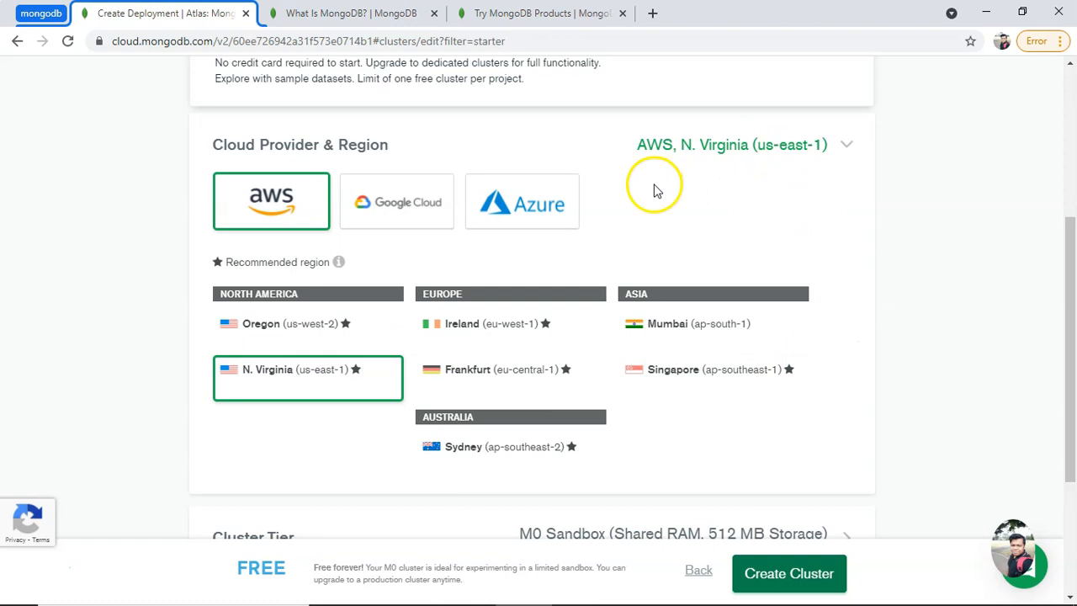
{"action": "left_click", "coordinate": [688, 324]}
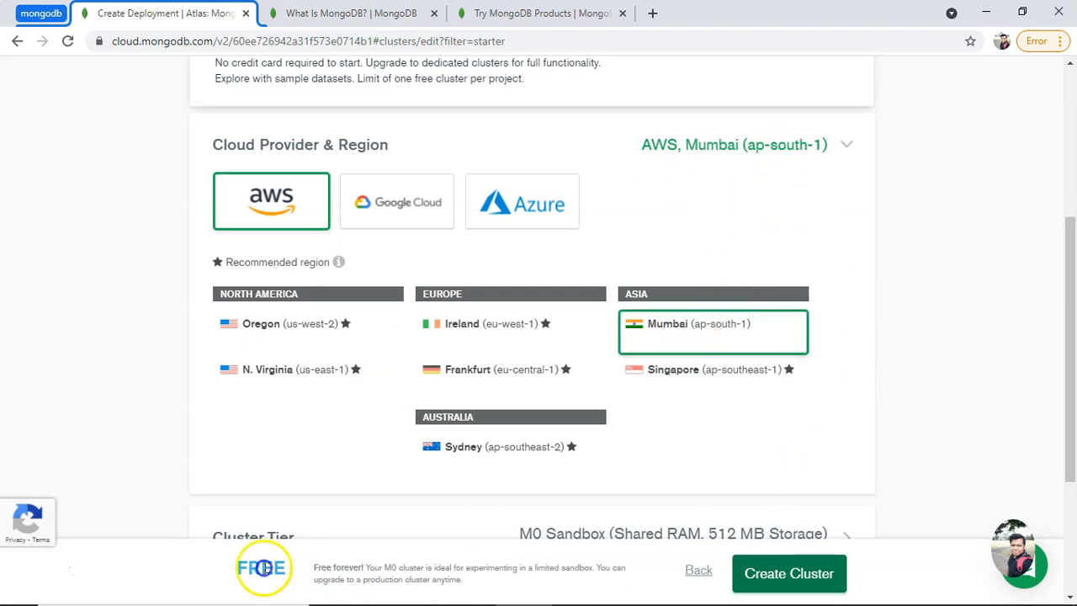
{"action": "mouse_move", "coordinate": [259, 573]}
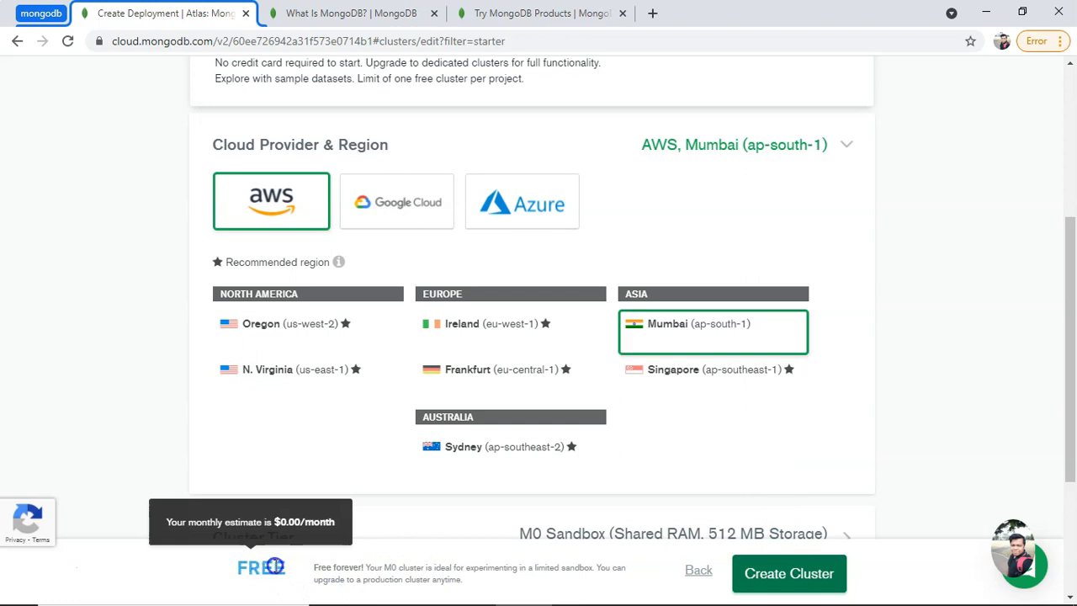
- Compare the M2 tier's monthly estimate, settle on the free M0 Sandbox tier, and create the cluster
{"action": "left_click_drag", "start_coordinate": [1073, 327], "coordinate": [1072, 436]}
{"action": "left_click", "coordinate": [847, 316]}
{"action": "left_click_drag", "start_coordinate": [1073, 328], "coordinate": [1073, 408]}
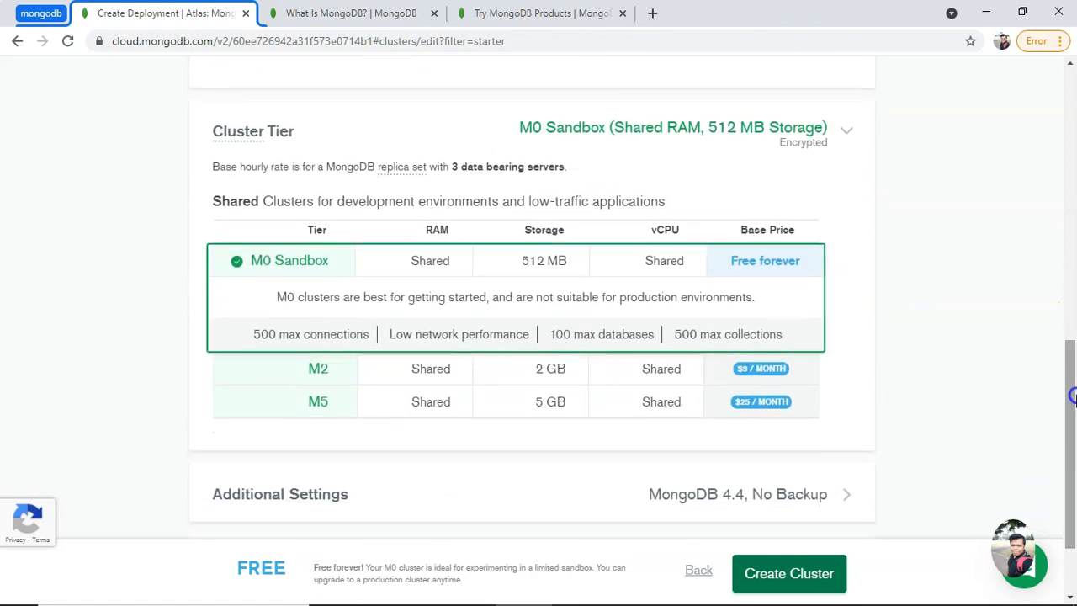
{"action": "left_click", "coordinate": [743, 371]}
{"action": "mouse_move", "coordinate": [255, 569]}
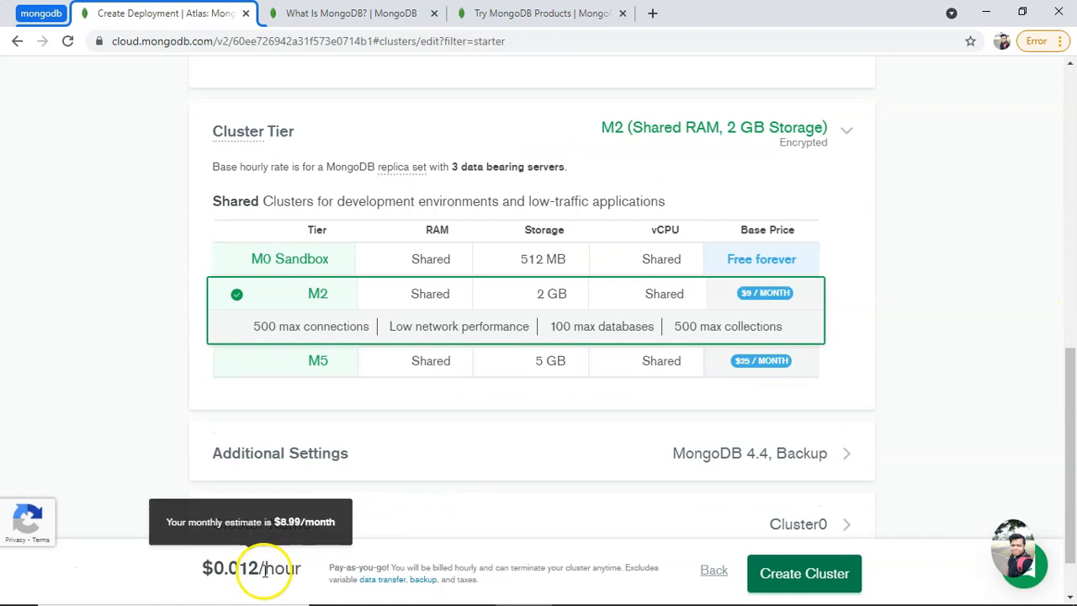
{"action": "left_click", "coordinate": [774, 260]}
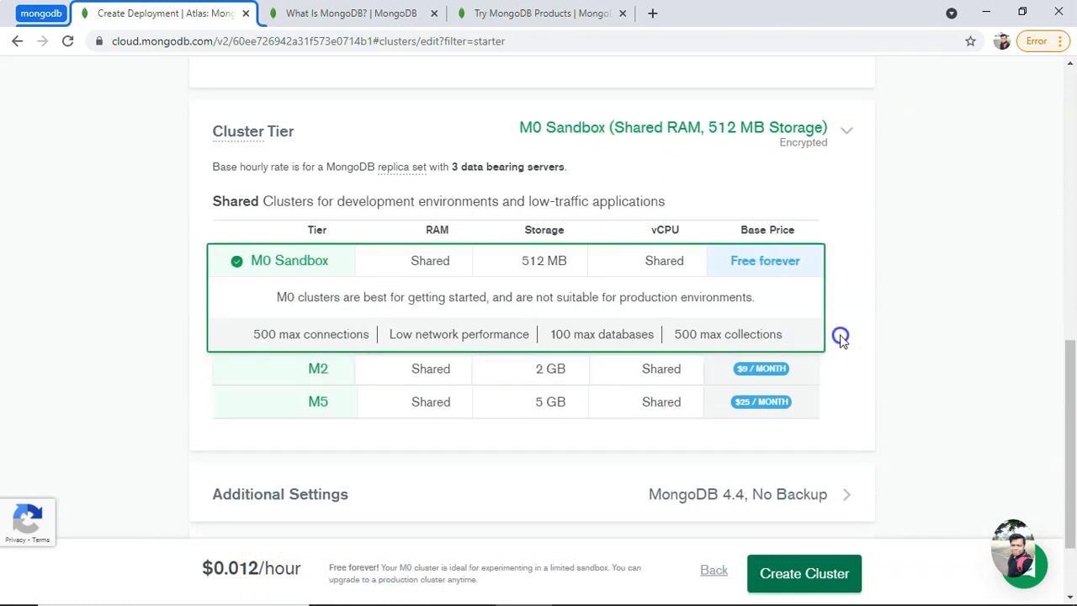
{"action": "left_click", "coordinate": [757, 575]}
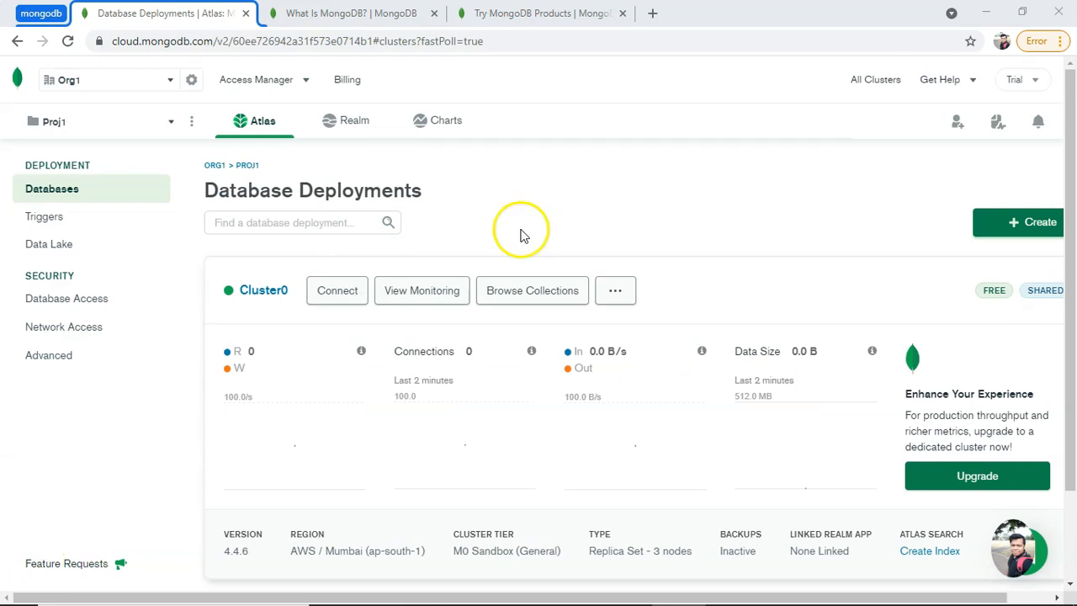
- Open the connection setup for Cluster0 and add the current IP address to its access list
{"action": "left_click", "coordinate": [339, 297]}
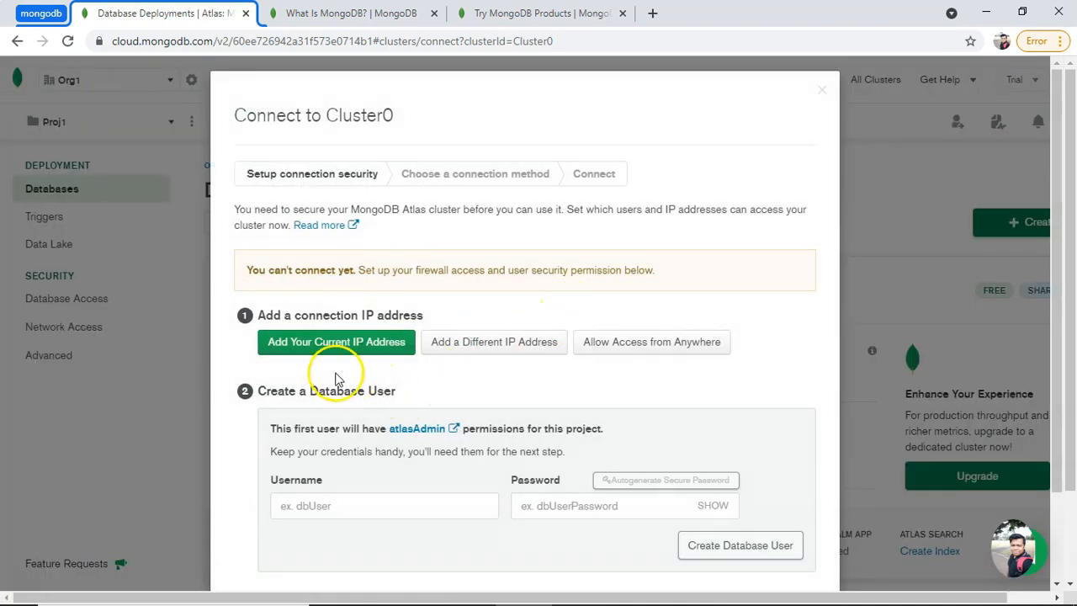
{"action": "left_click", "coordinate": [338, 345]}
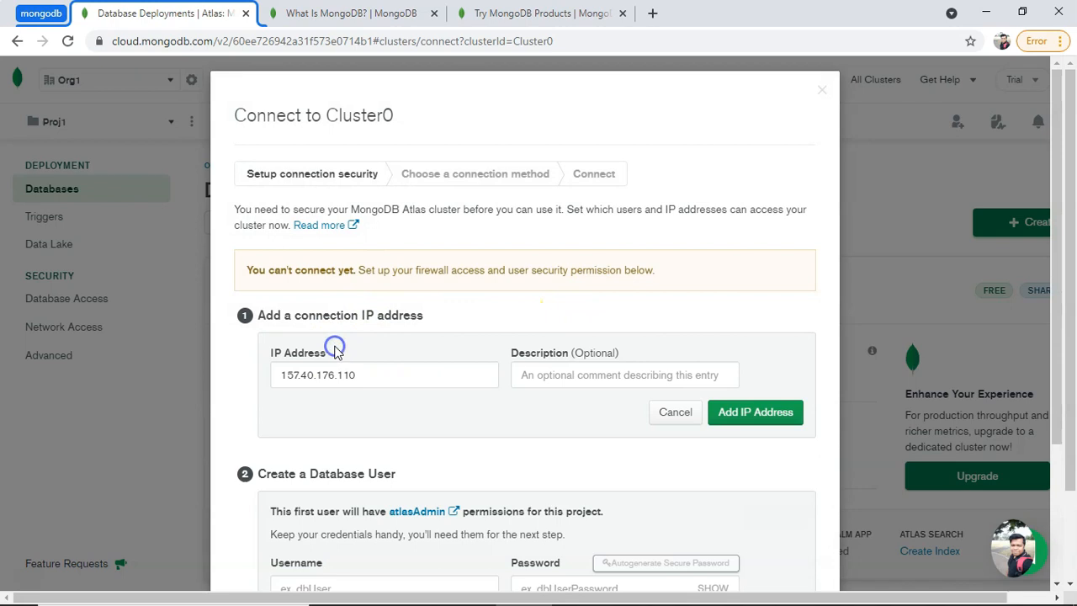
{"action": "left_click", "coordinate": [745, 413]}
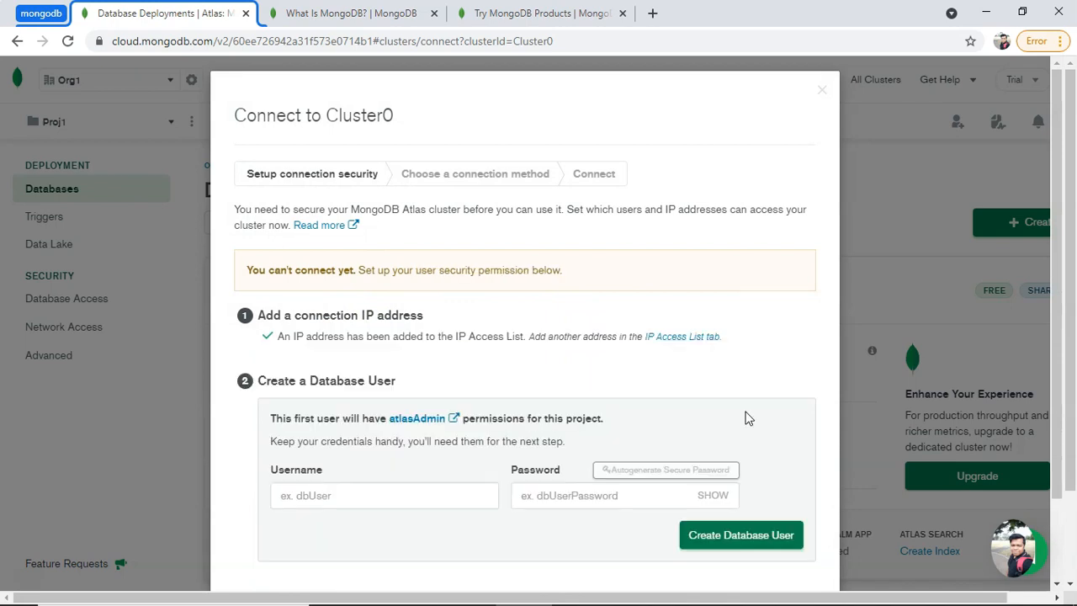
- Create a database user with the username user1 and enter the account password
{"action": "left_click", "coordinate": [376, 495]}
{"action": "type", "text": "user1"}
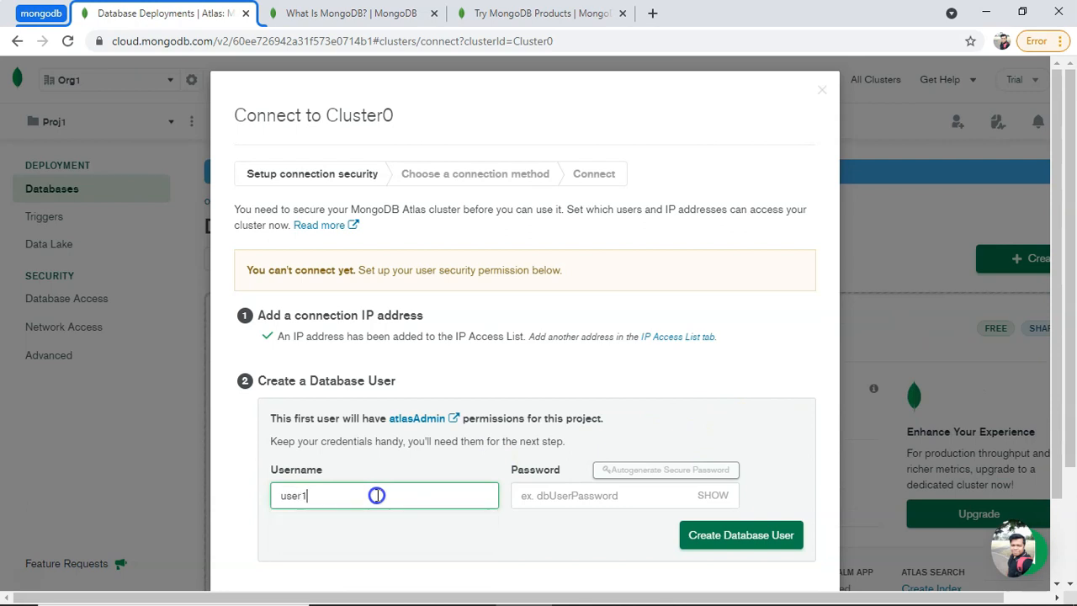
{"action": "key", "text": "Tab"}
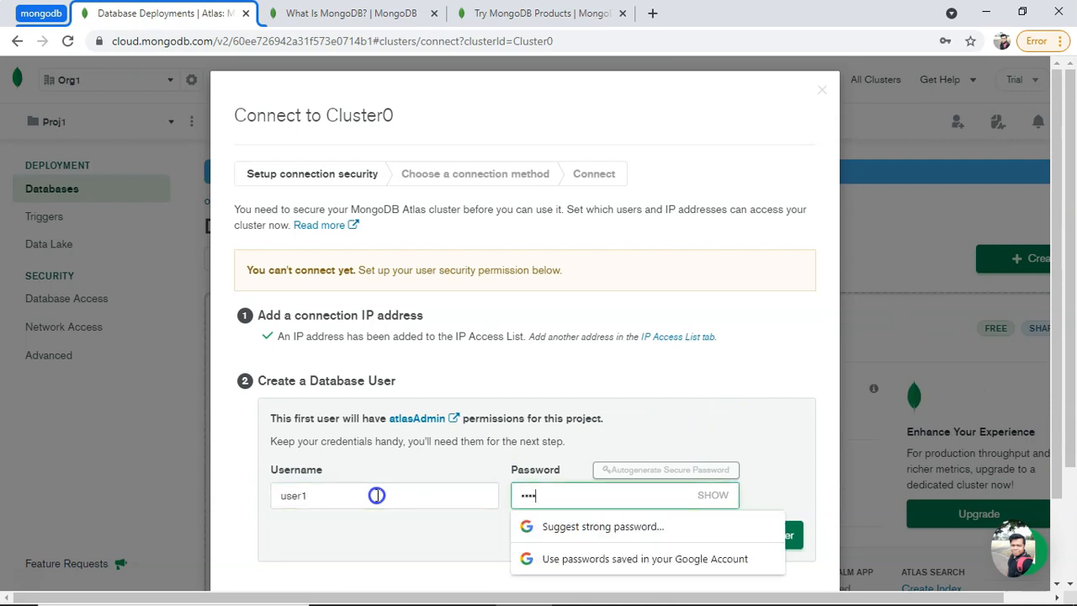
{"action": "left_click", "coordinate": [711, 401]}
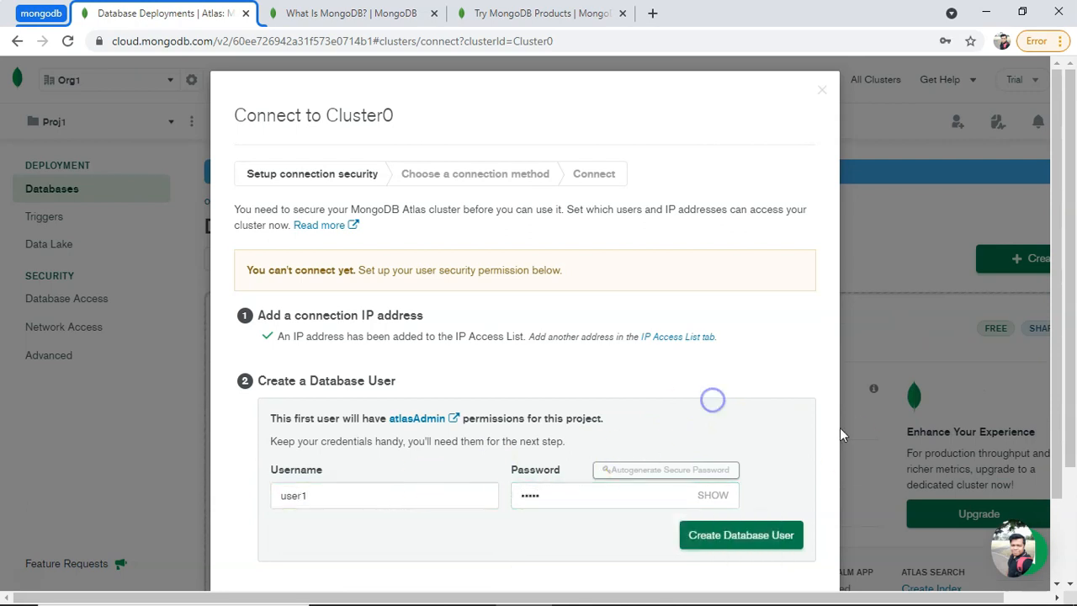
{"action": "left_click", "coordinate": [715, 545]}
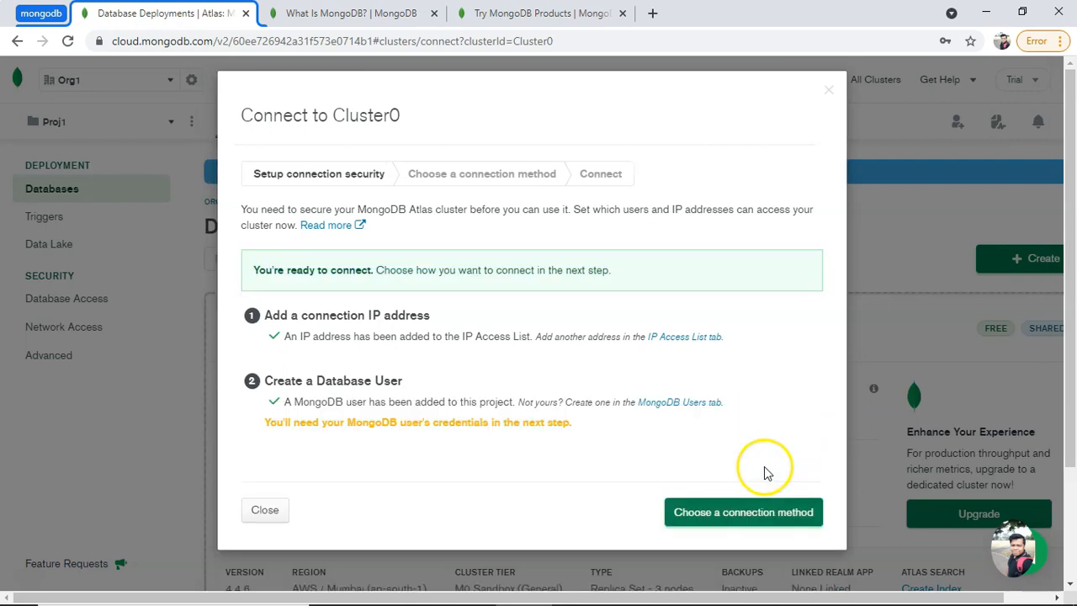
- Choose the MongoDB Shell as the connection method and copy the mongosh connection string
{"action": "left_click", "coordinate": [705, 512]}
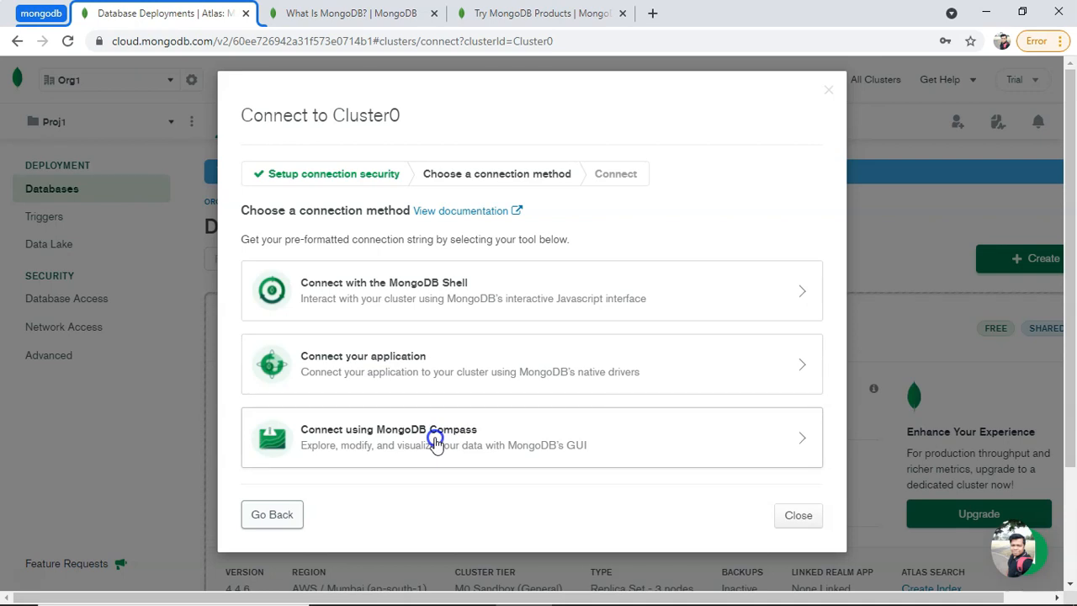
{"action": "left_click", "coordinate": [478, 292]}
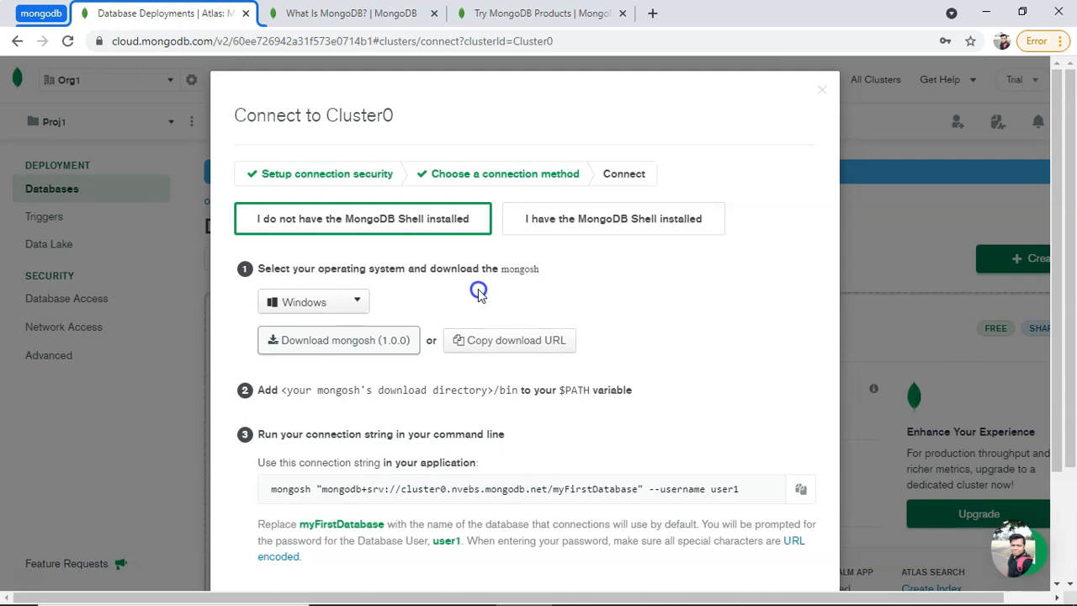
{"action": "left_click", "coordinate": [801, 490]}
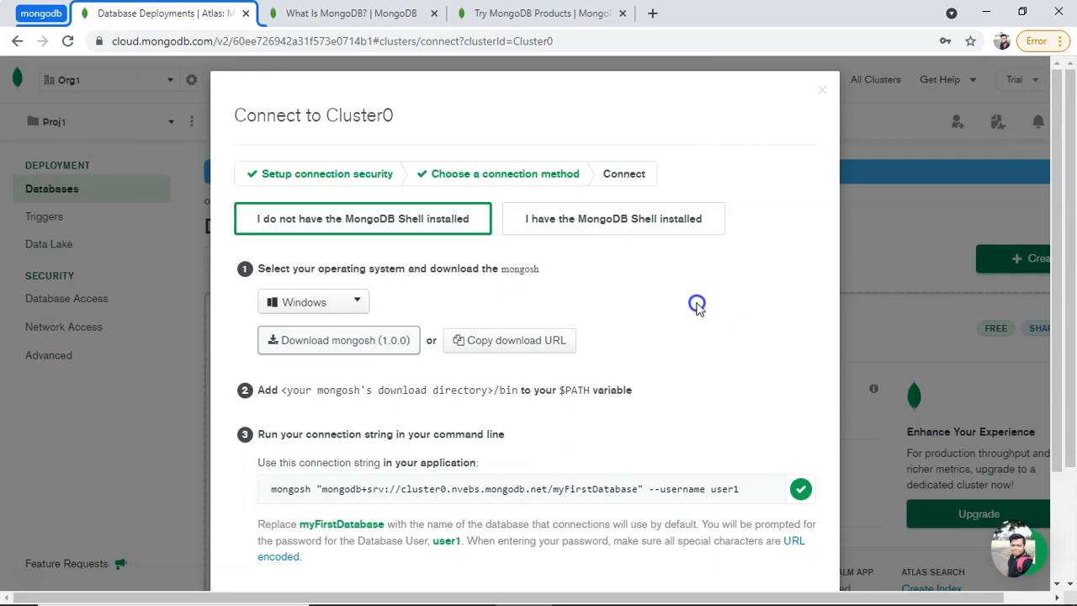
- Run the copied mongosh connection string from the Windows Run prompt and enter the database user's password to connect to Cluster0
{"action": "key", "text": "super+r"}
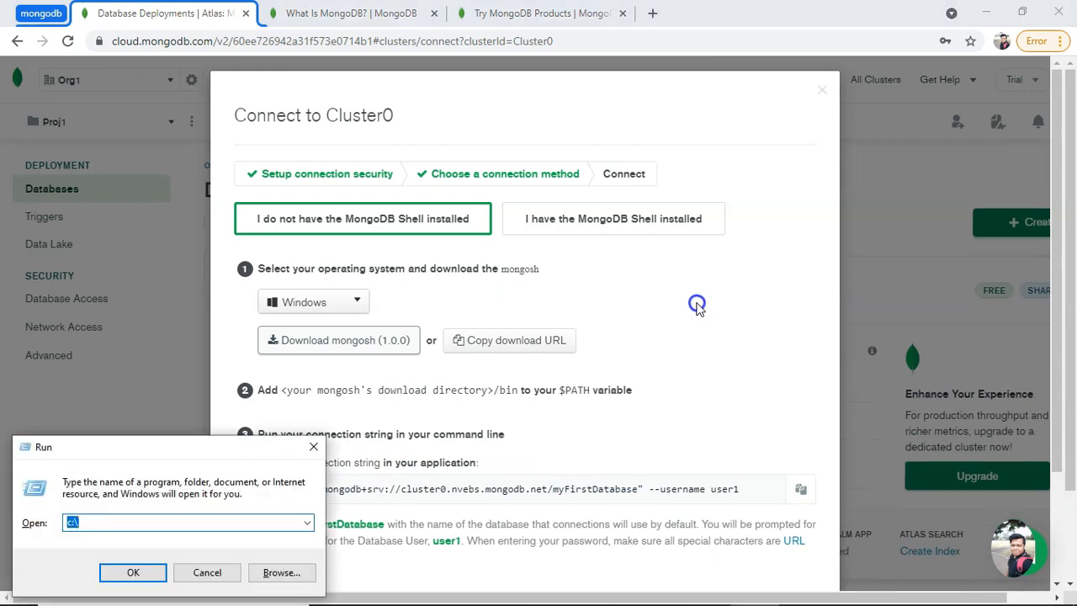
{"action": "key", "text": "ctrl+v"}
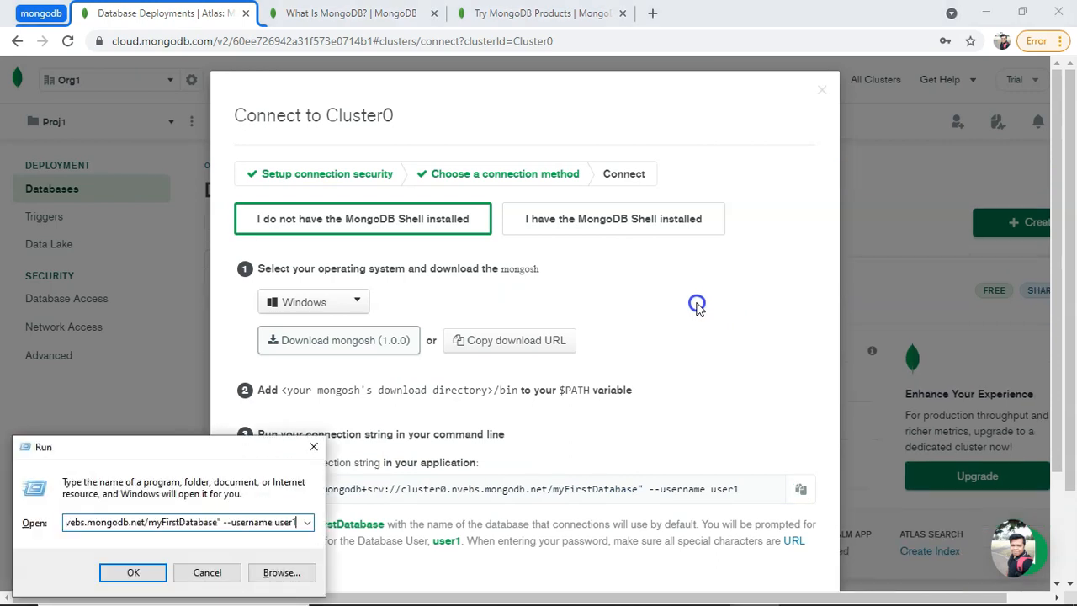
{"action": "key", "text": "Return"}
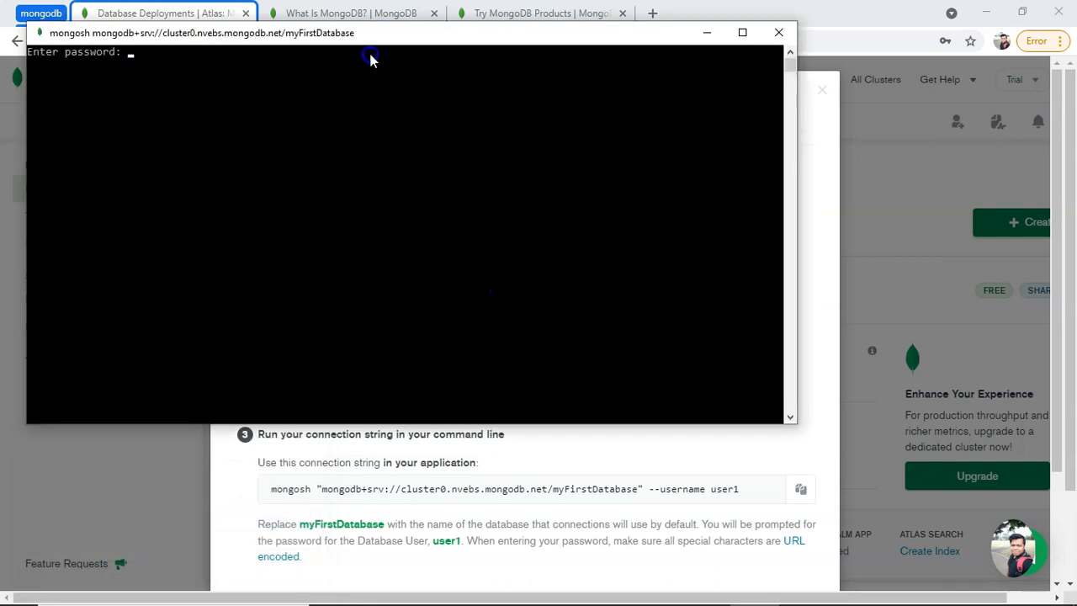
{"action": "left_click_drag", "start_coordinate": [368, 42], "coordinate": [501, 132]}
{"action": "type", "text": "****"}
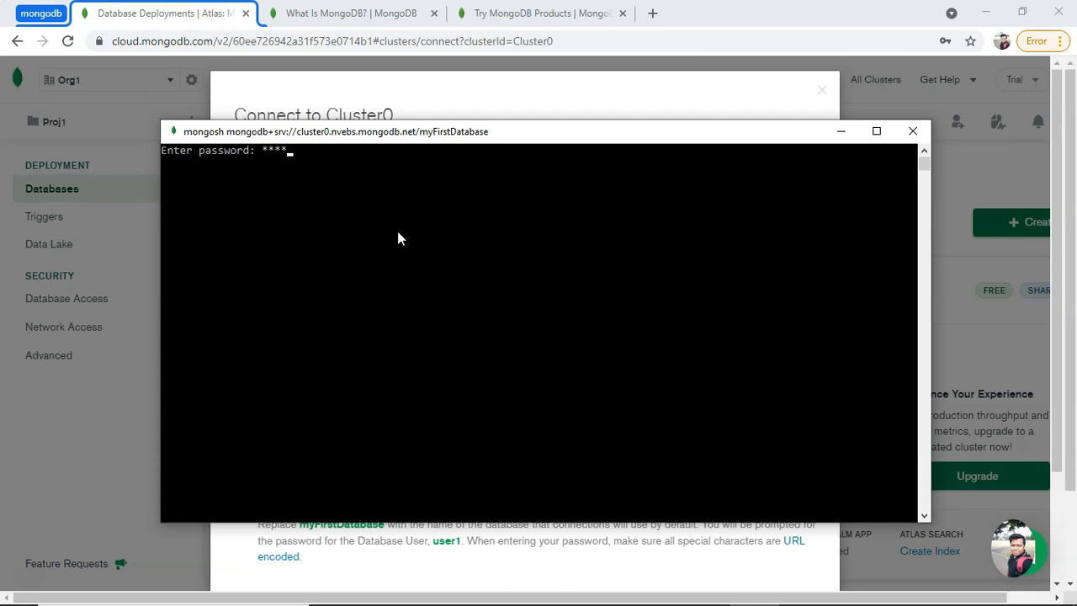
{"action": "type", "text": "*"}
{"action": "key", "text": "Return"}
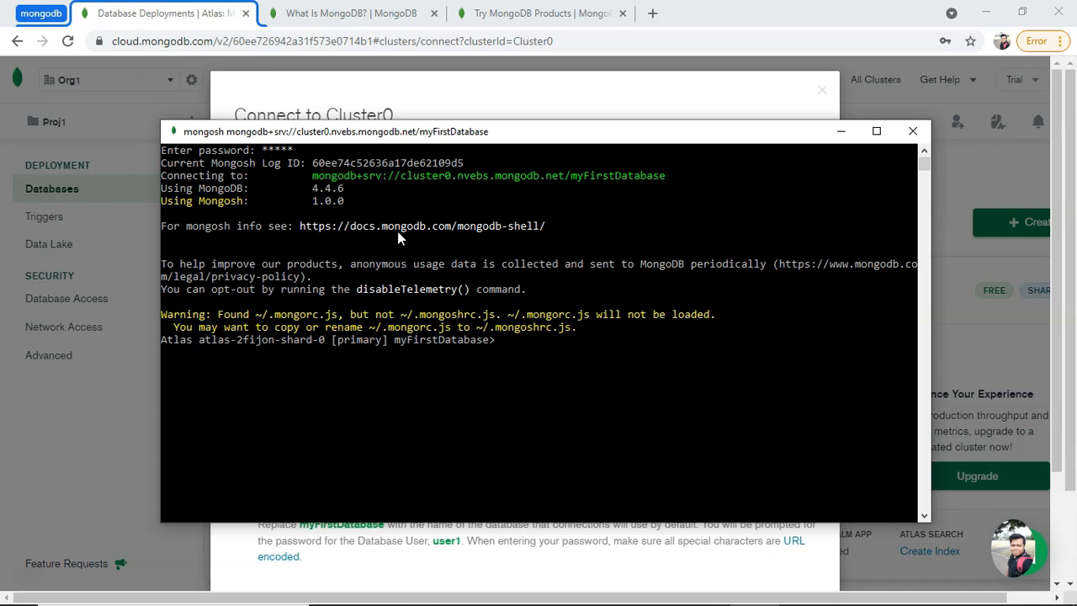
- List the cluster's databases with show dbs and switch to a database called product
{"action": "type", "text": "how db"}
{"action": "type", "text": "s"}
{"action": "key", "text": "Return"}
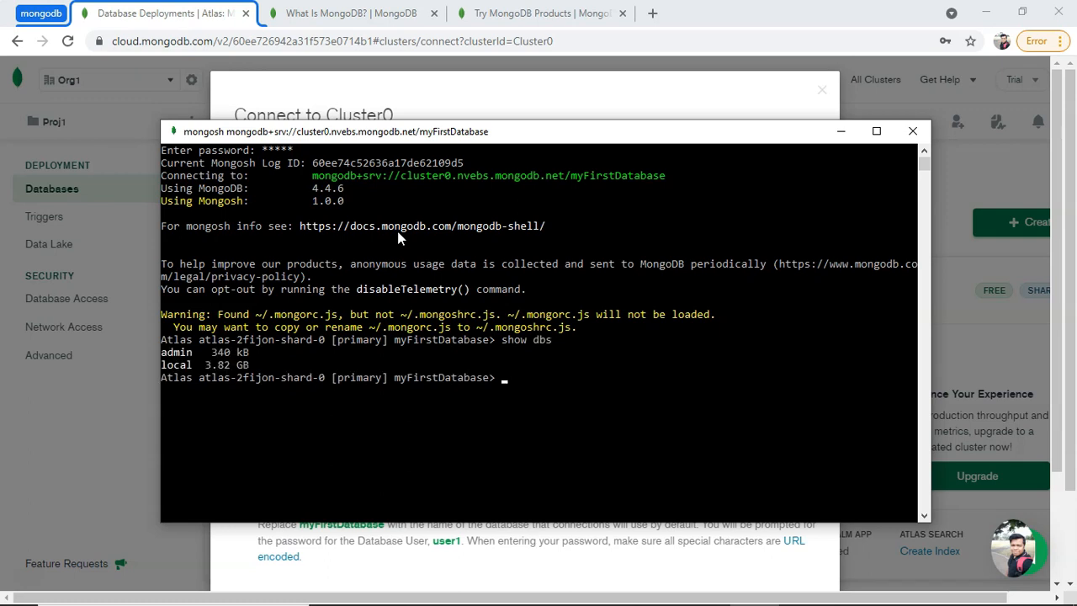
{"action": "type", "text": "use product"}
{"action": "key", "text": "Return"}
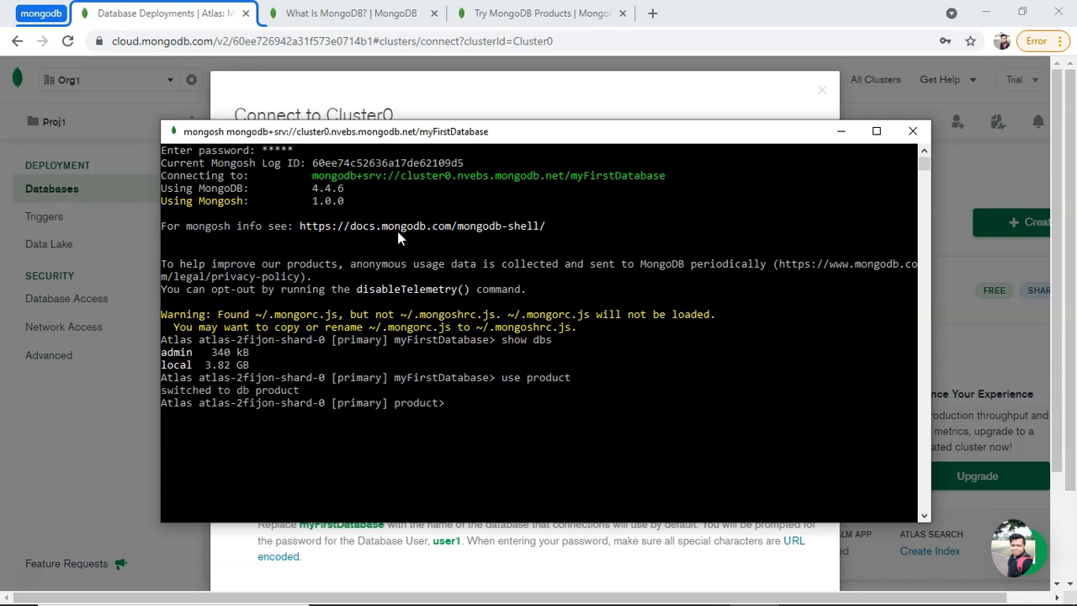
- Insert one document with name "product1" into the products collection using insertOne
{"action": "type", "text": "db.products.insertO"}
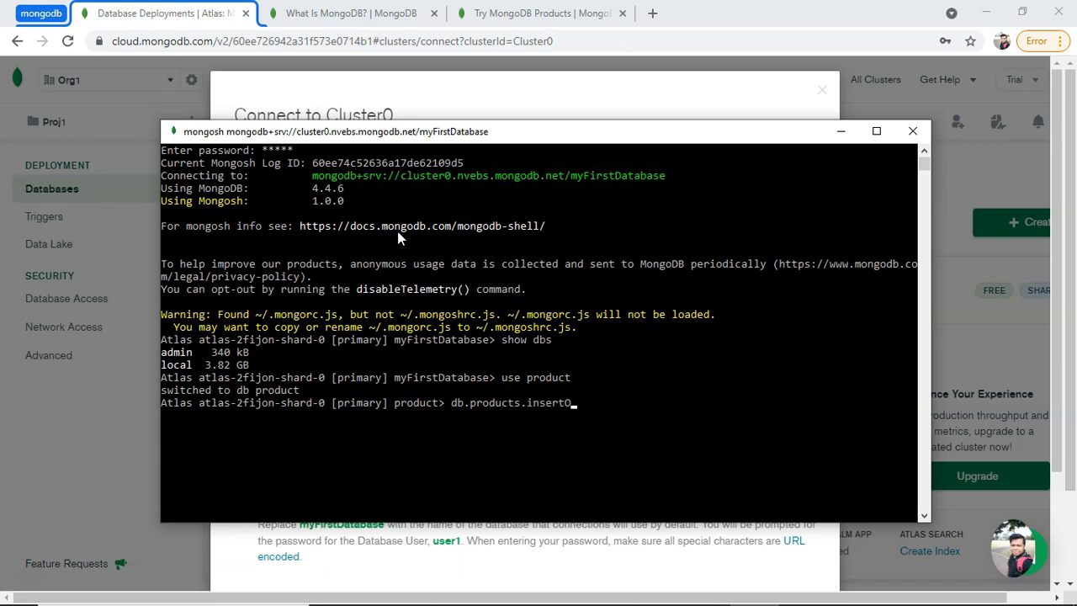
{"action": "type", "text": "ne({})"}
{"action": "type", "text": "name:\"\""}
{"action": "type", "text": "product1"}
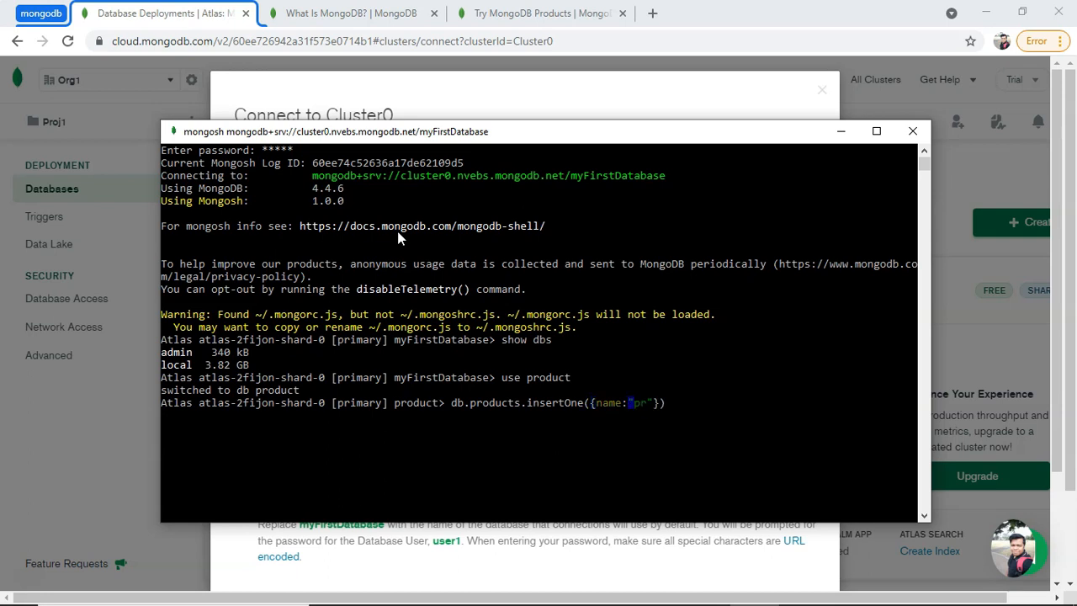
{"action": "key", "text": "Return"}
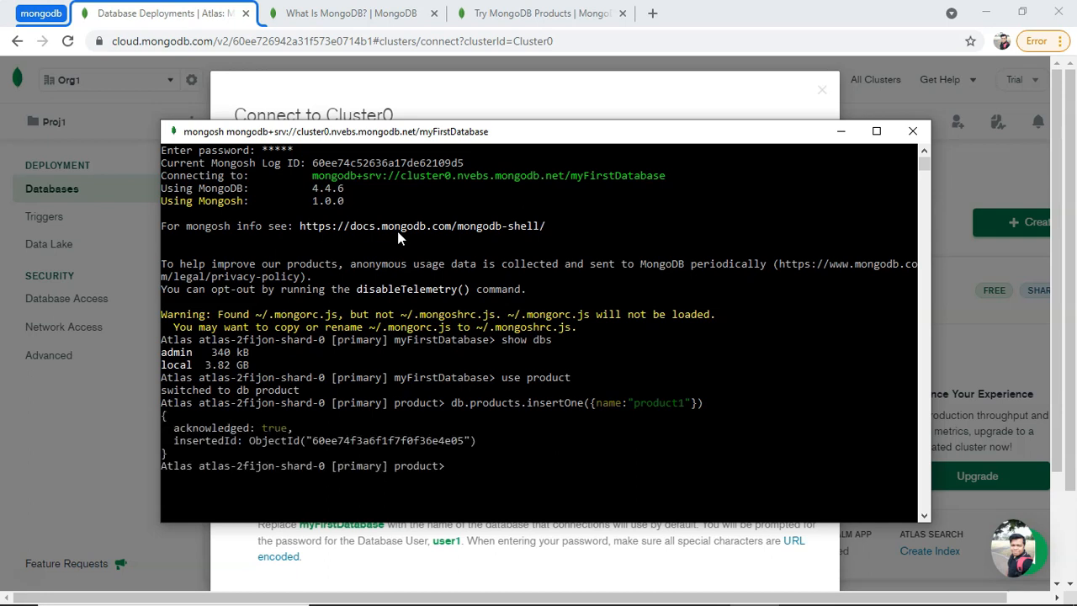
- Query all documents in the products collection with db.products.find({})
{"action": "type", "text": "db.products.find()"}
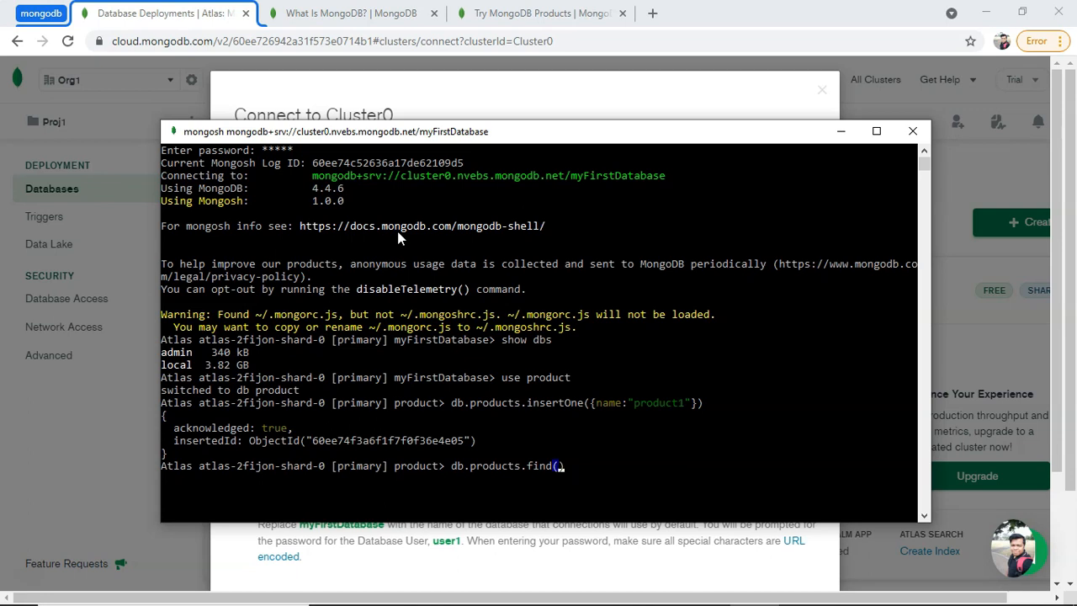
{"action": "type", "text": "{}"}
{"action": "key", "text": "Return"}
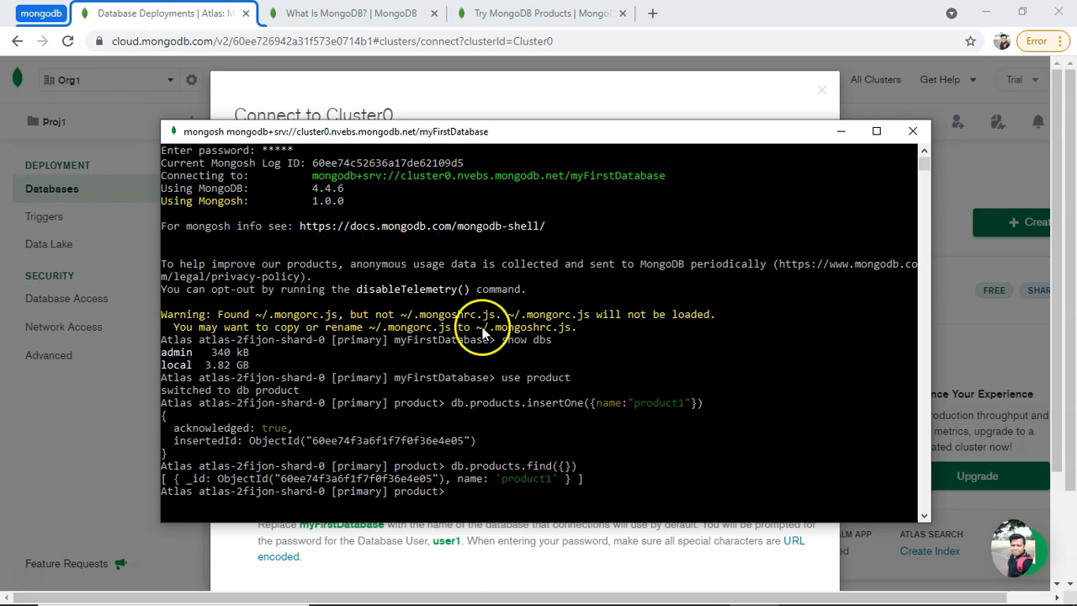
- Download mongosh 1.0.0 for Windows from Atlas and extract the ZIP archive into its own mongosh-1.0.0-win32-x64 folder
{"action": "left_click", "coordinate": [659, 92]}
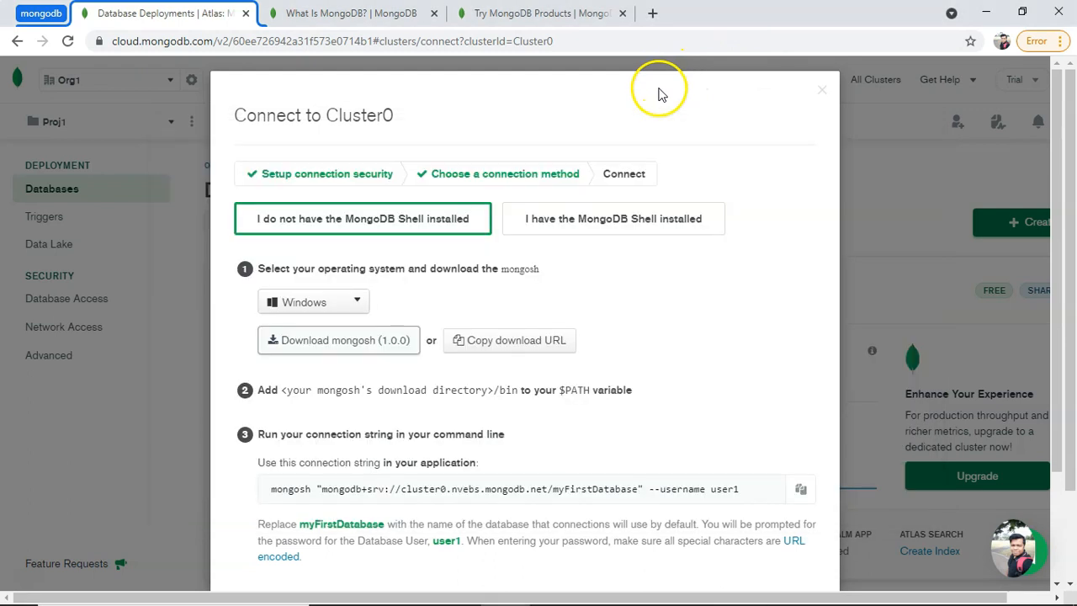
{"action": "left_click", "coordinate": [332, 345]}
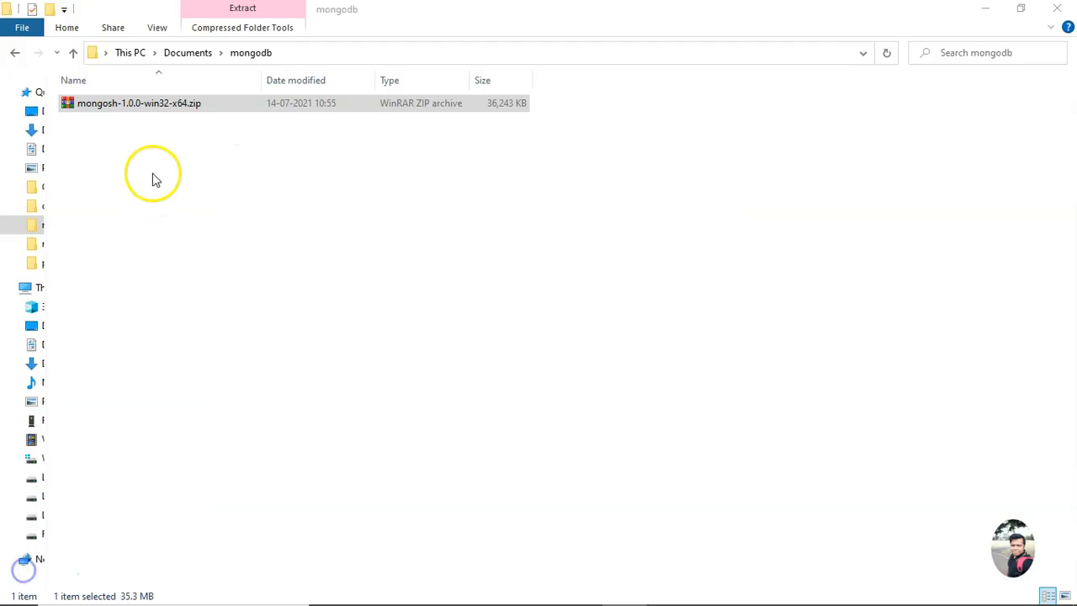
{"action": "left_click", "coordinate": [138, 103]}
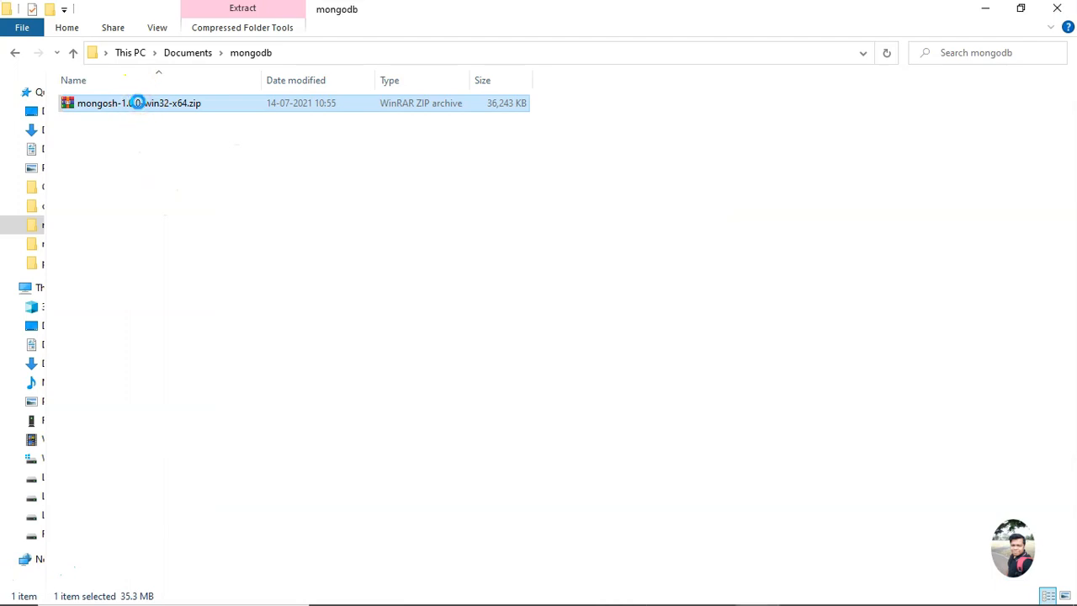
{"action": "right_click", "coordinate": [138, 102]}
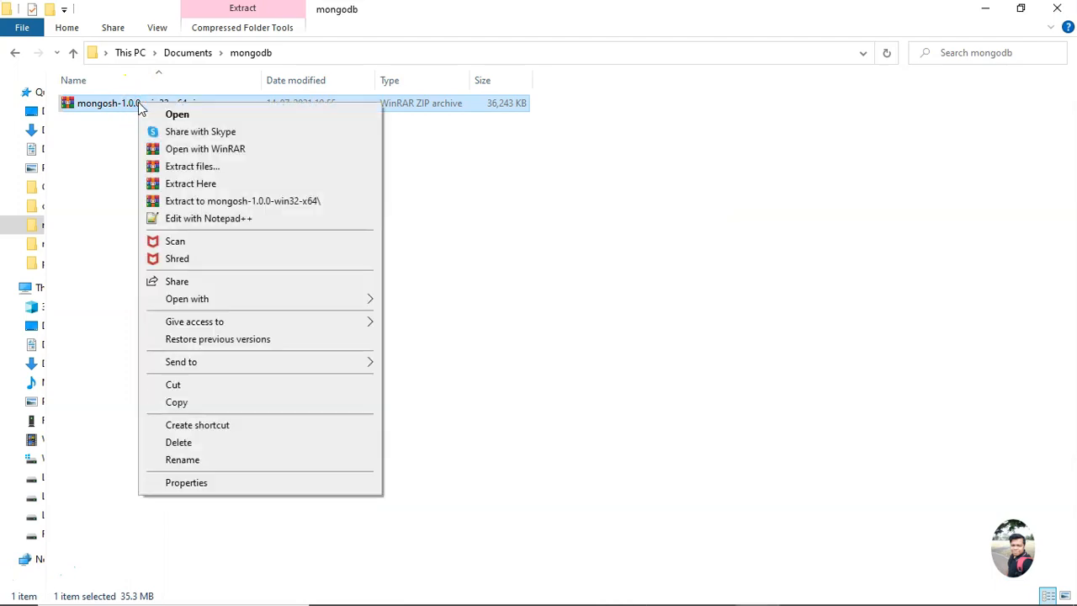
{"action": "left_click", "coordinate": [221, 202]}
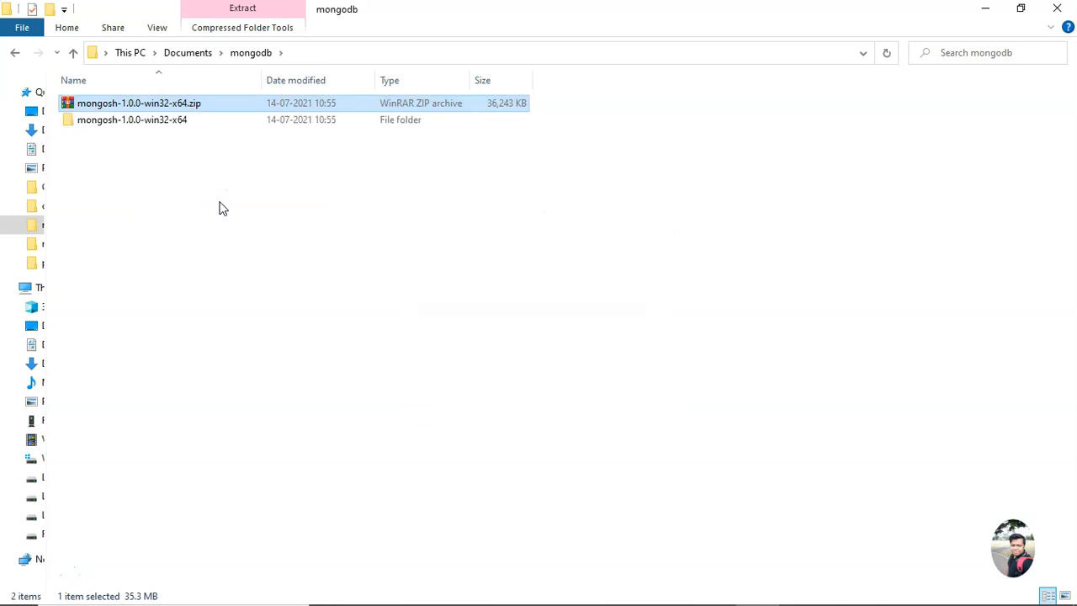
- Open the bin folder inside the extracted mongosh-1.0.0-win32-x64 directories and copy its full path
{"action": "double_click", "coordinate": [162, 102]}
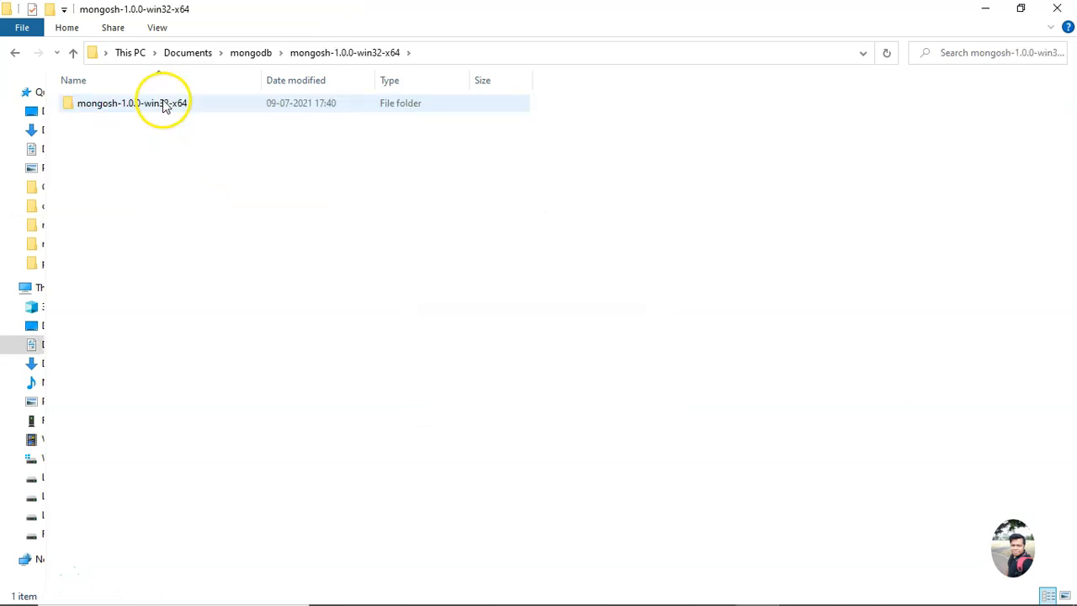
{"action": "double_click", "coordinate": [165, 104]}
{"action": "left_click", "coordinate": [113, 104]}
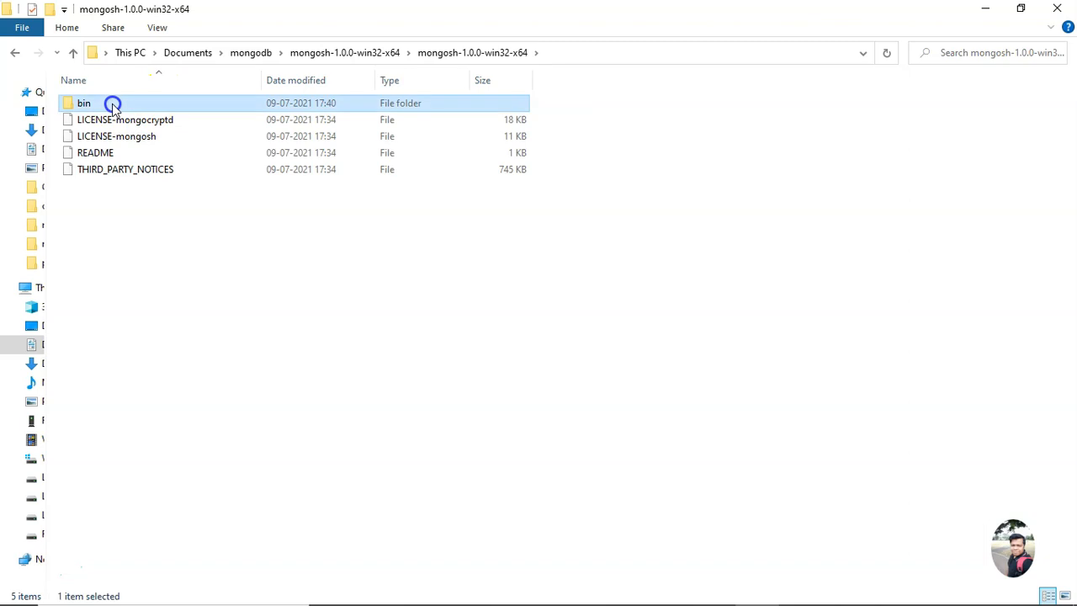
{"action": "double_click", "coordinate": [113, 105]}
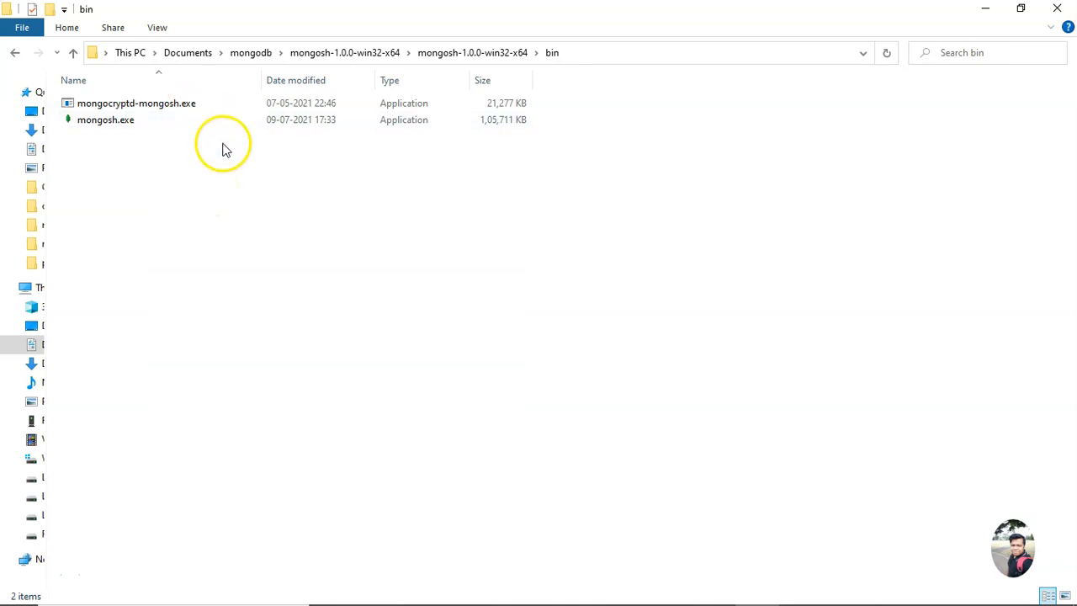
{"action": "left_click", "coordinate": [627, 58]}
{"action": "key", "text": "ctrl+c"}
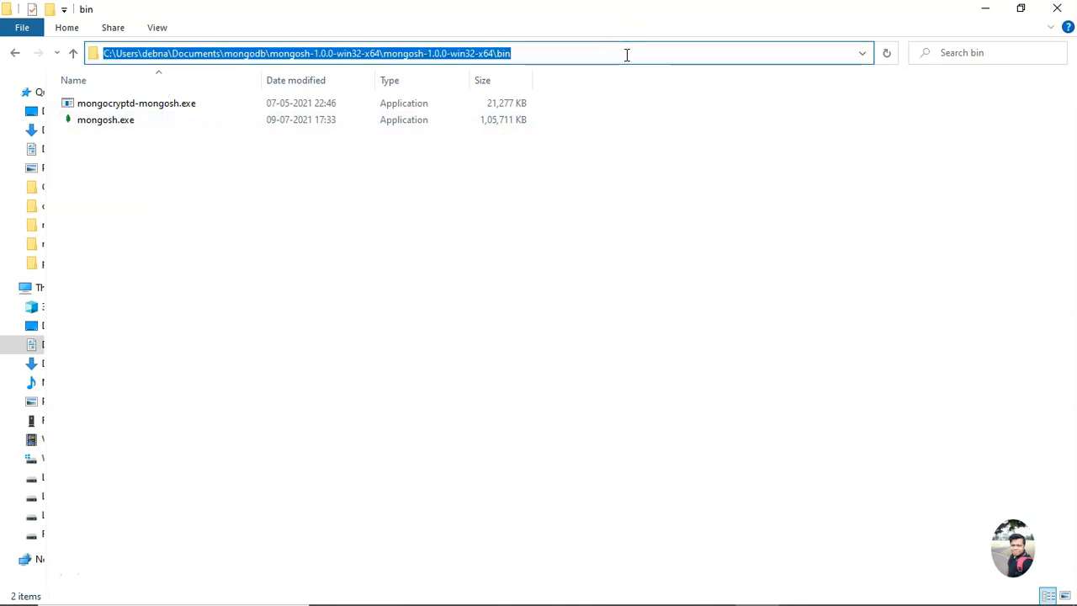
- Add the copied mongosh bin folder path as a new entry in the user Path environment variable and save the changes
{"action": "key", "text": "super"}
{"action": "type", "text": "env"}
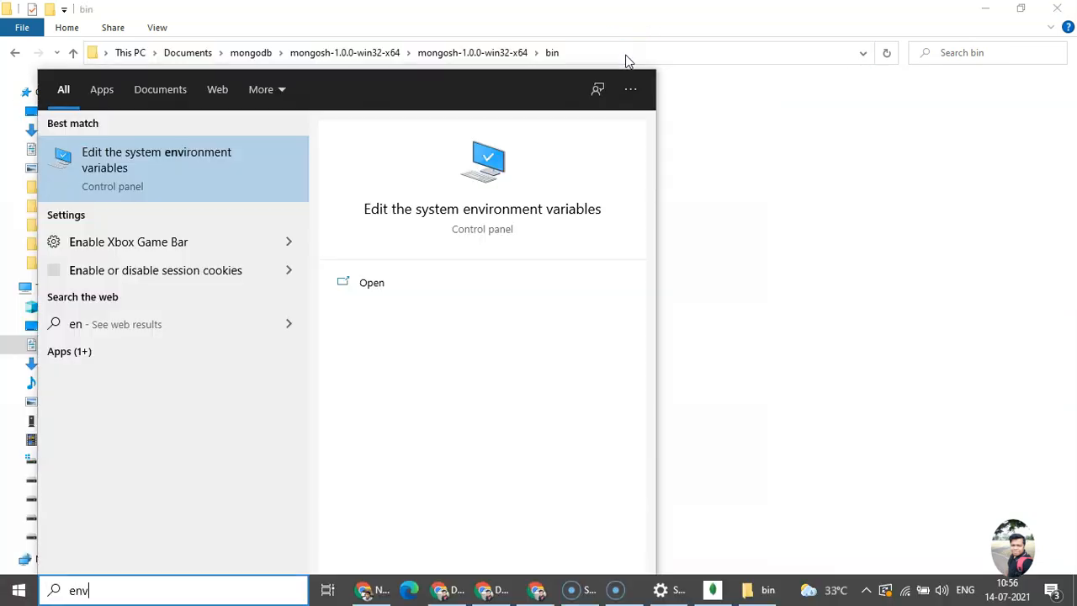
{"action": "key", "text": "Return"}
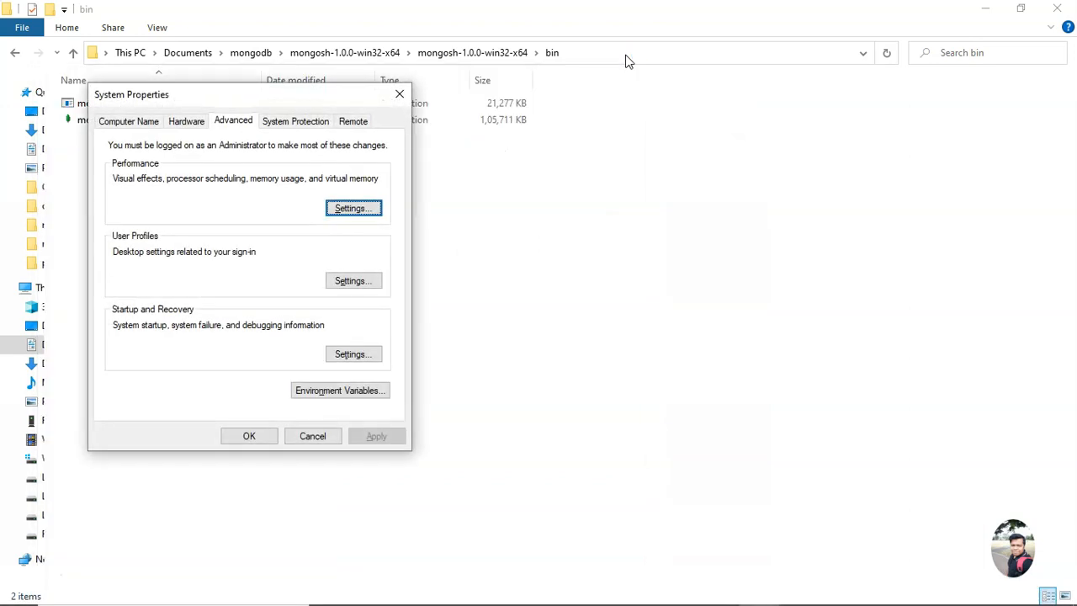
{"action": "left_click", "coordinate": [329, 394]}
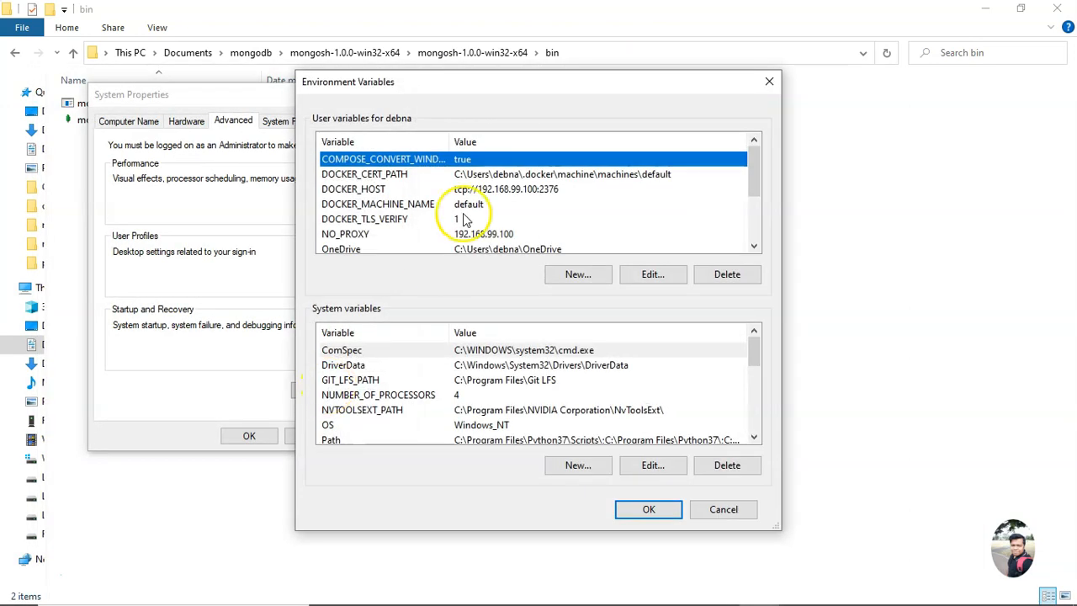
{"action": "scroll", "coordinate": [752, 228], "scroll_direction": "down", "scroll_amount": 2}
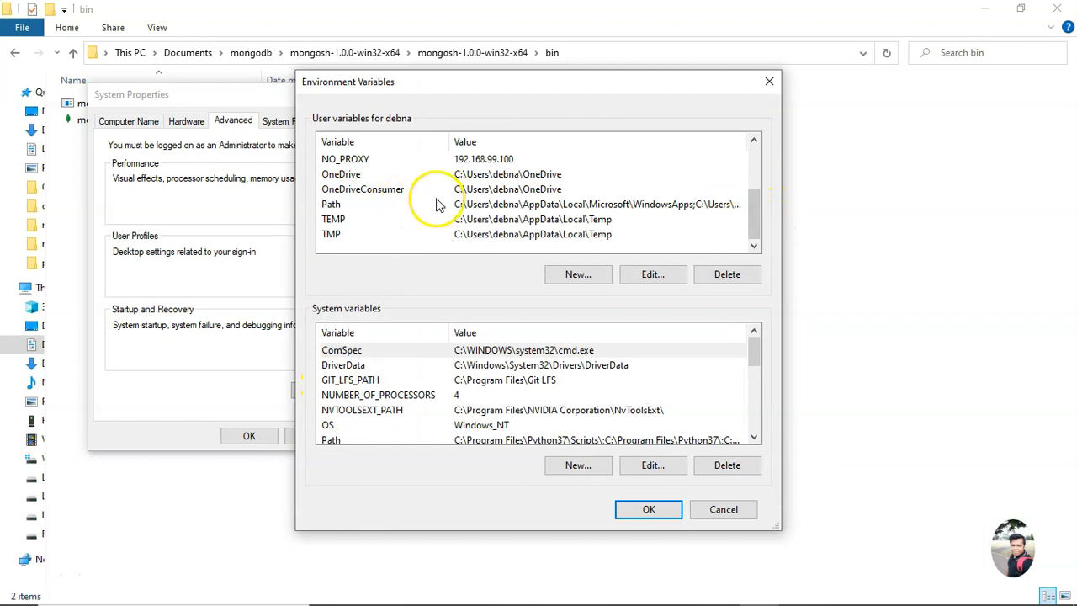
{"action": "left_click", "coordinate": [440, 204]}
{"action": "left_click", "coordinate": [642, 276]}
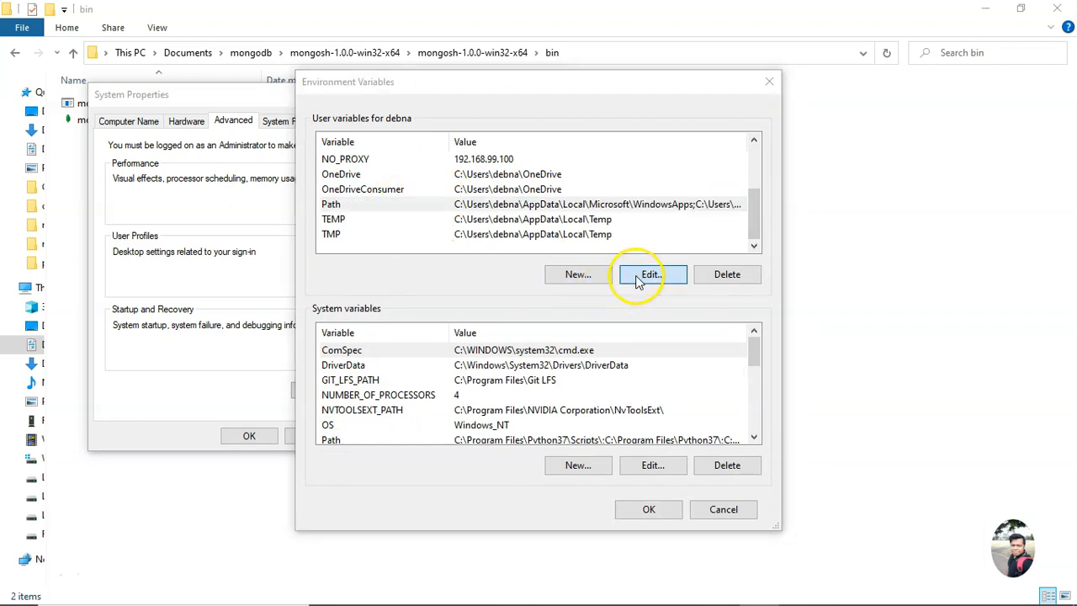
{"action": "left_click", "coordinate": [553, 317]}
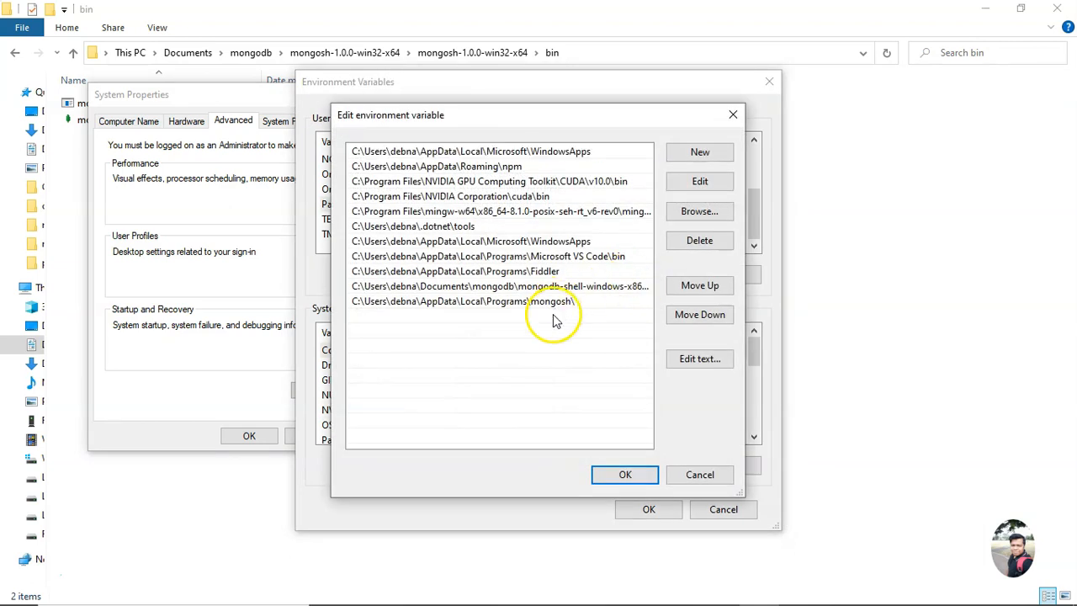
{"action": "left_click", "coordinate": [702, 154]}
{"action": "key", "text": "ctrl+v"}
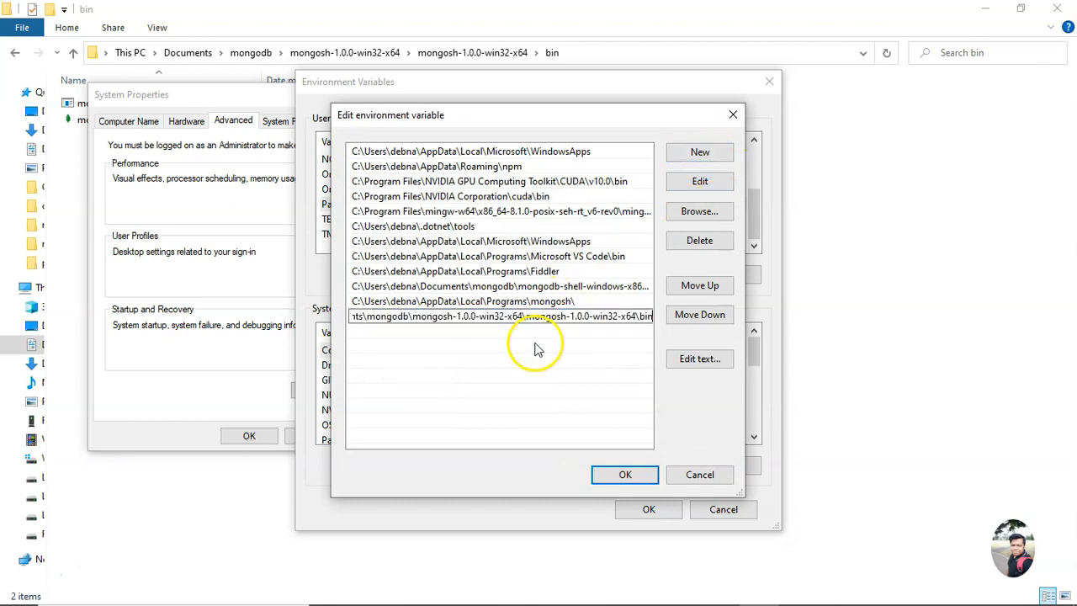
{"action": "left_click", "coordinate": [625, 474]}
{"action": "left_click", "coordinate": [648, 510]}
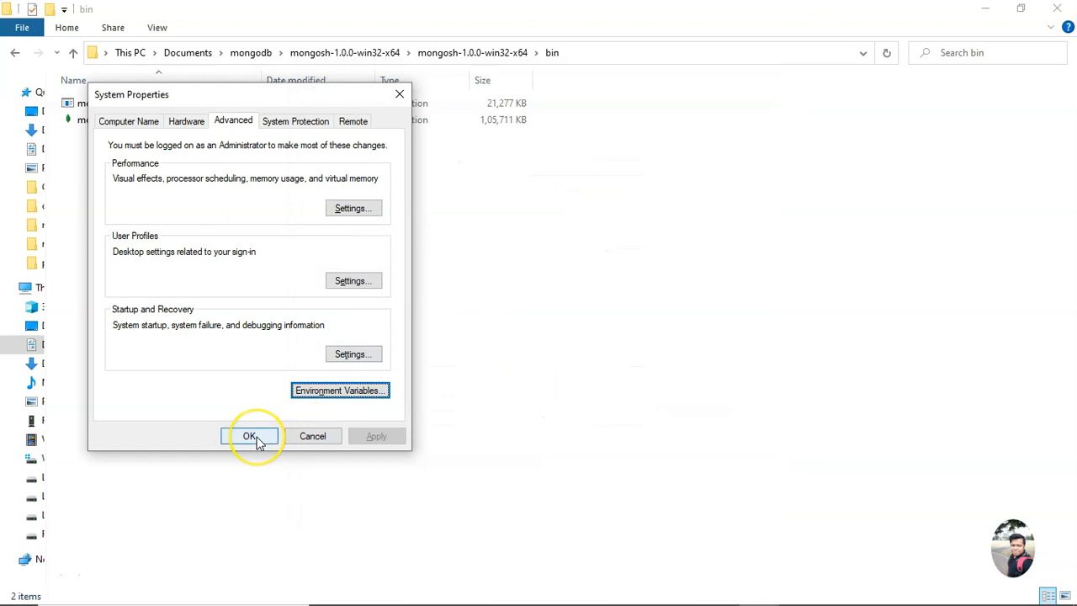
{"action": "left_click", "coordinate": [257, 437]}
- Open Command Prompt, run the mongosh connection string for myFirstDatabase as user1, and enter the database user's password
{"action": "key", "text": "super"}
{"action": "type", "text": "cmd"}
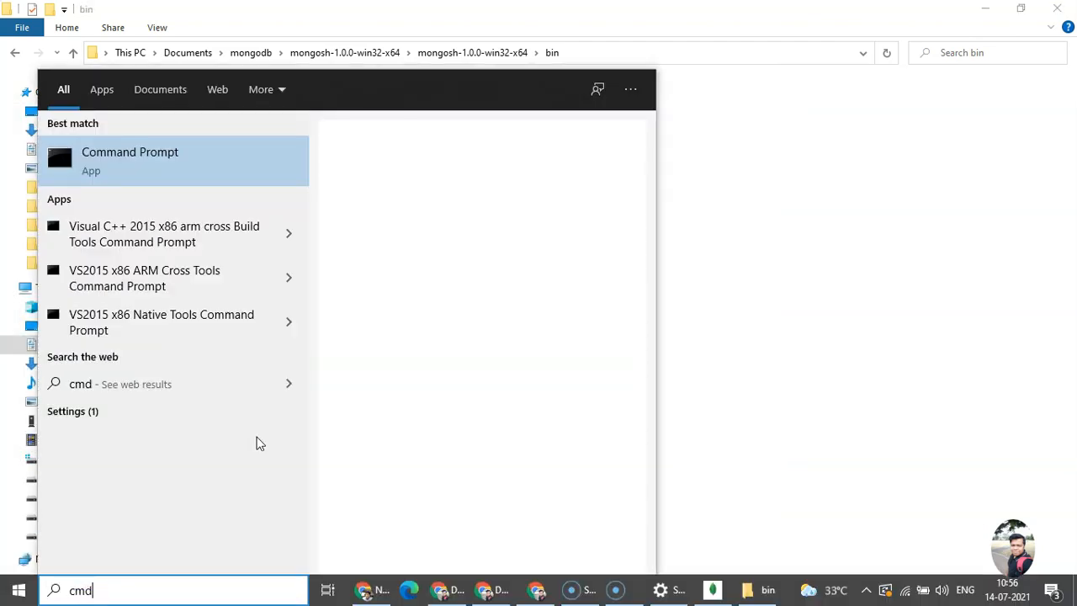
{"action": "key", "text": "Return"}
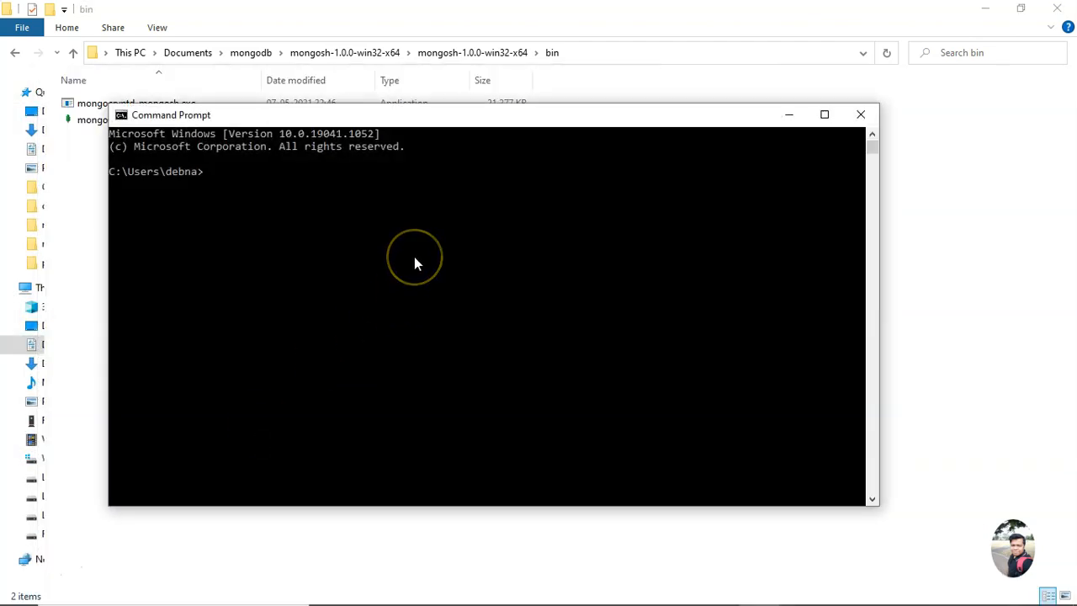
{"action": "left_click", "coordinate": [36, 565]}
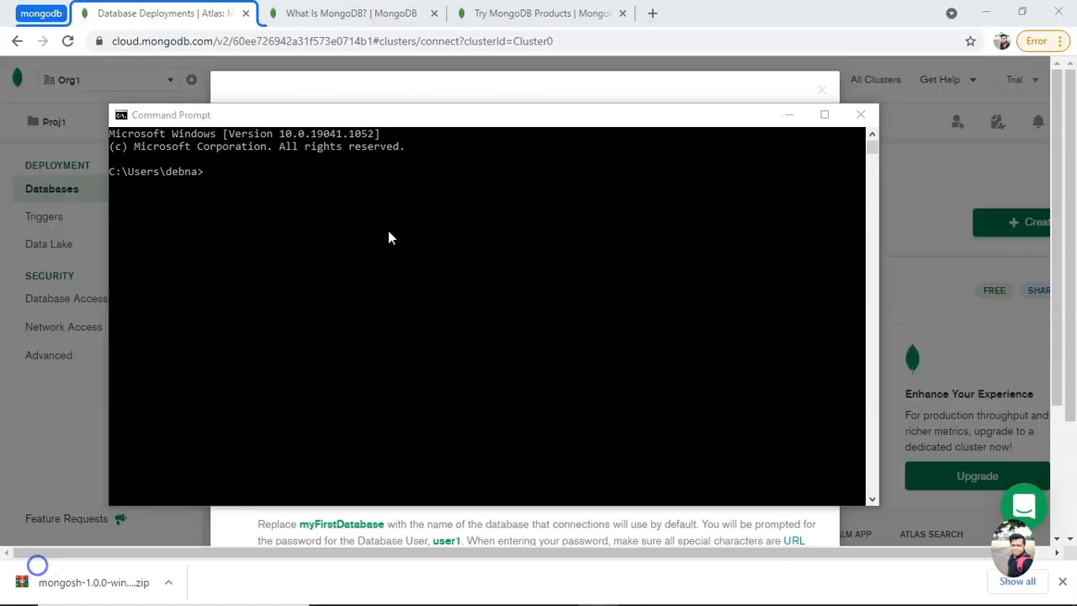
{"action": "type", "text": "mongosh \"mongodb+srv://cluster0.nvebs.mongodb.net/myFirstDatabase\" --username user1"}
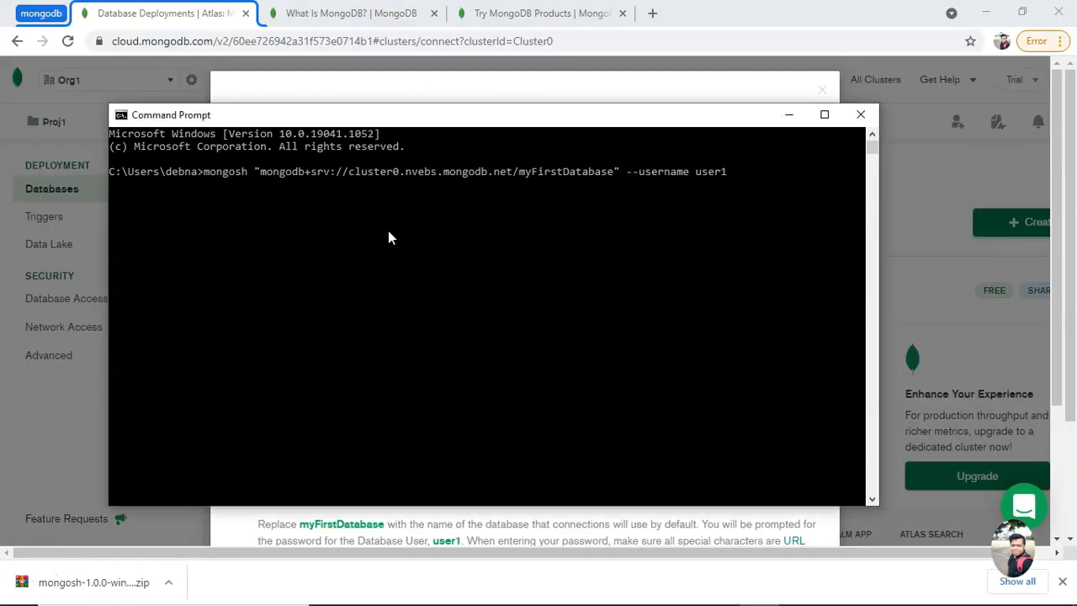
{"action": "key", "text": "Return"}
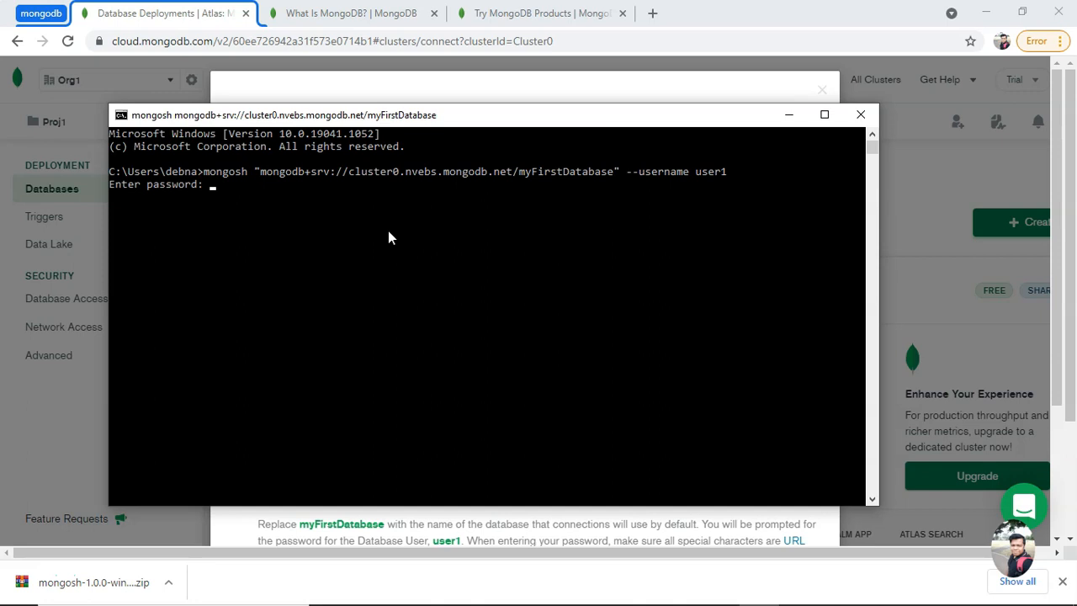
{"action": "type", "text": "*****"}
{"action": "key", "text": "Return"}
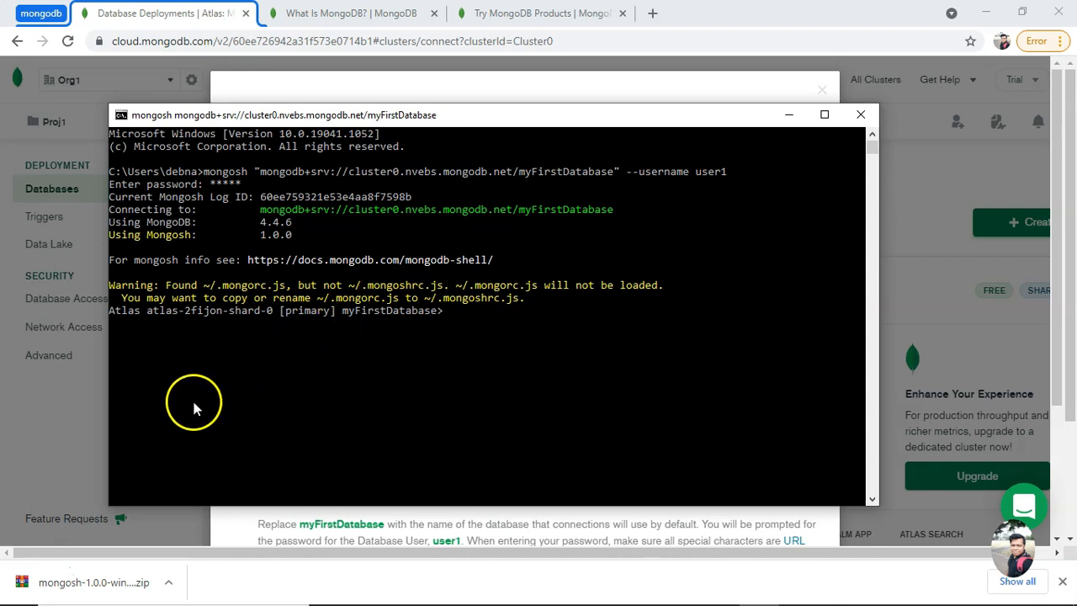
- Dismiss the browser's downloads bar and open the MongoDB Shell download page through the MongoDB website's Developer Tools
{"action": "left_click", "coordinate": [30, 565]}
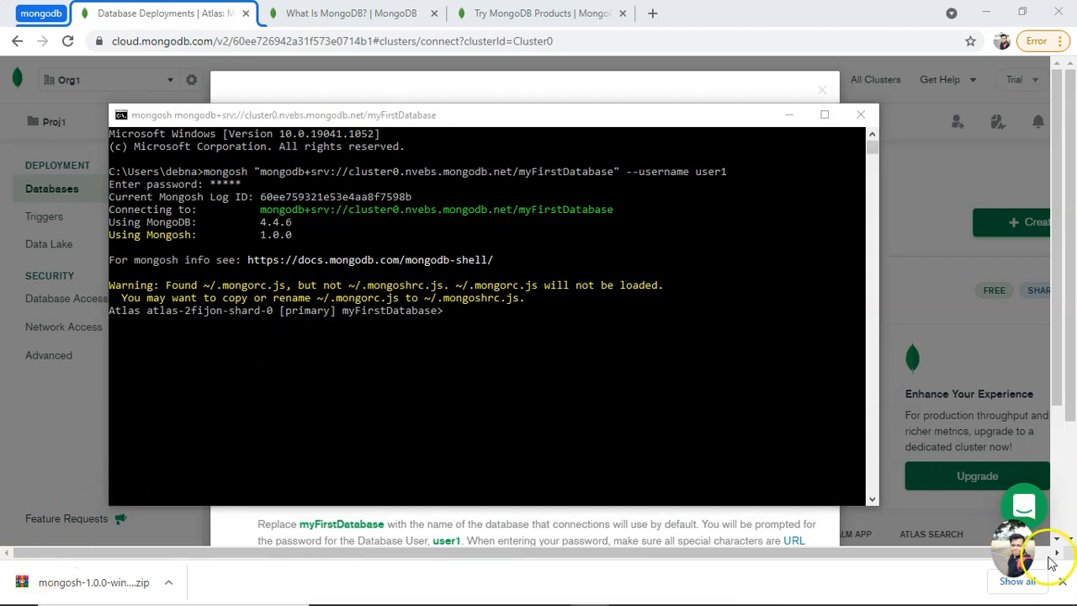
{"action": "left_click", "coordinate": [1061, 581]}
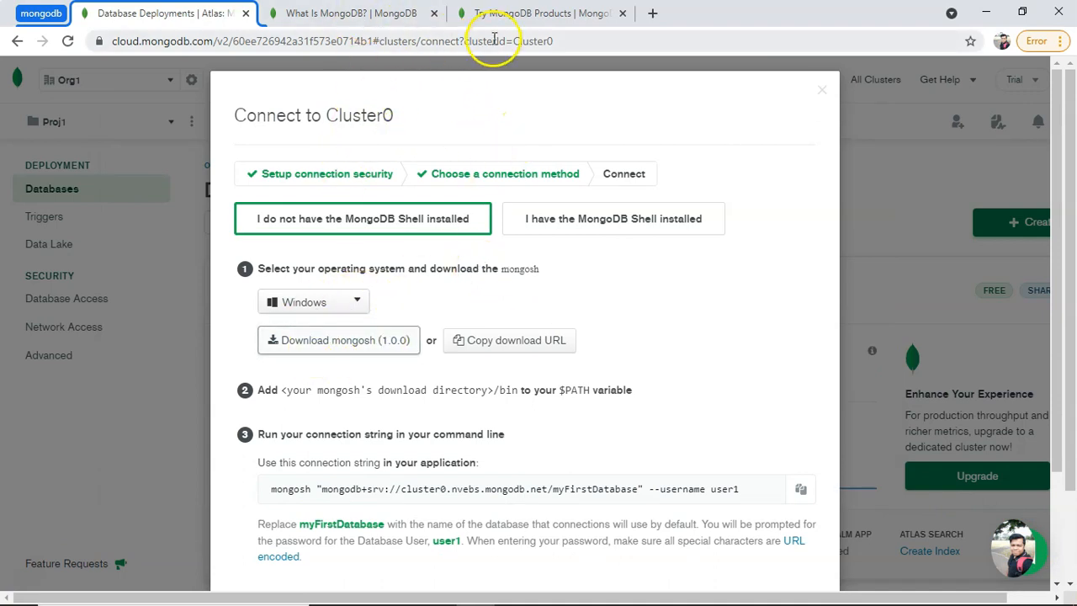
{"action": "left_click", "coordinate": [505, 14]}
{"action": "mouse_move", "coordinate": [322, 97]}
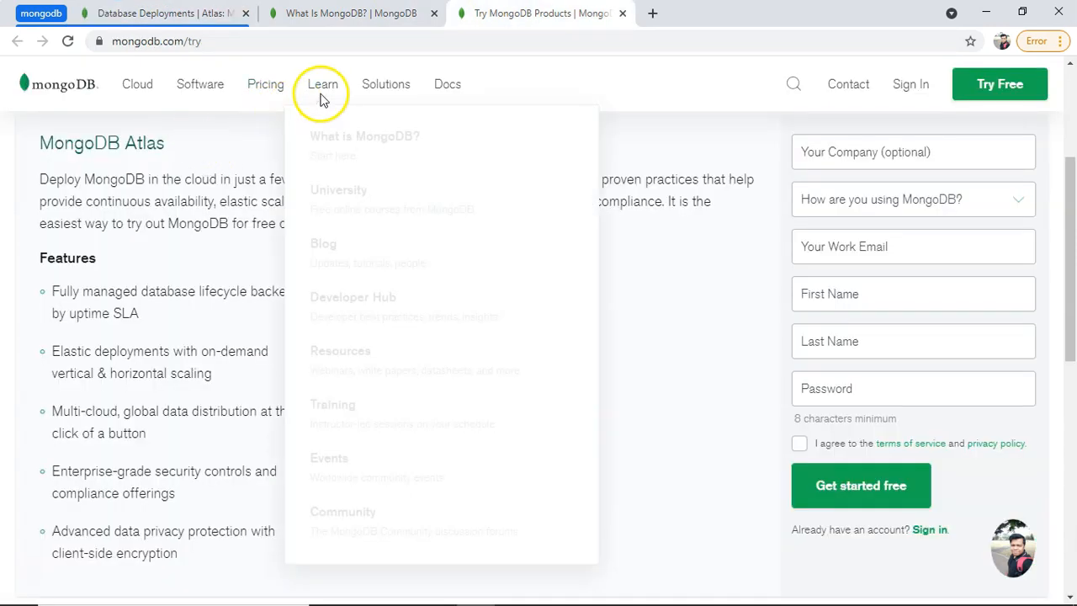
{"action": "mouse_move", "coordinate": [310, 80]}
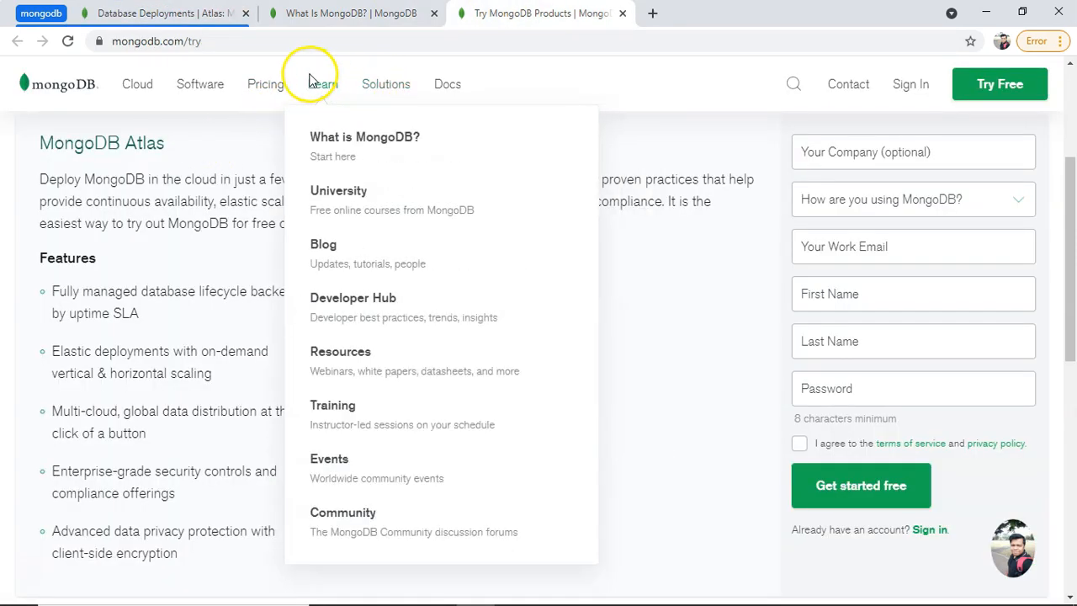
{"action": "mouse_move", "coordinate": [204, 90]}
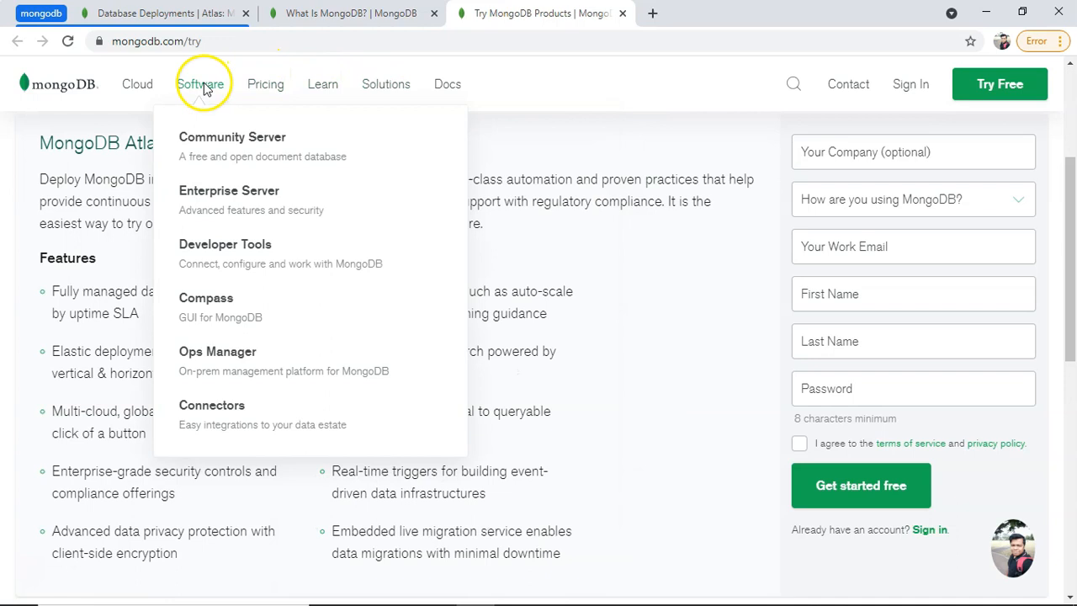
{"action": "left_click", "coordinate": [217, 254]}
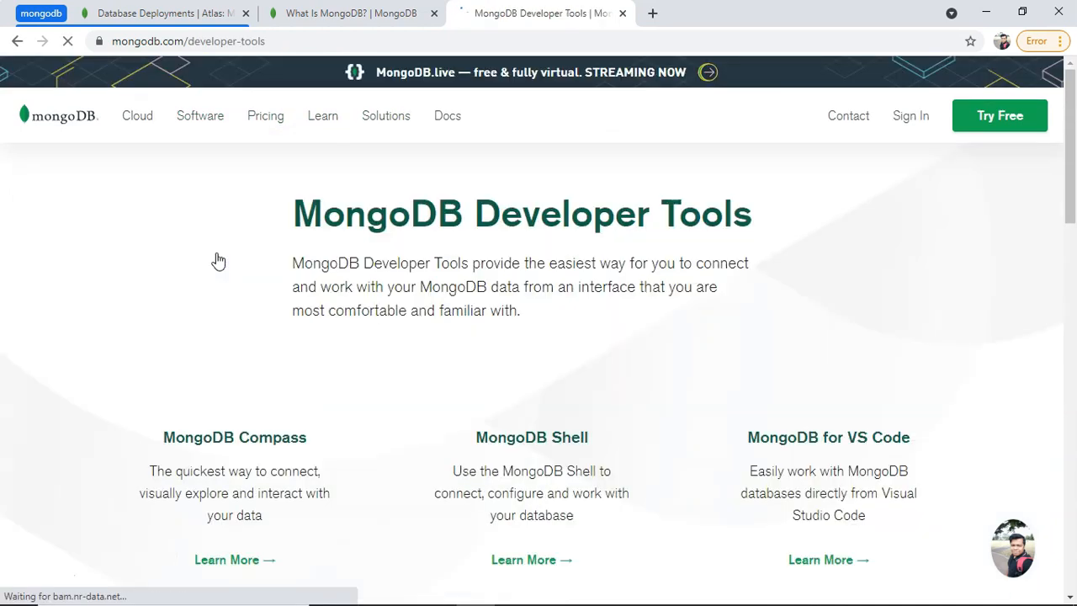
{"action": "left_click", "coordinate": [522, 450]}
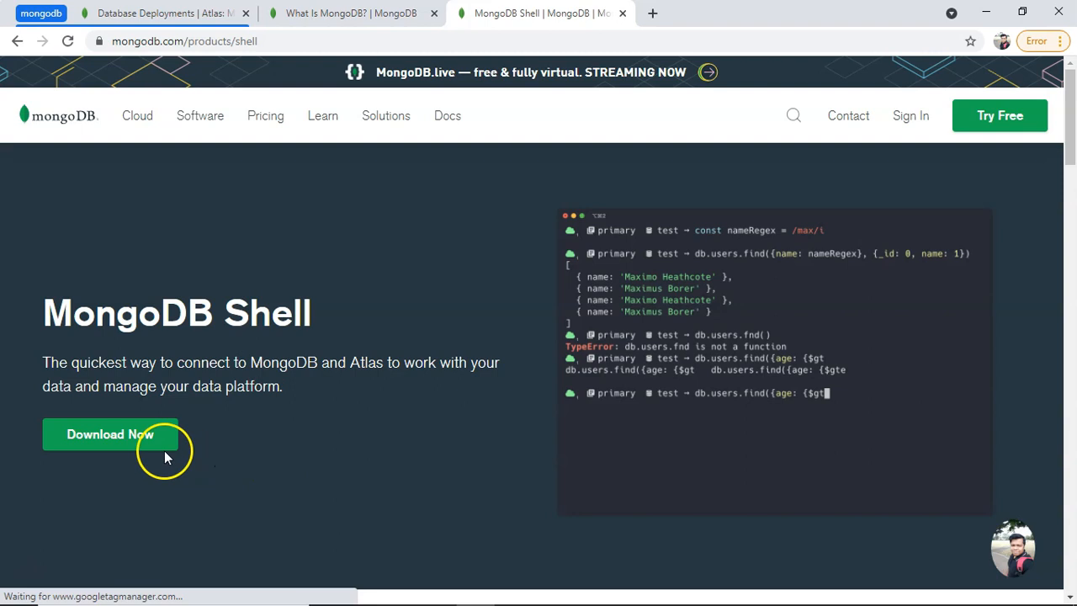
{"action": "left_click", "coordinate": [110, 433]}
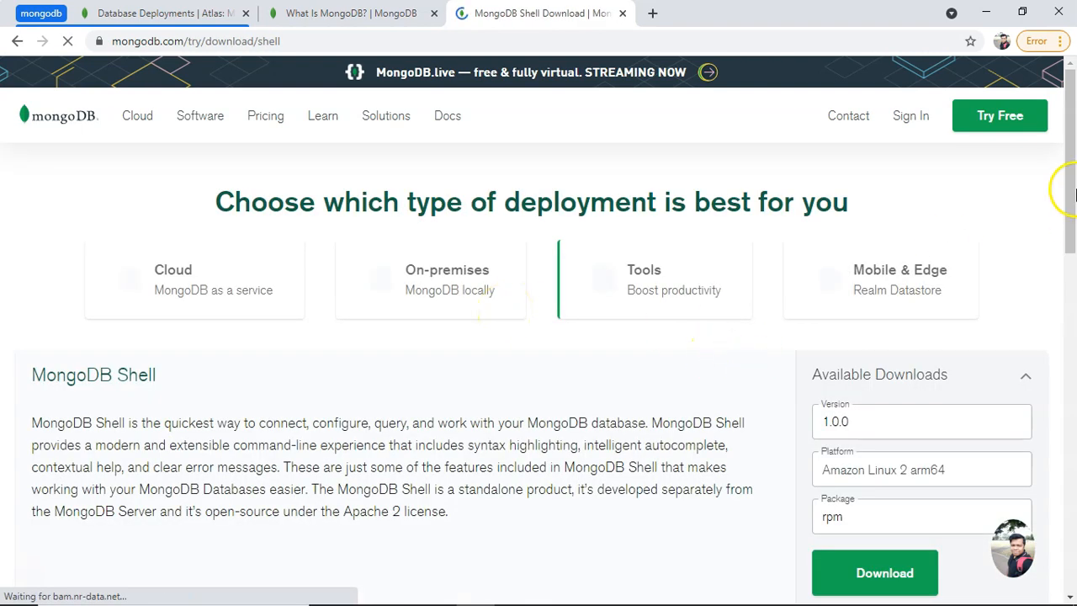
{"action": "left_click_drag", "start_coordinate": [1062, 168], "coordinate": [1073, 220]}
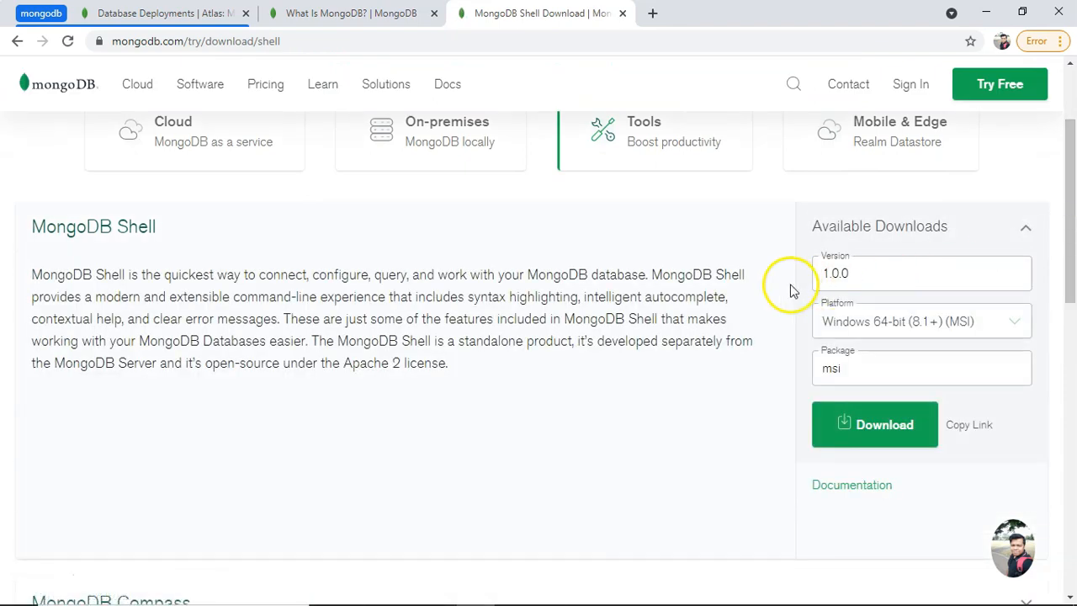
- Look over the list of MongoDB tool downloads, view the MongoDB Compass section, and reopen the MongoDB Shell section
{"action": "left_click", "coordinate": [1026, 228]}
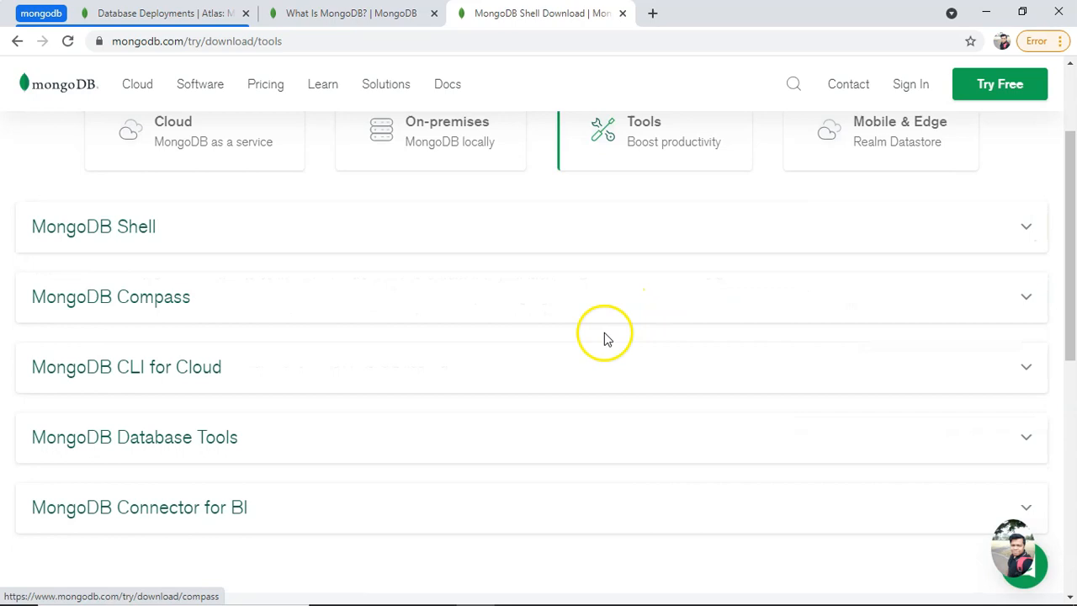
{"action": "left_click", "coordinate": [641, 311]}
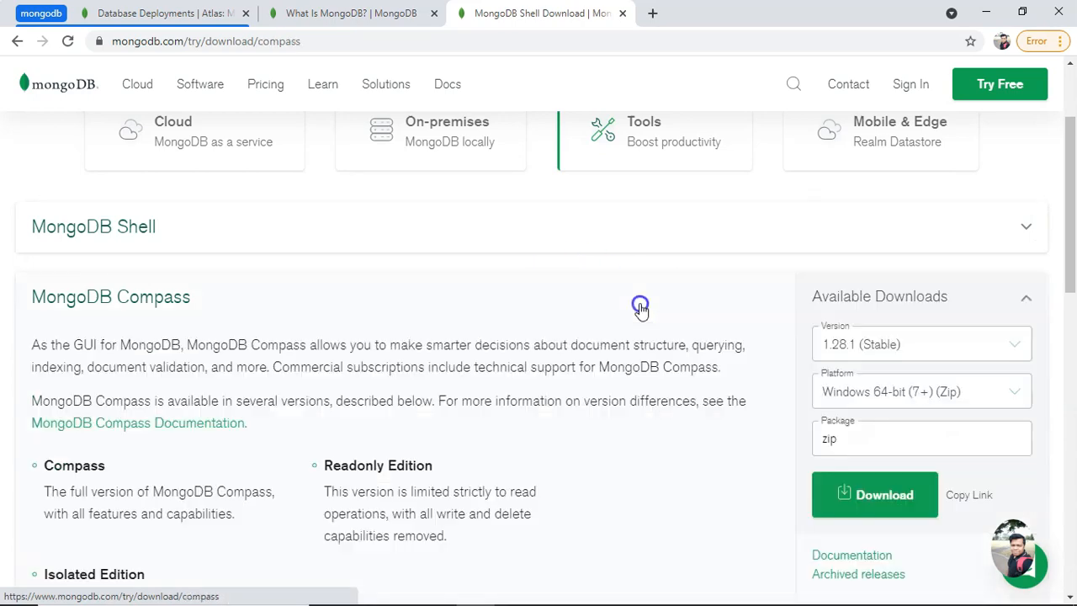
{"action": "left_click", "coordinate": [622, 298]}
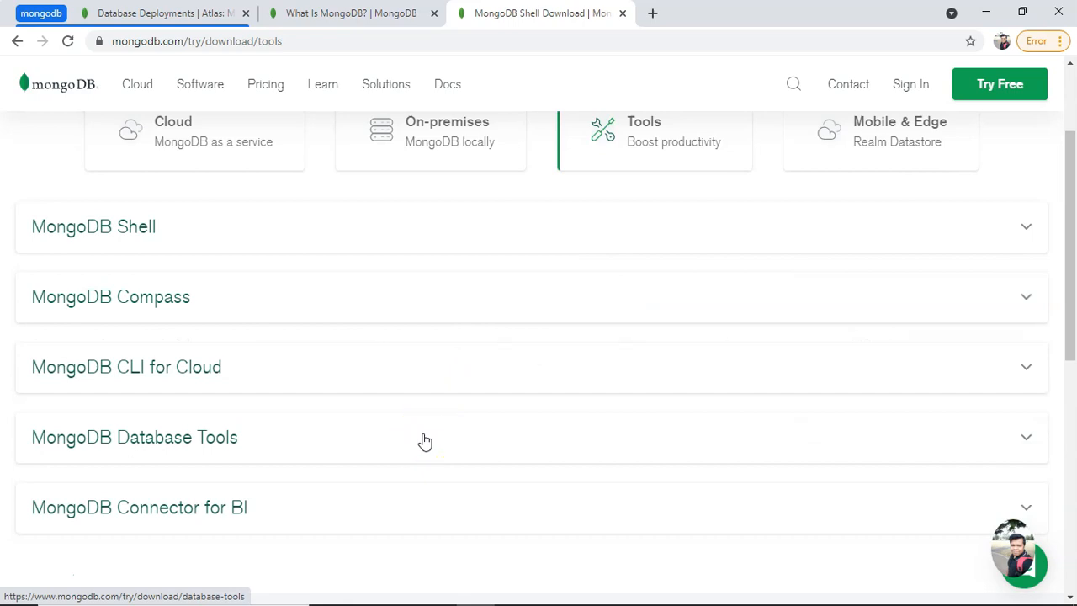
{"action": "left_click", "coordinate": [1026, 230]}
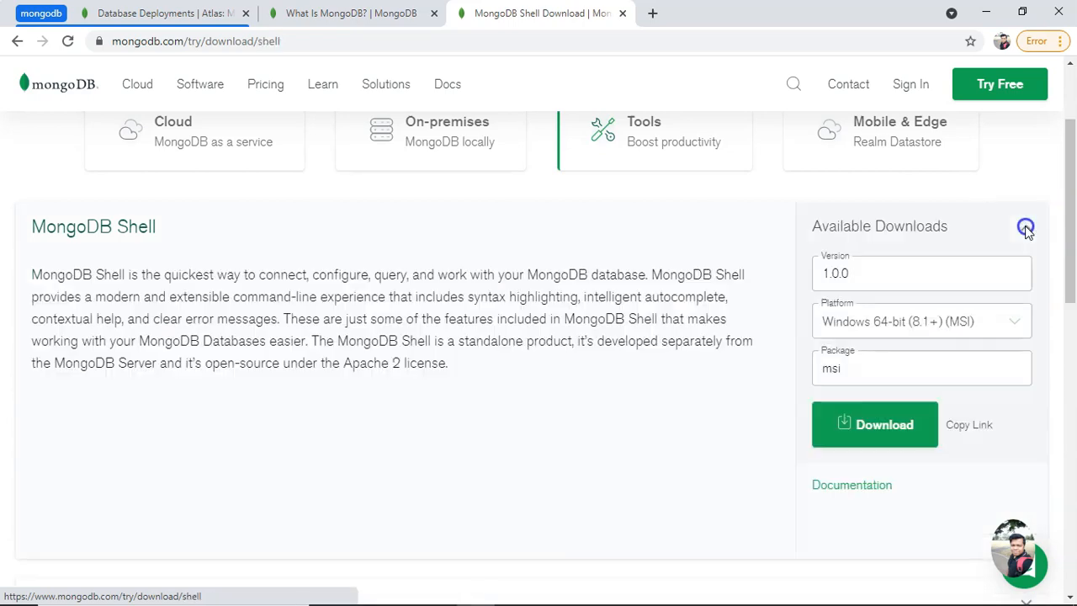
- Compare the MongoDB Shell packages for Windows 64-bit (8.1+) and its MSI variant, and look through the other available platforms
{"action": "left_click", "coordinate": [852, 326]}
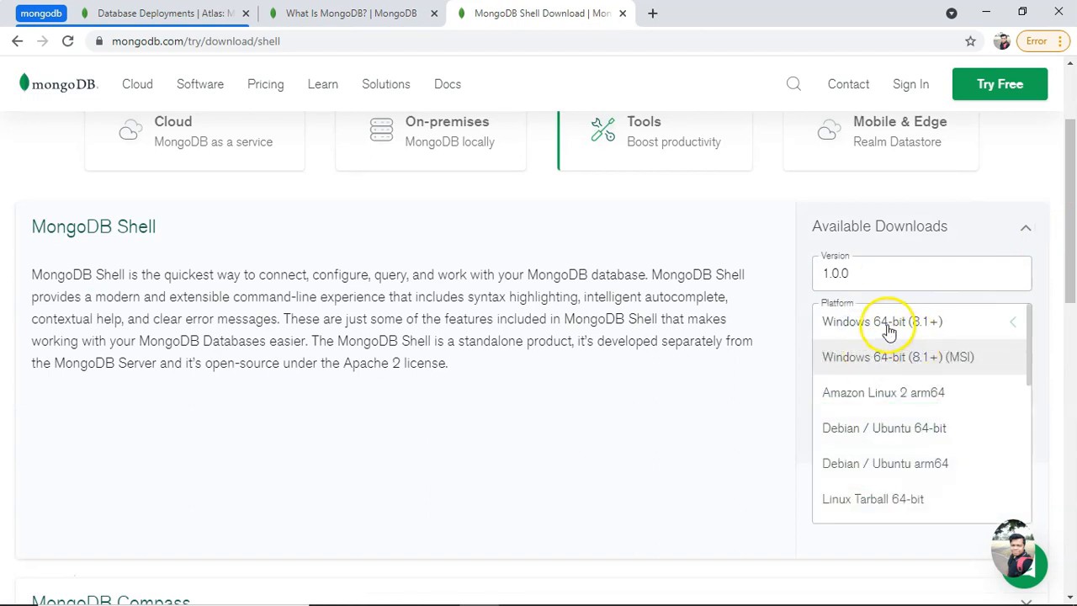
{"action": "left_click", "coordinate": [889, 330]}
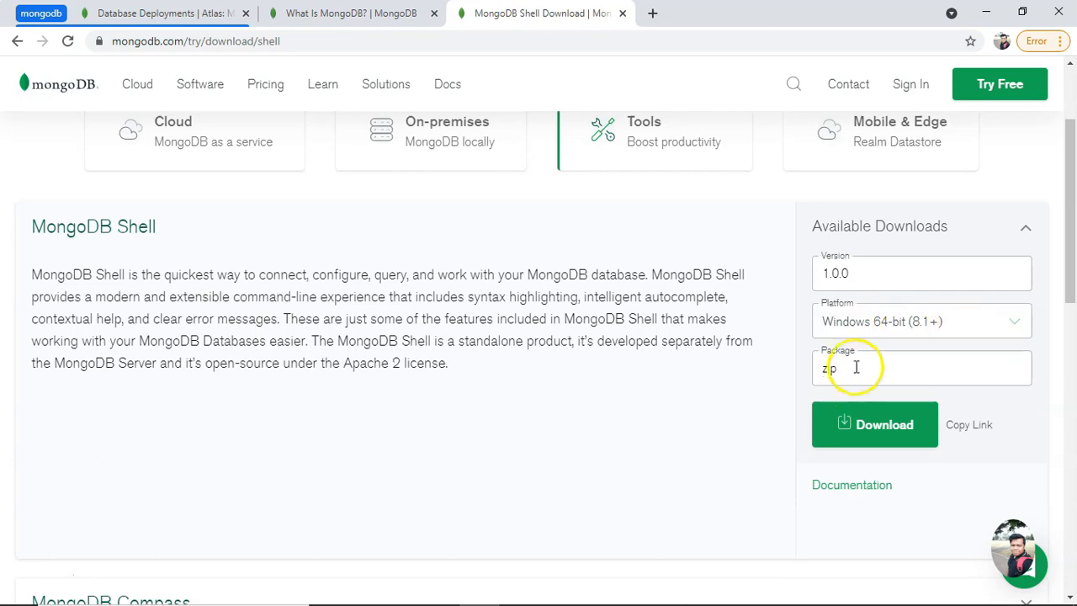
{"action": "left_click", "coordinate": [875, 330]}
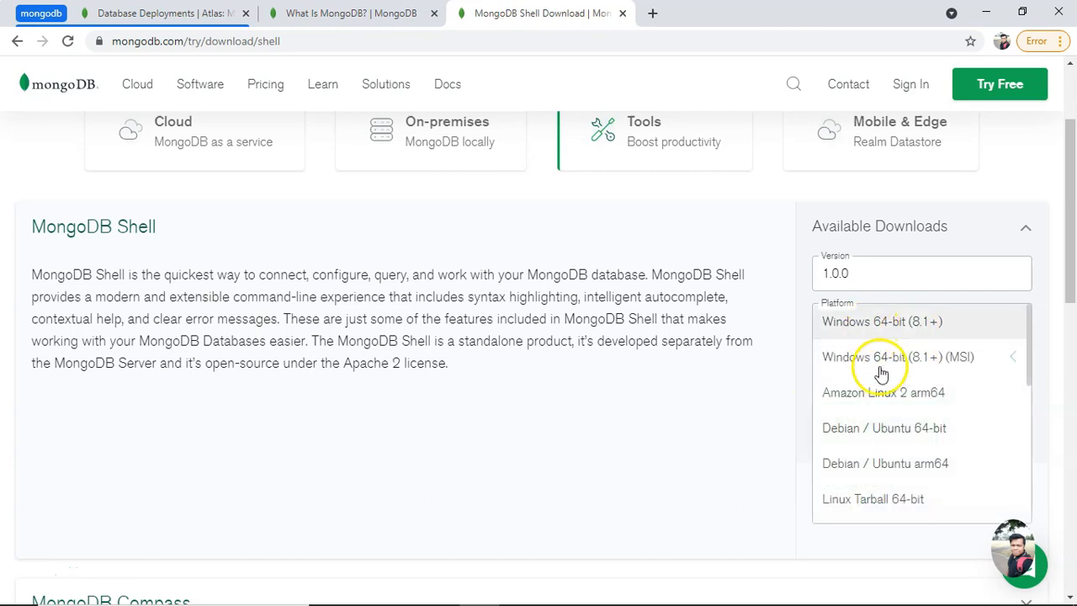
{"action": "left_click", "coordinate": [887, 357]}
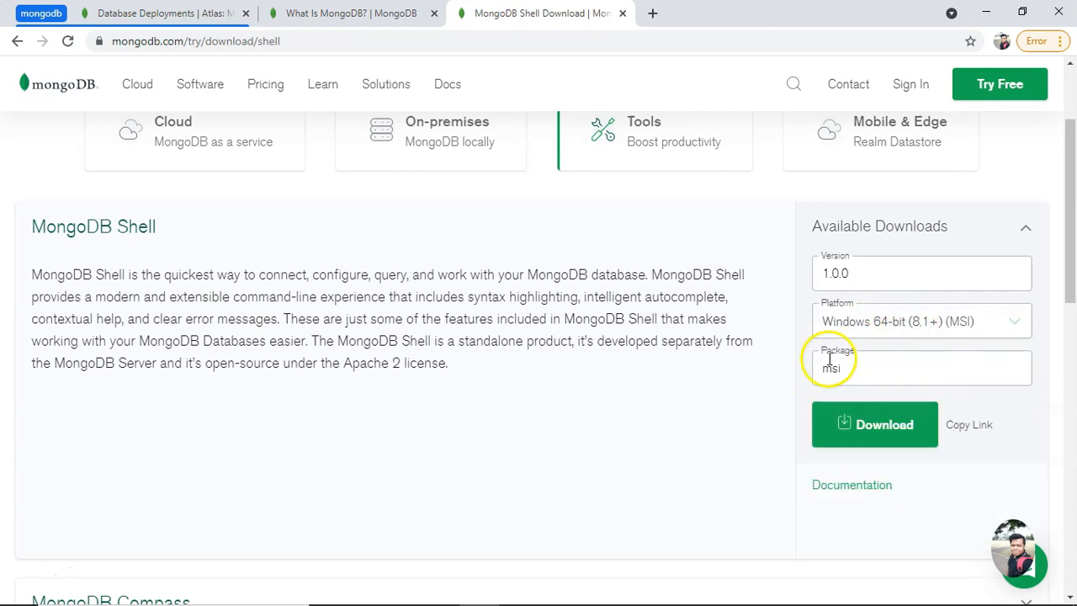
{"action": "left_click", "coordinate": [875, 322]}
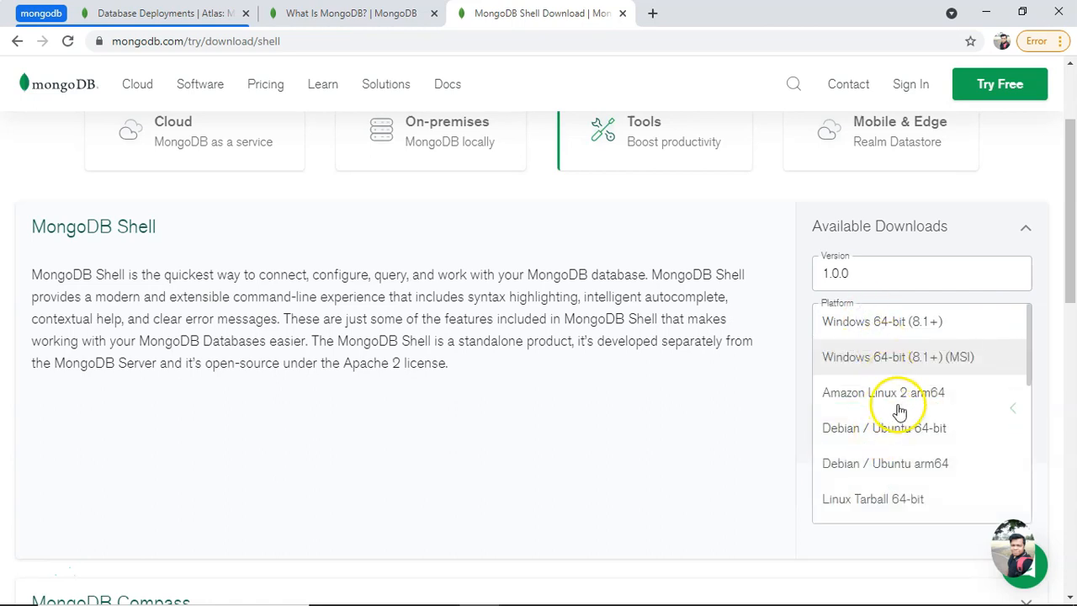
{"action": "left_click_drag", "start_coordinate": [1027, 361], "coordinate": [1032, 474]}
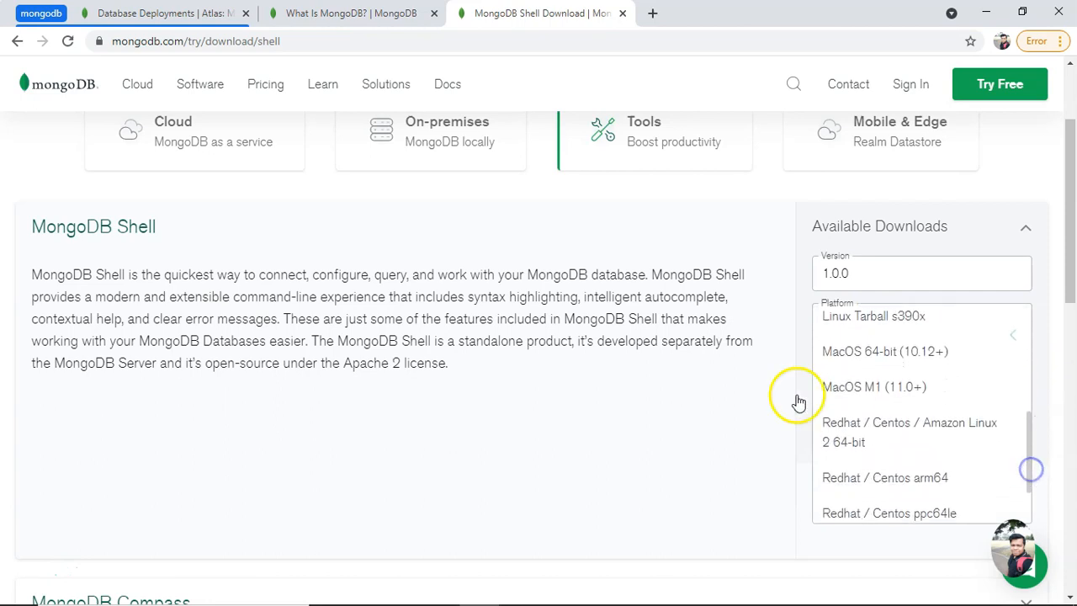
{"action": "left_click", "coordinate": [669, 265]}
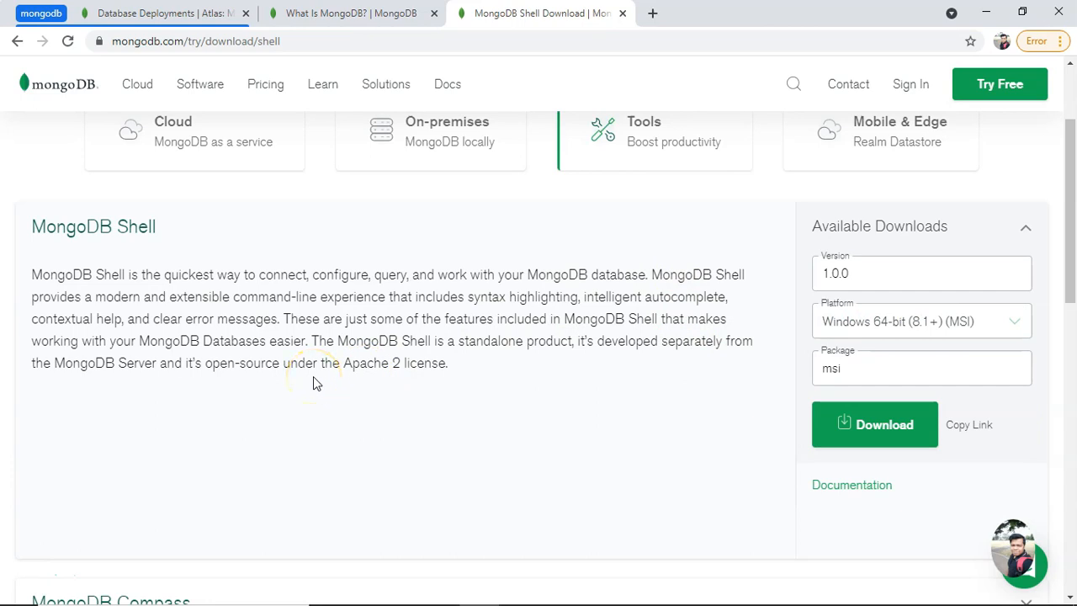
- Return to the Atlas page, close the Connect to Cluster0 dialog, and look over the Database Deployments overview
{"action": "left_click", "coordinate": [169, 13]}
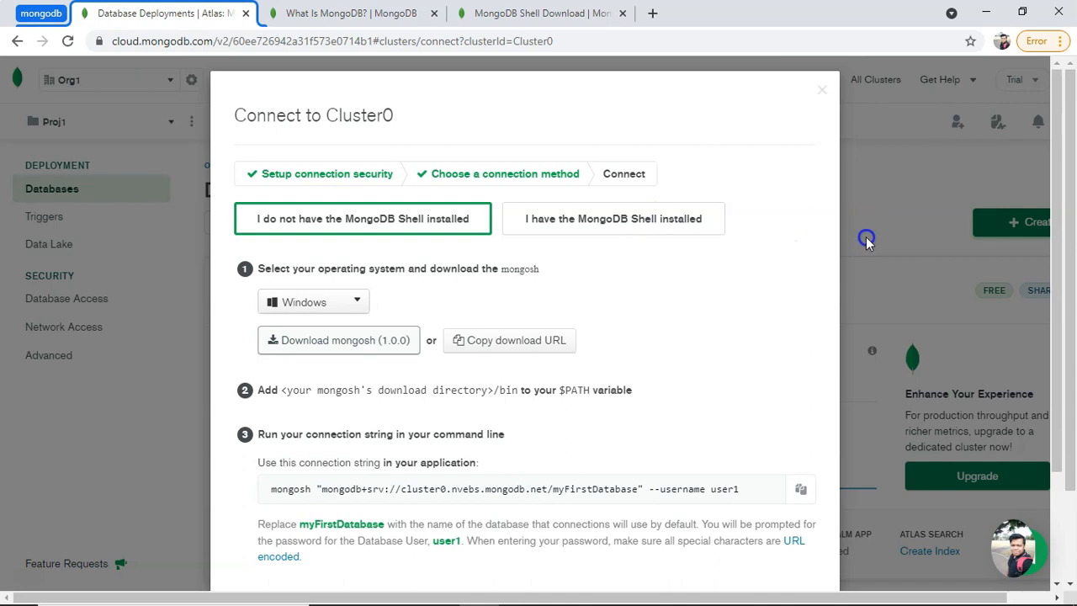
{"action": "left_click", "coordinate": [820, 91]}
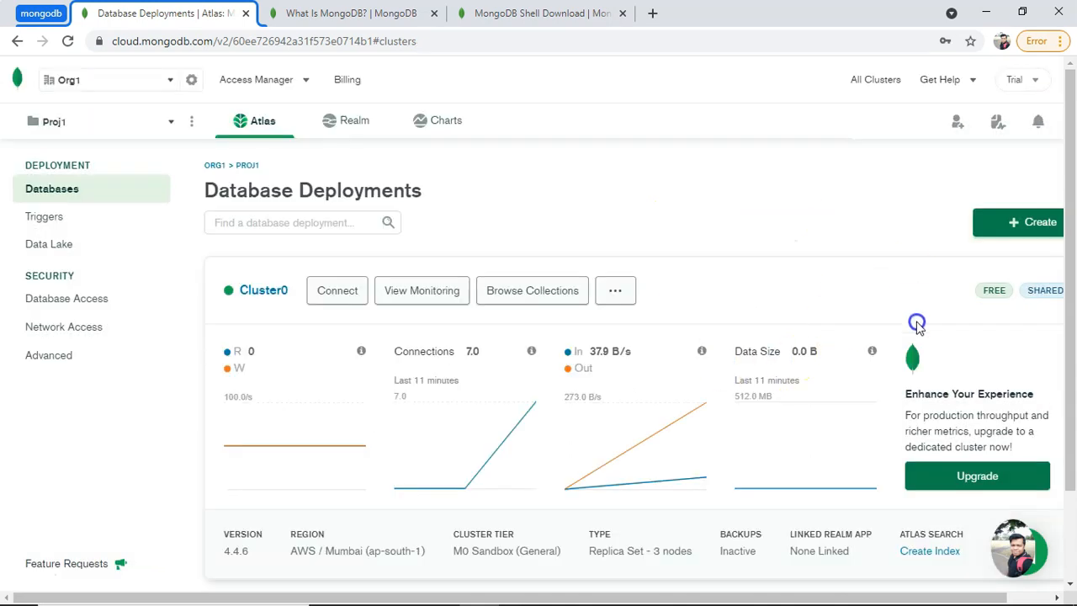
{"action": "scroll", "coordinate": [1071, 266], "scroll_direction": "down", "scroll_amount": 2}
{"action": "scroll", "coordinate": [1071, 266], "scroll_direction": "up", "scroll_amount": 2}
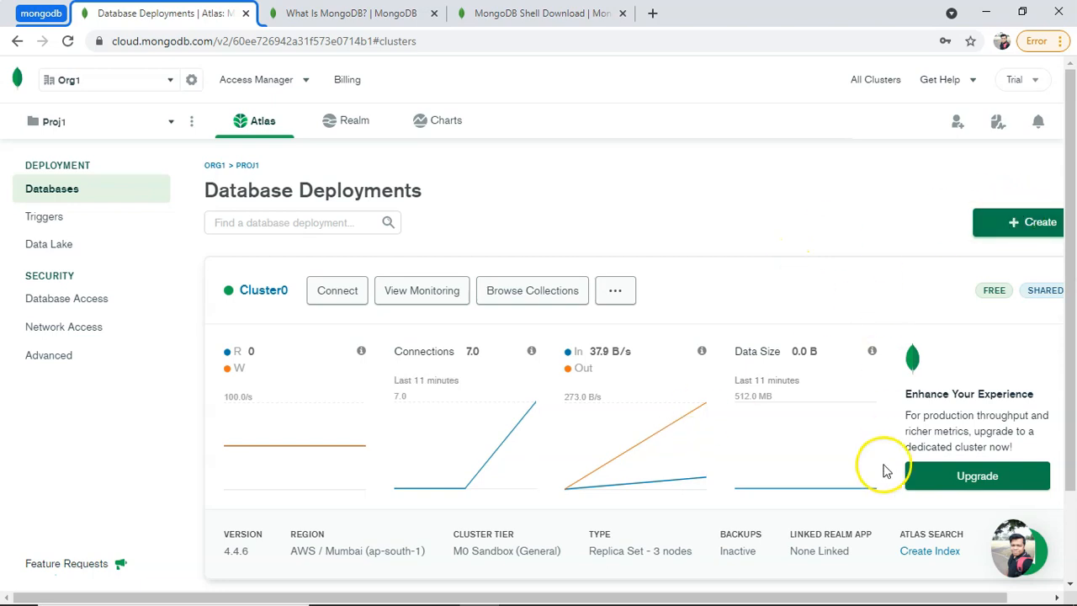
{"action": "left_click_drag", "start_coordinate": [874, 596], "coordinate": [921, 596]}
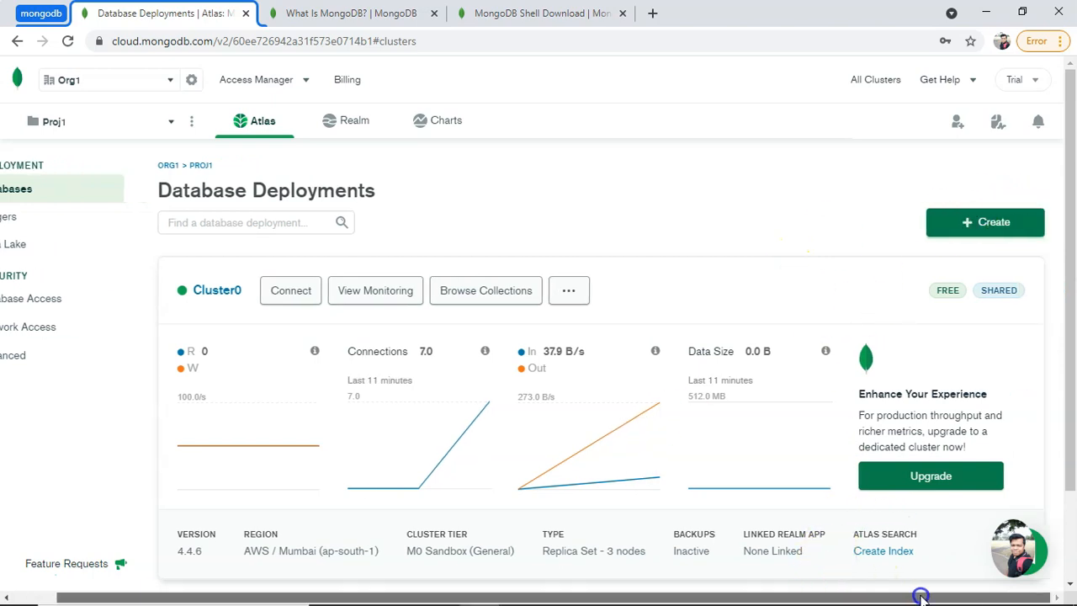
- Open the Create New Cluster form and look through the Dedicated, Serverless and Shared deployment options
{"action": "left_click", "coordinate": [955, 221]}
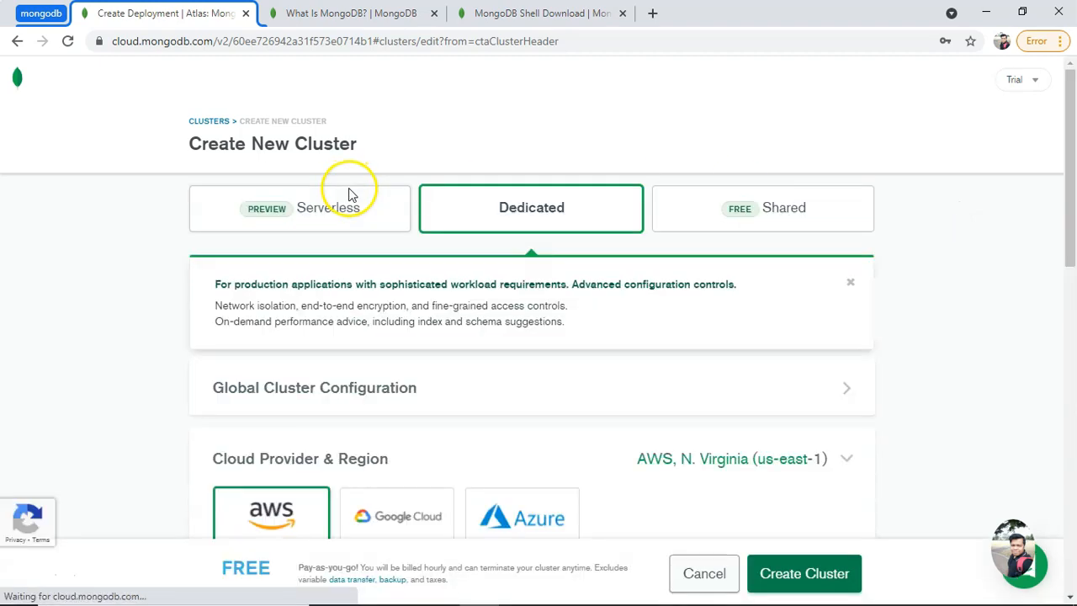
{"action": "left_click_drag", "start_coordinate": [1067, 190], "coordinate": [1070, 225]}
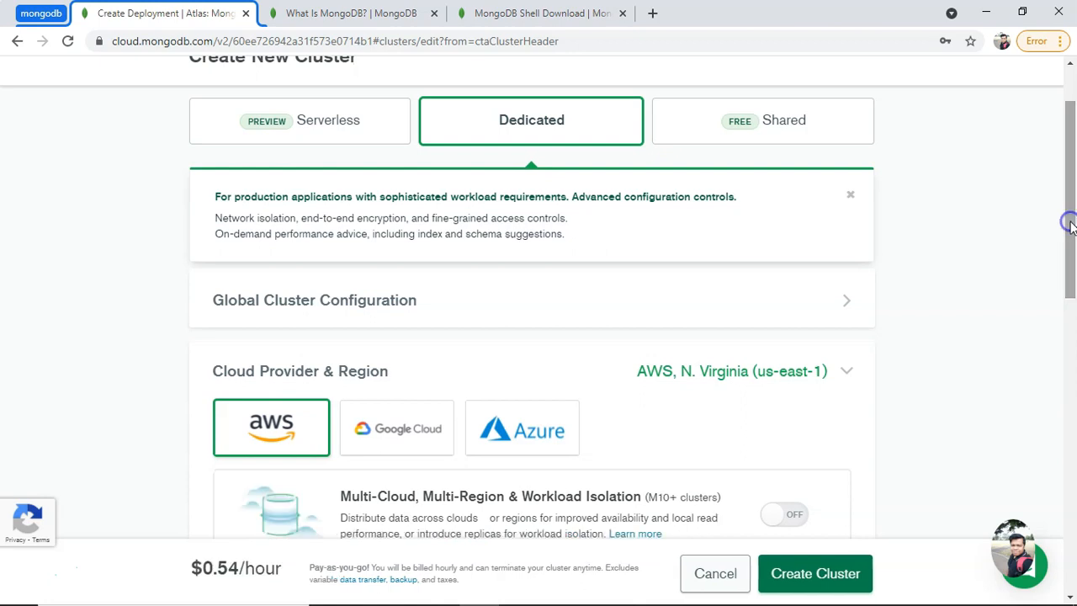
{"action": "left_click", "coordinate": [299, 120]}
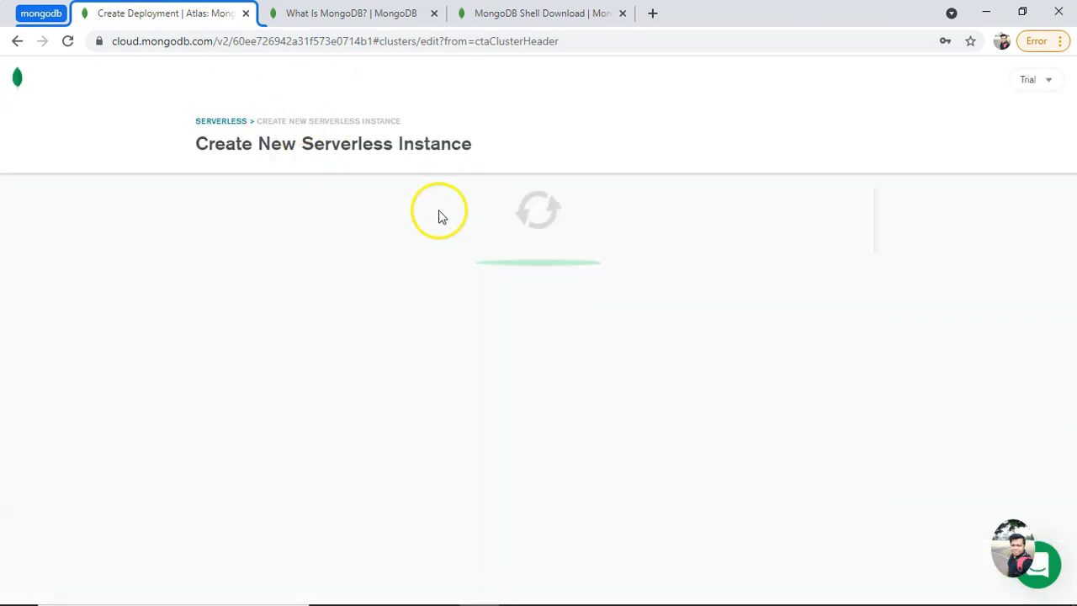
{"action": "left_click", "coordinate": [757, 211]}
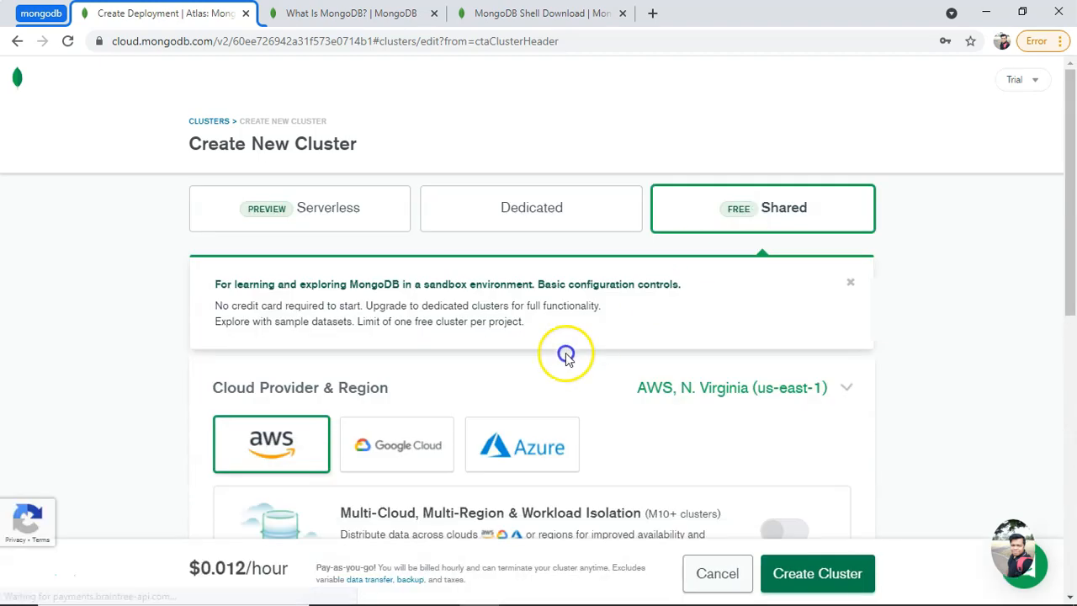
{"action": "scroll", "coordinate": [1073, 251], "scroll_direction": "down", "scroll_amount": 2}
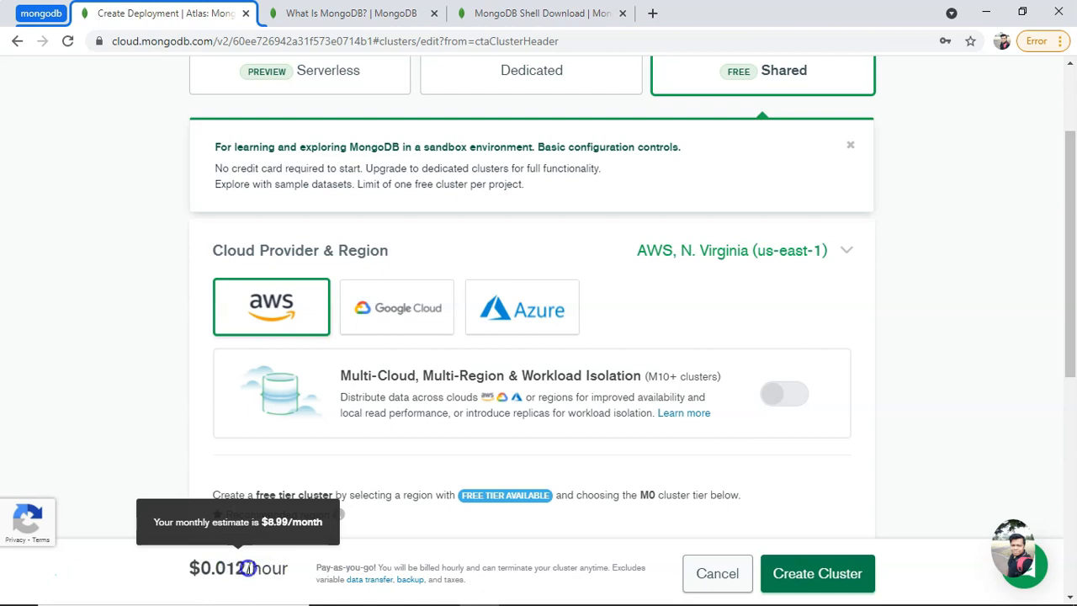
- Try Azure with the Ireland (northeurope) region, check the free-cluster limit per project, and leave the form without creating a cluster
{"action": "left_click", "coordinate": [505, 311]}
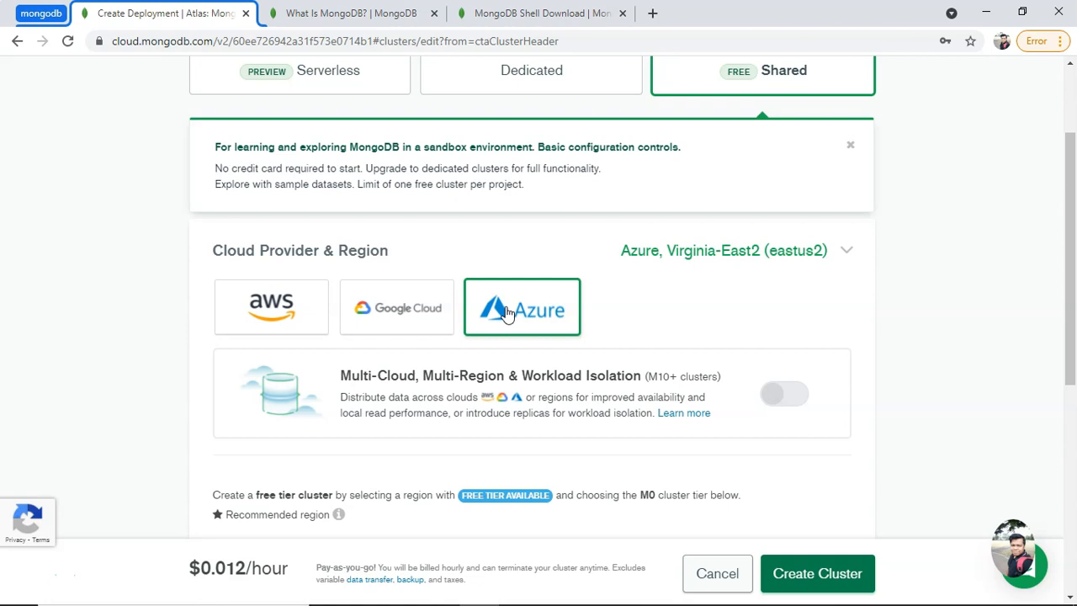
{"action": "left_click_drag", "start_coordinate": [1061, 234], "coordinate": [1071, 339]}
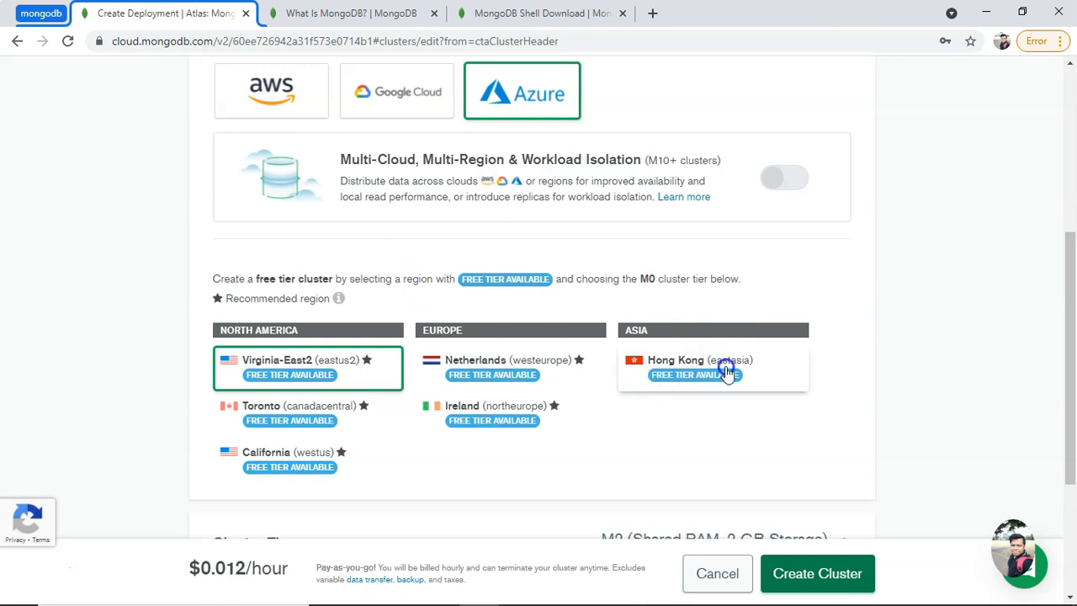
{"action": "scroll", "coordinate": [272, 224], "scroll_direction": "up", "scroll_amount": 3}
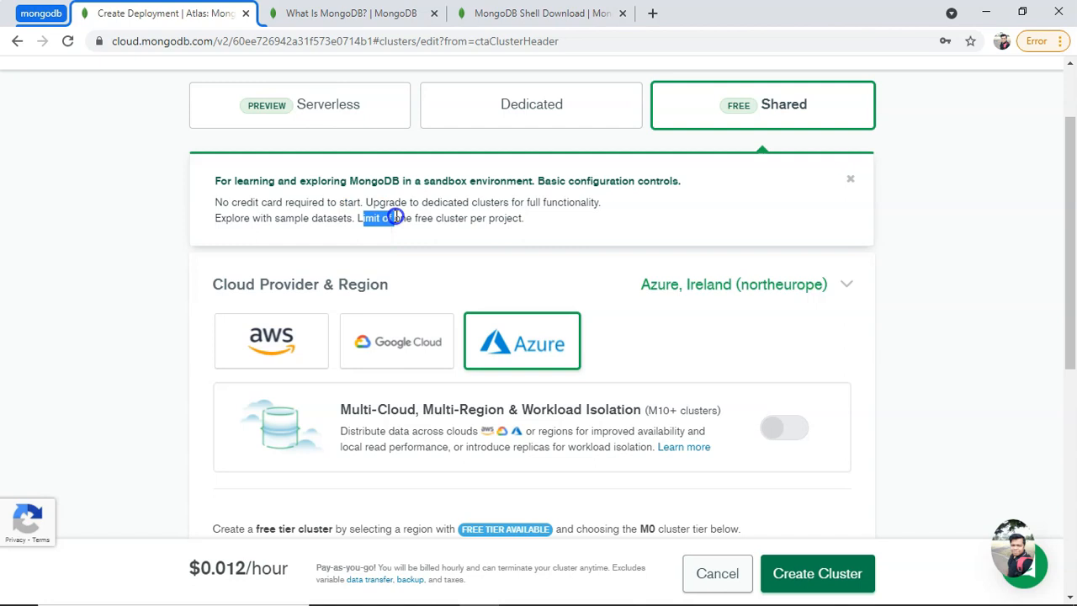
{"action": "left_click_drag", "start_coordinate": [427, 229], "coordinate": [488, 221]}
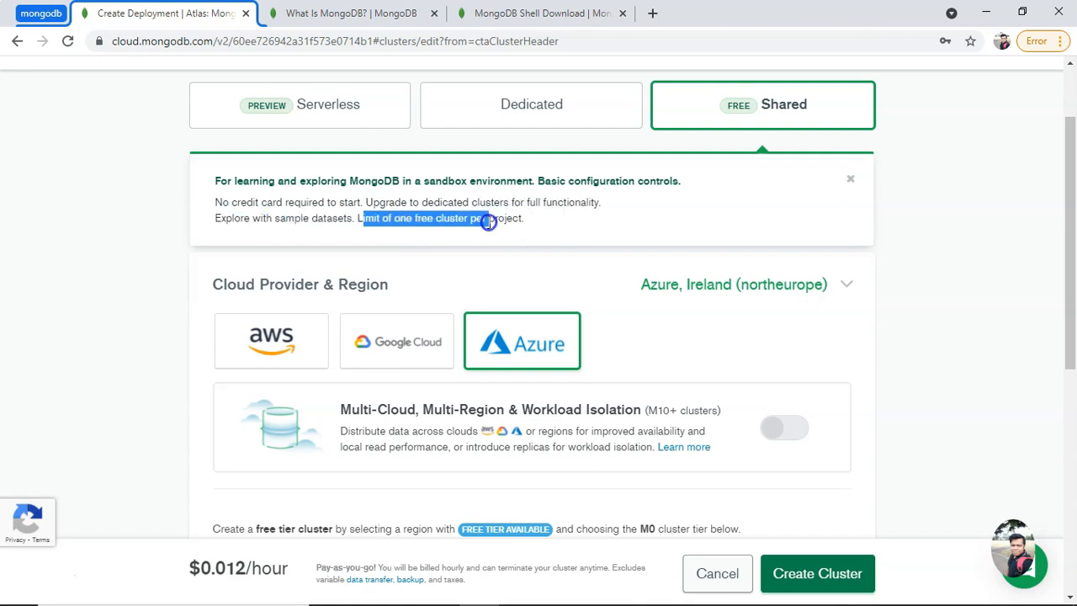
{"action": "scroll", "coordinate": [469, 189], "scroll_direction": "up", "scroll_amount": 2}
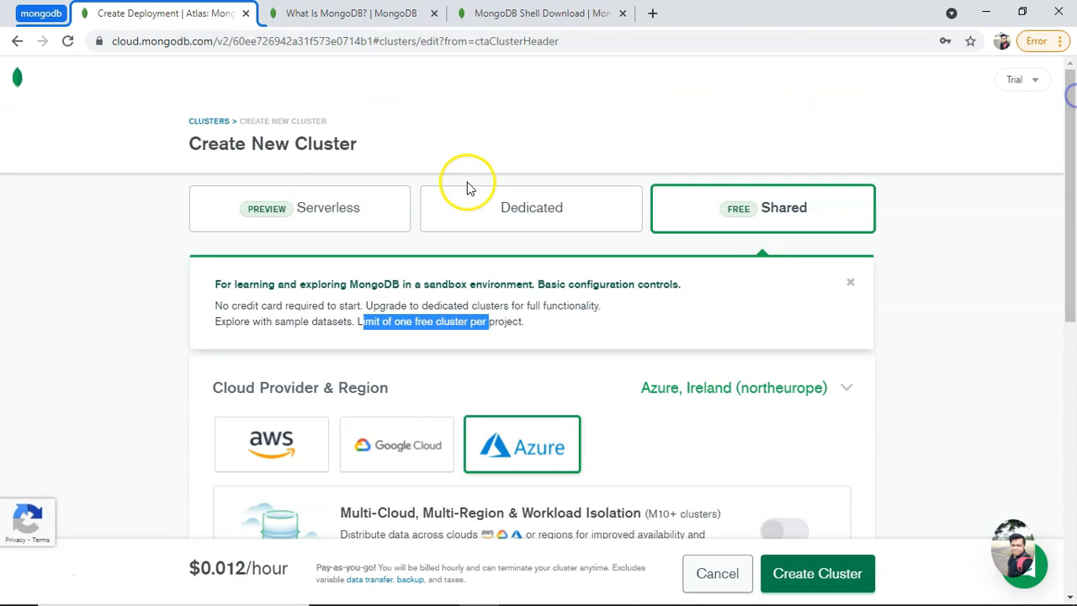
{"action": "left_click", "coordinate": [220, 122]}
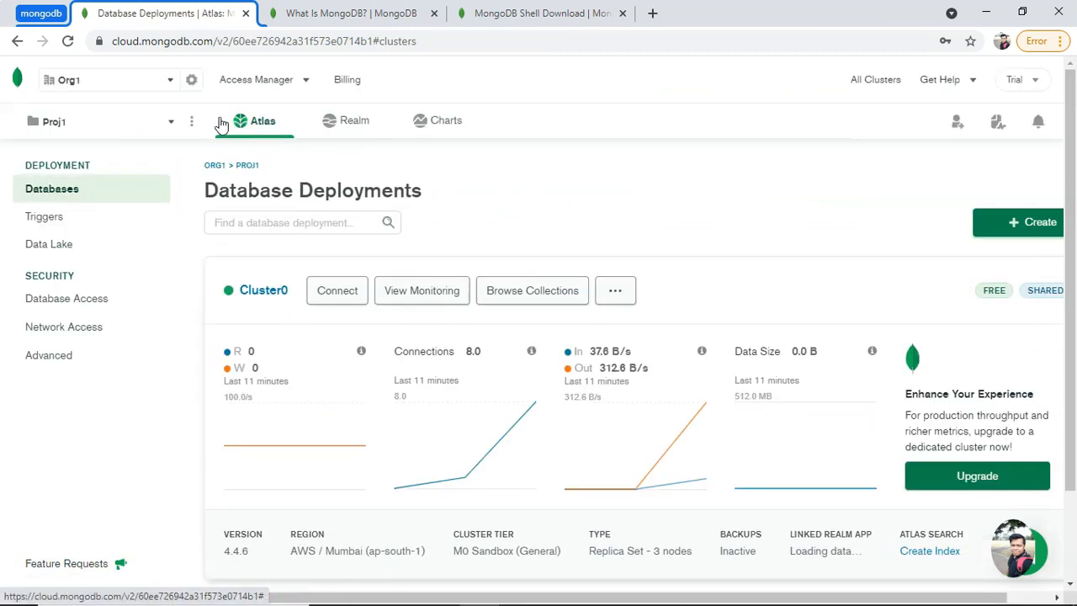
- Create a new project named Proj2 in Org1, keeping the default member permissions
{"action": "left_click", "coordinate": [171, 121]}
{"action": "left_click", "coordinate": [177, 235]}
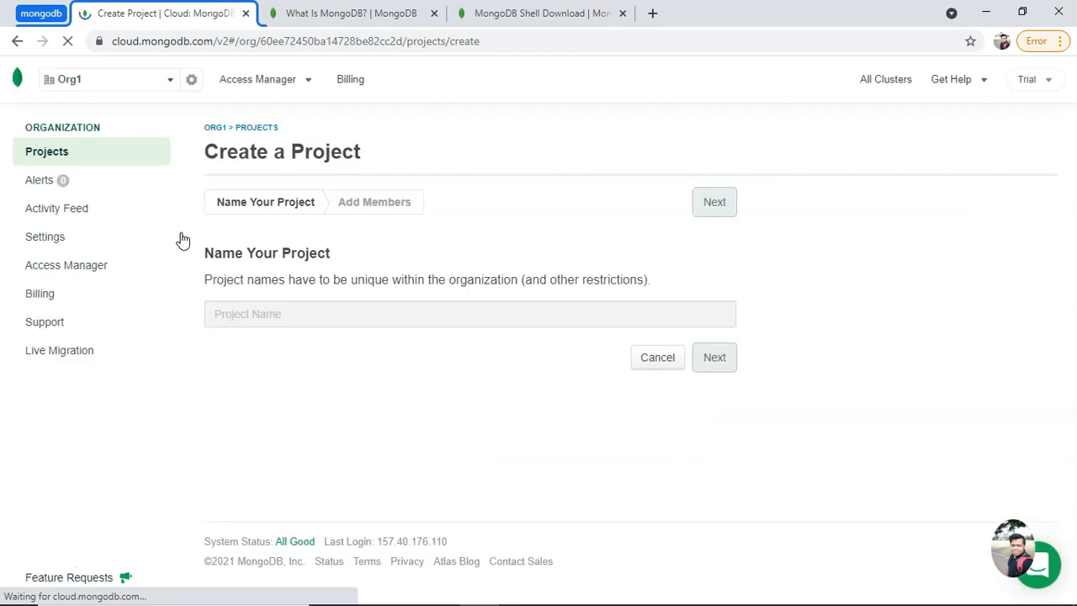
{"action": "left_click", "coordinate": [243, 316]}
{"action": "type", "text": "Proj2"}
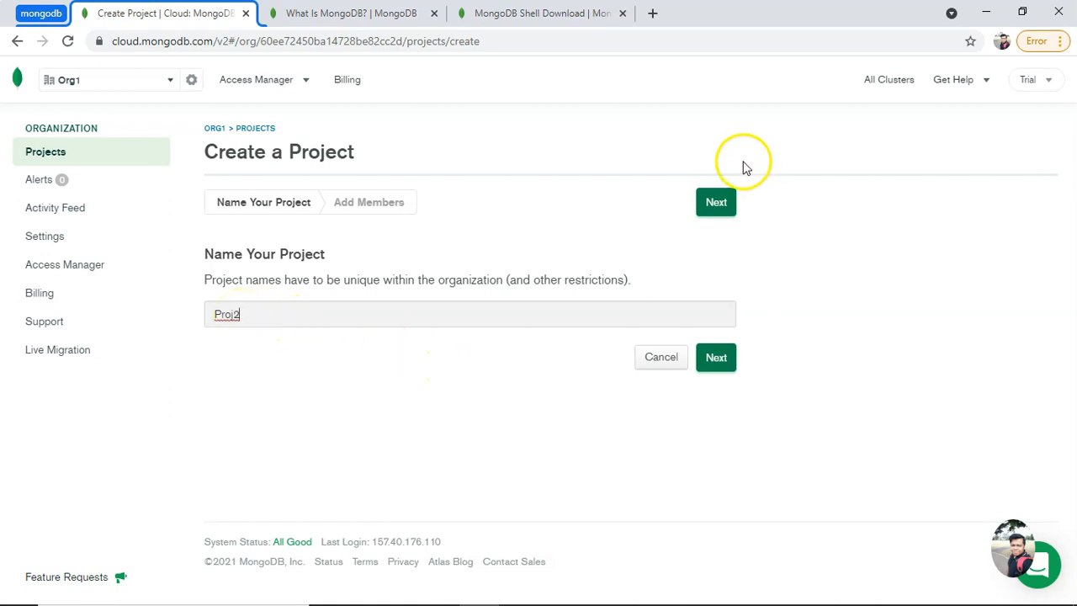
{"action": "left_click", "coordinate": [714, 207]}
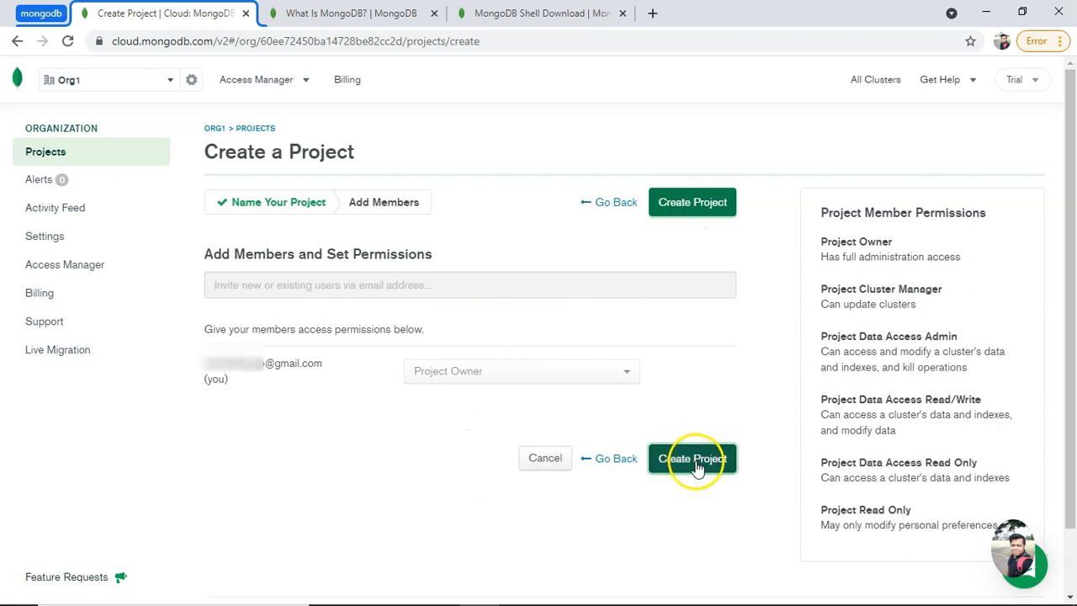
{"action": "left_click", "coordinate": [696, 464]}
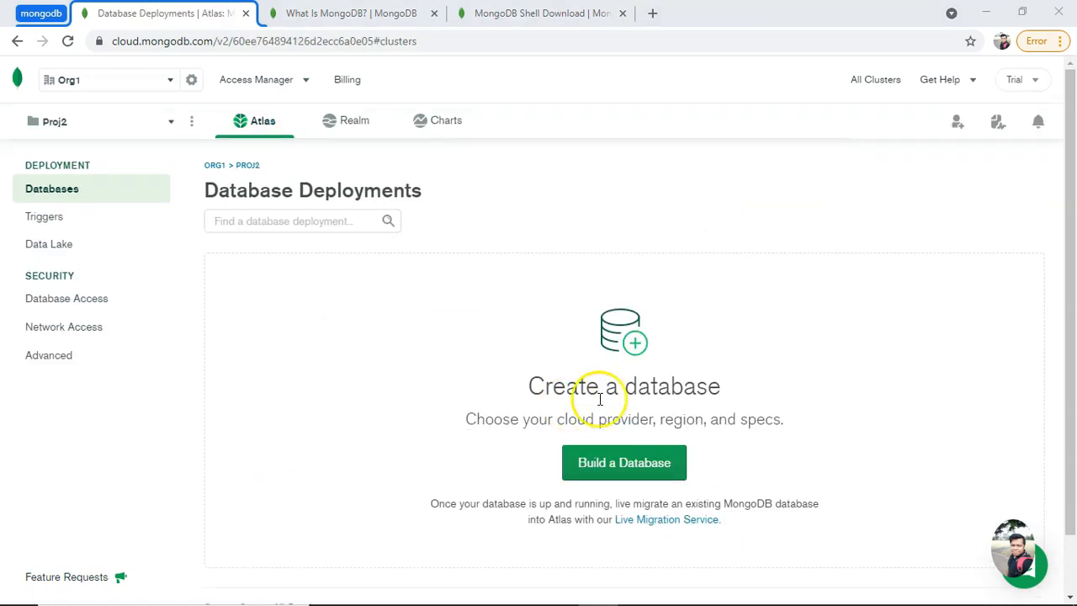
- Start building a database in Proj2, compare the deployment options, and open the free Shared cluster form to review its terms
{"action": "left_click", "coordinate": [620, 464]}
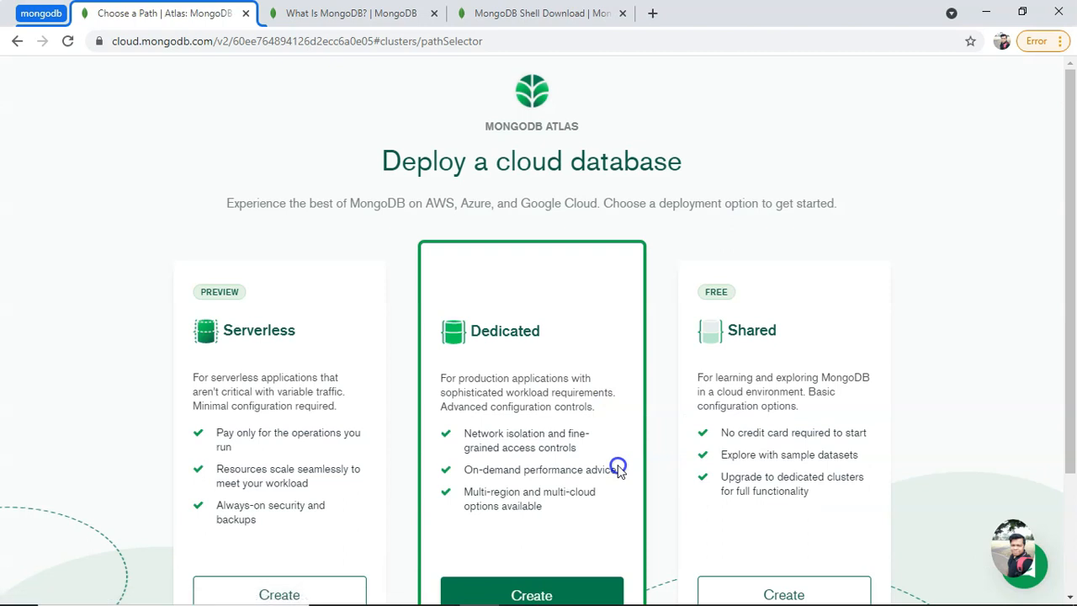
{"action": "left_click_drag", "start_coordinate": [1069, 265], "coordinate": [1066, 365]}
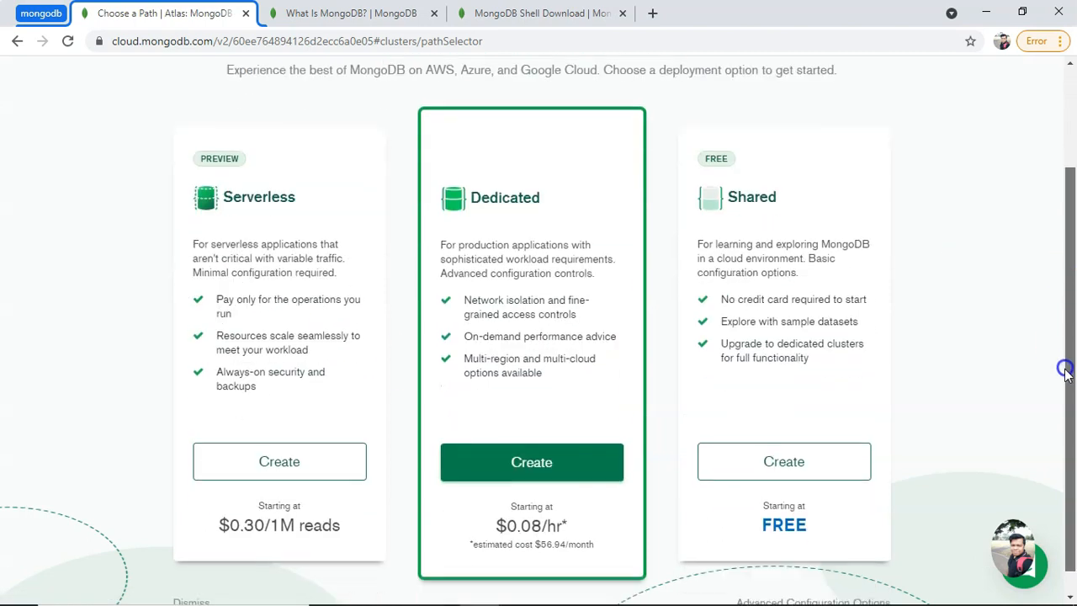
{"action": "left_click", "coordinate": [779, 470]}
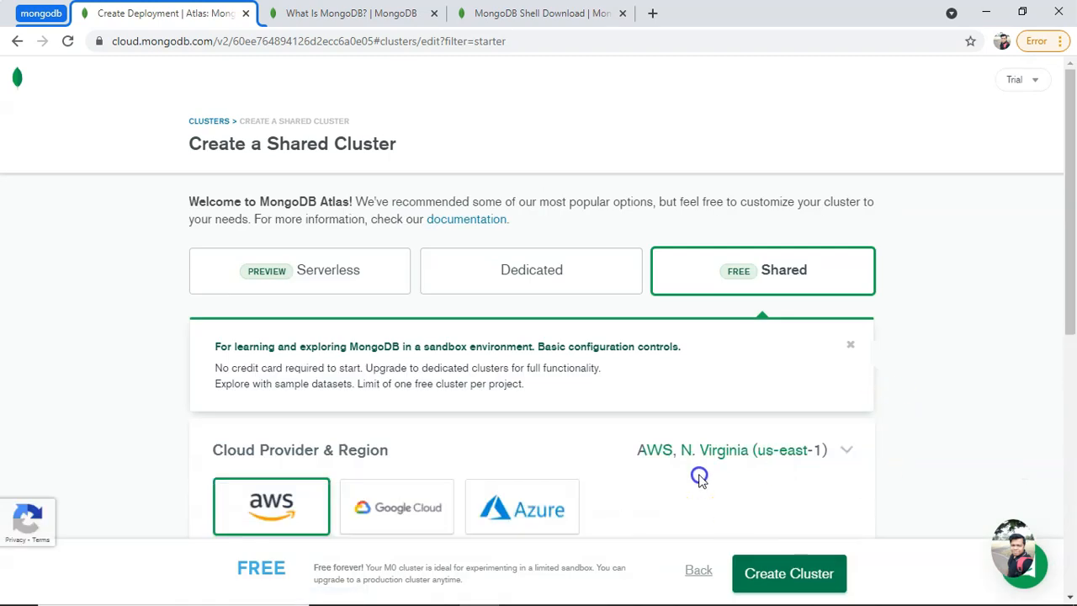
{"action": "mouse_move", "coordinate": [253, 568]}
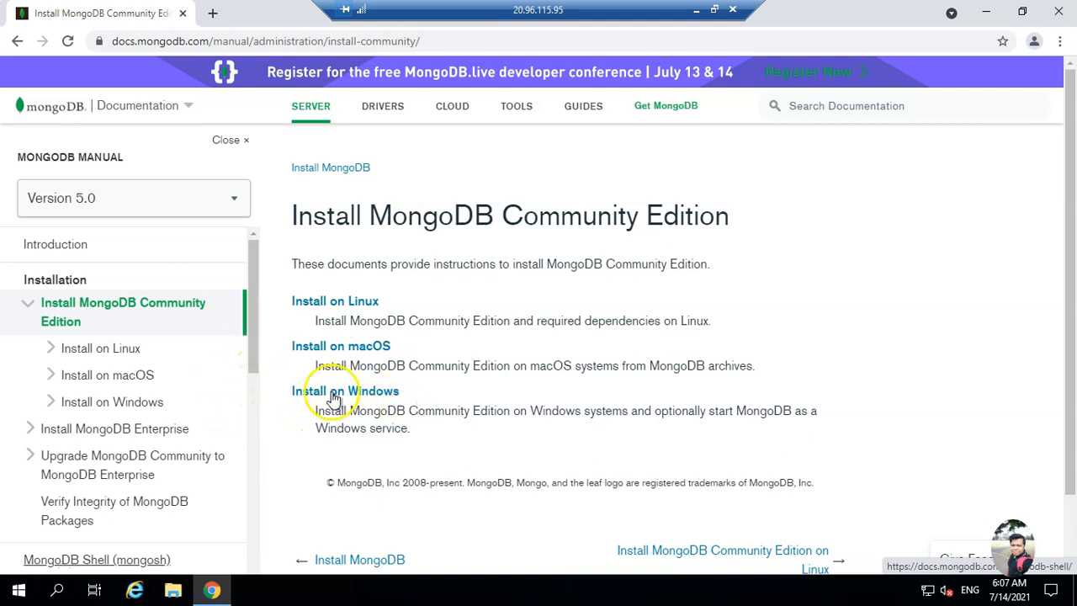
- In the remote machine's browser, follow the Install on Windows guide to the Download Center and download the Community Server 5.0.0 msi for Windows
{"action": "left_click", "coordinate": [395, 392]}
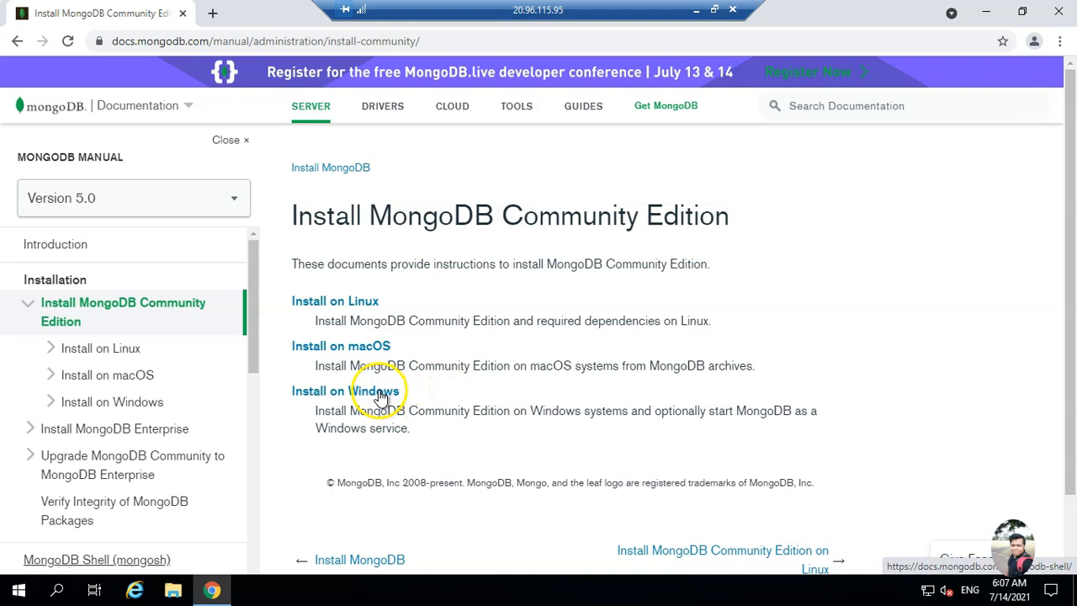
{"action": "scroll", "coordinate": [395, 337], "scroll_direction": "down", "scroll_amount": 5}
{"action": "left_click", "coordinate": [429, 252]}
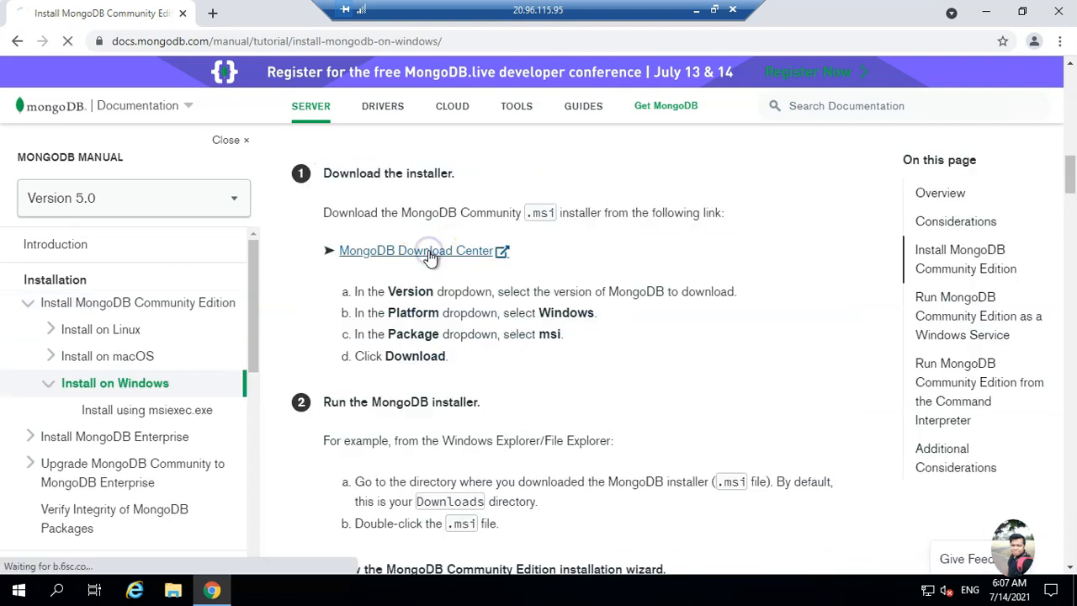
{"action": "left_click", "coordinate": [846, 410]}
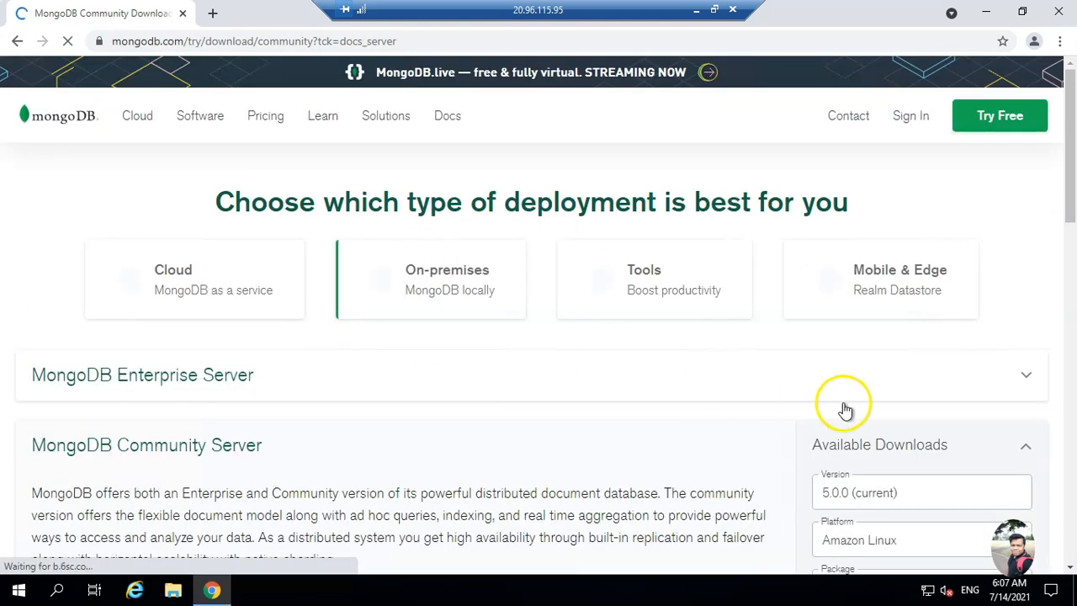
{"action": "left_click_drag", "start_coordinate": [1071, 191], "coordinate": [1072, 252]}
{"action": "left_click", "coordinate": [815, 252]}
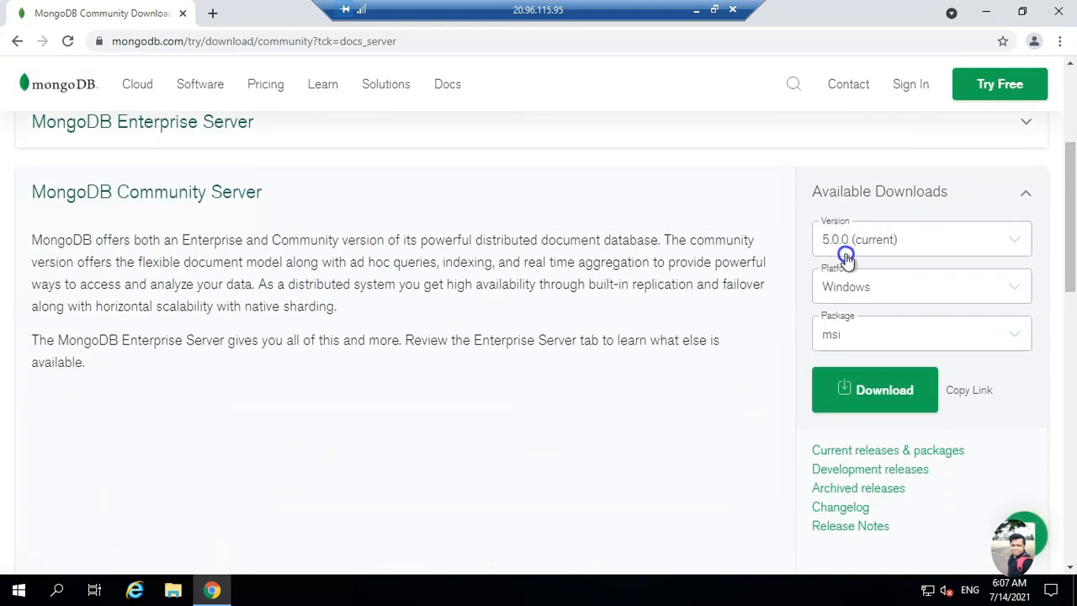
{"action": "left_click", "coordinate": [861, 394]}
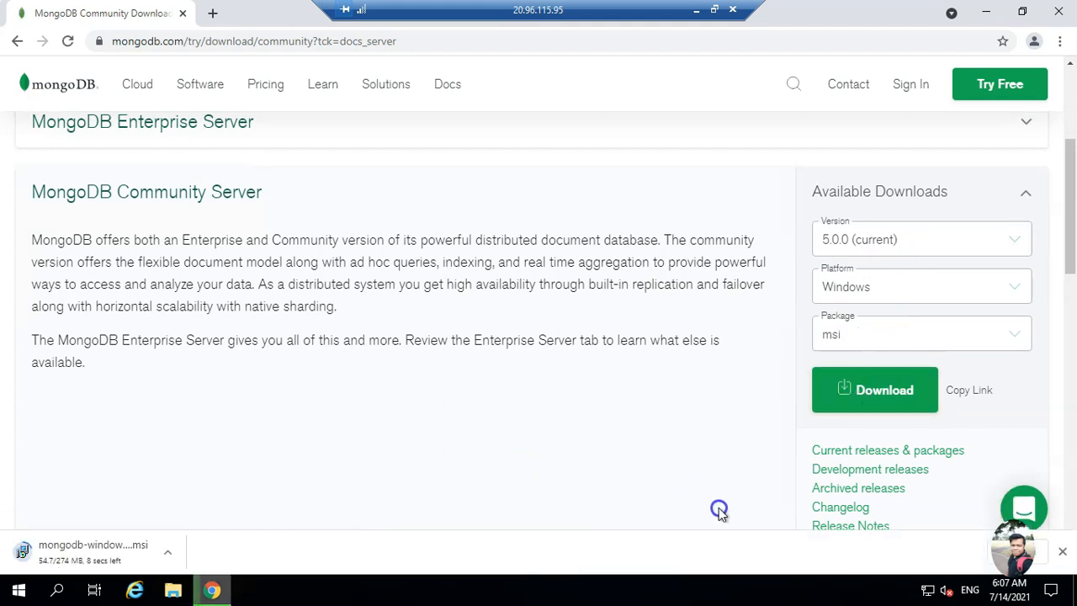
- Check which other Community Server versions are offered for download and dismiss the chat pop-up
{"action": "left_click", "coordinate": [825, 490]}
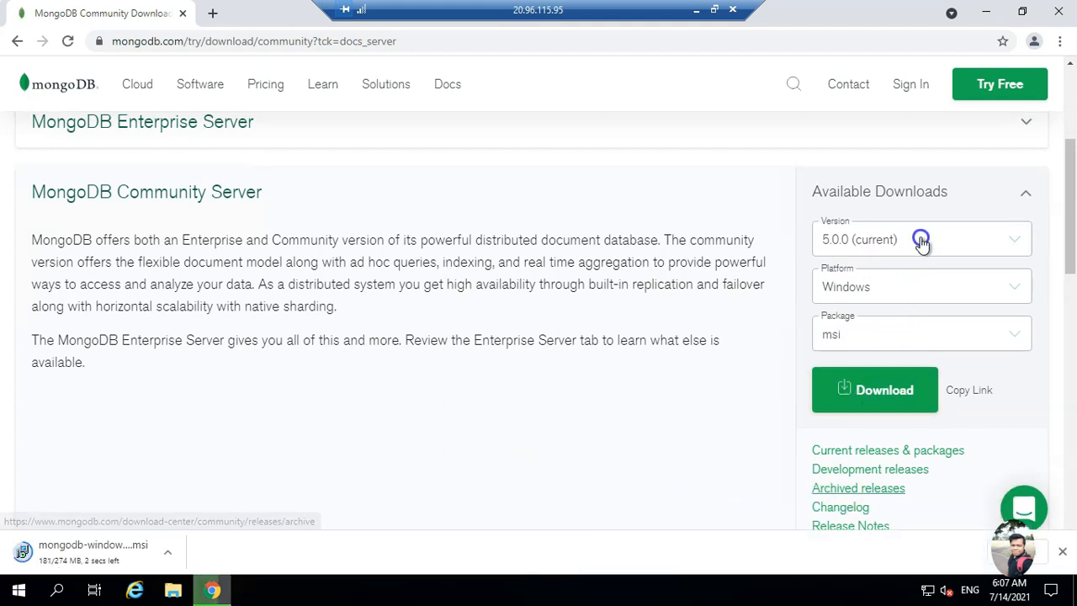
{"action": "left_click", "coordinate": [906, 239]}
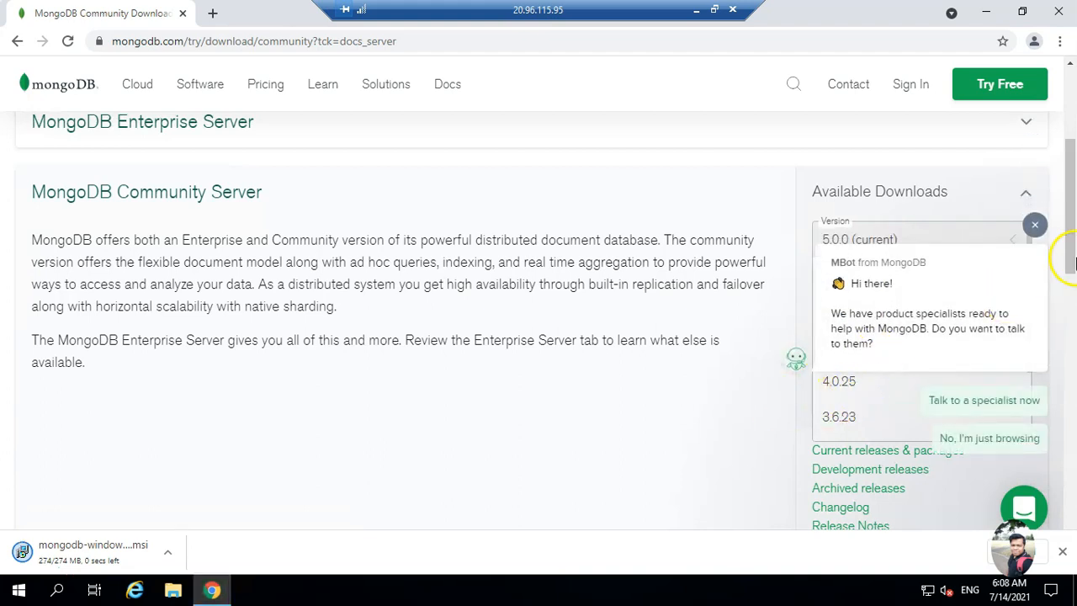
{"action": "left_click", "coordinate": [1035, 225]}
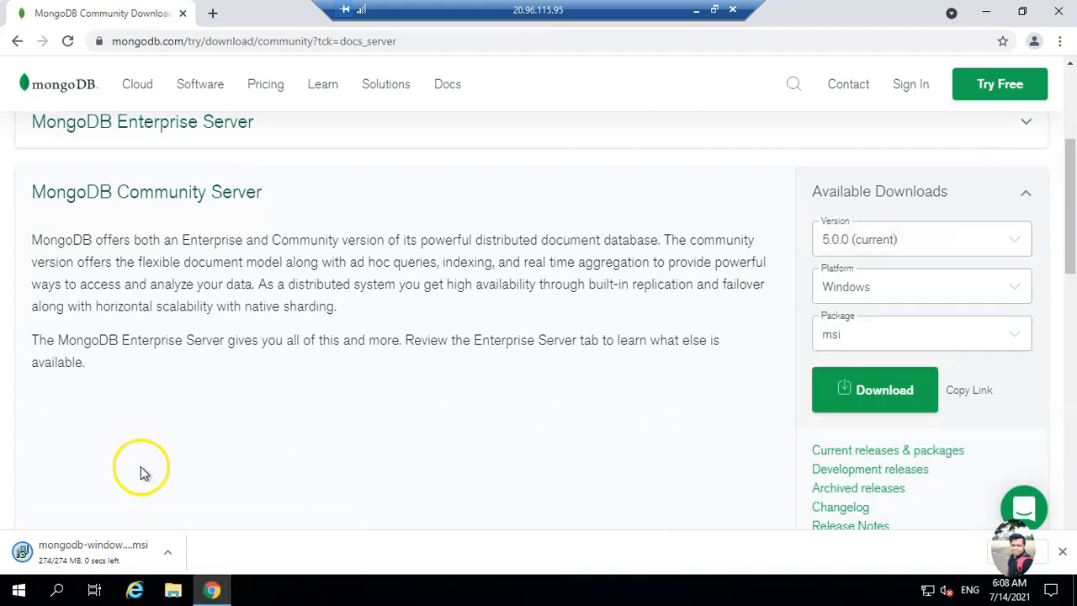
- Launch the downloaded MongoDB 5.0.0 installer and accept the license agreement after skimming its terms
{"action": "left_click", "coordinate": [33, 572]}
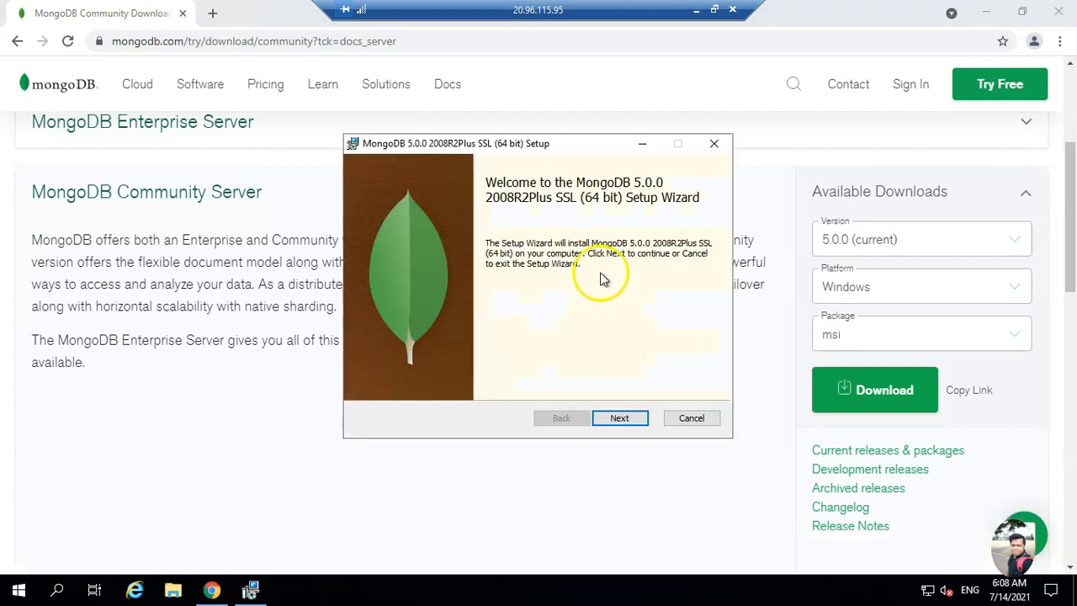
{"action": "left_click", "coordinate": [620, 419]}
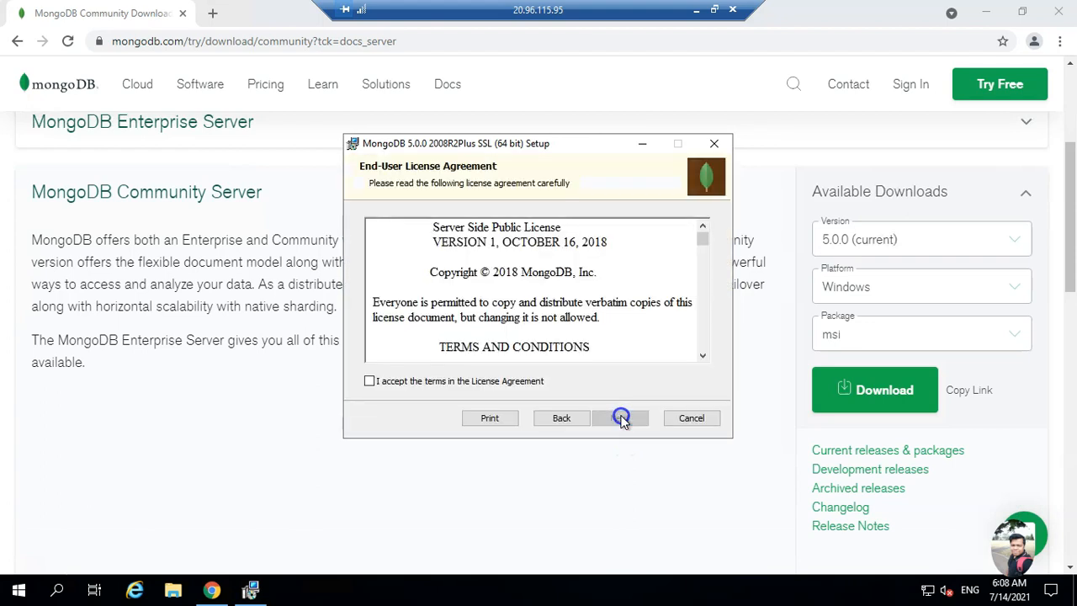
{"action": "left_click", "coordinate": [370, 383]}
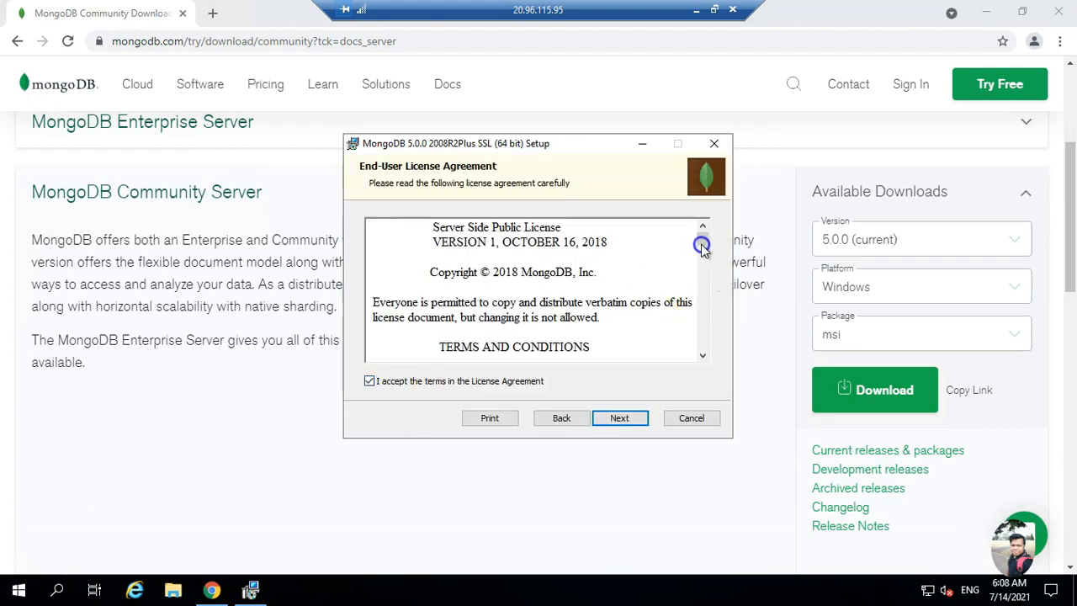
{"action": "left_click_drag", "start_coordinate": [700, 282], "coordinate": [697, 361]}
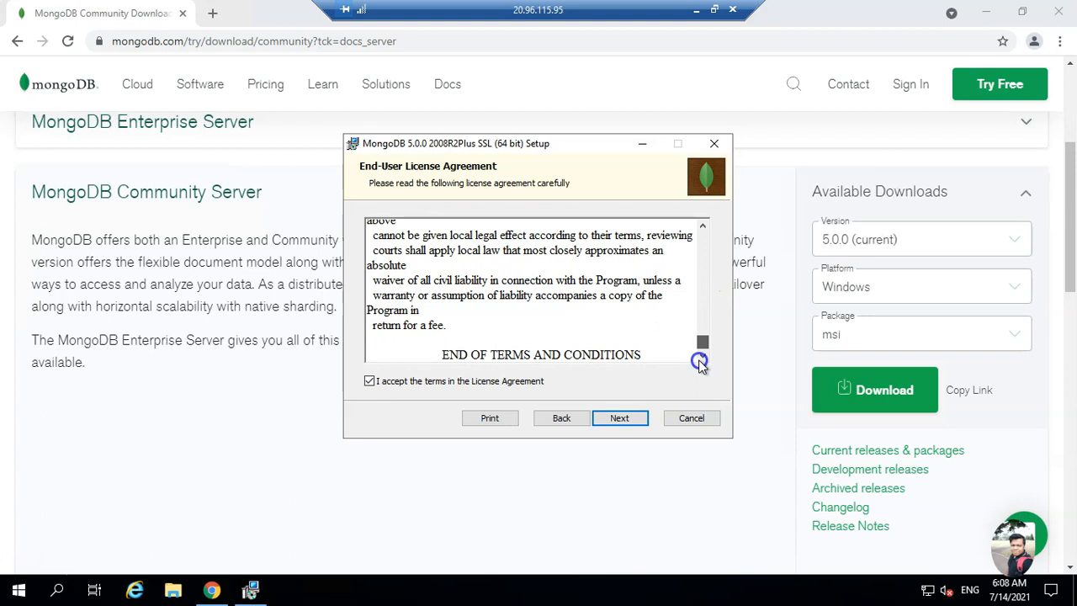
{"action": "left_click", "coordinate": [634, 418]}
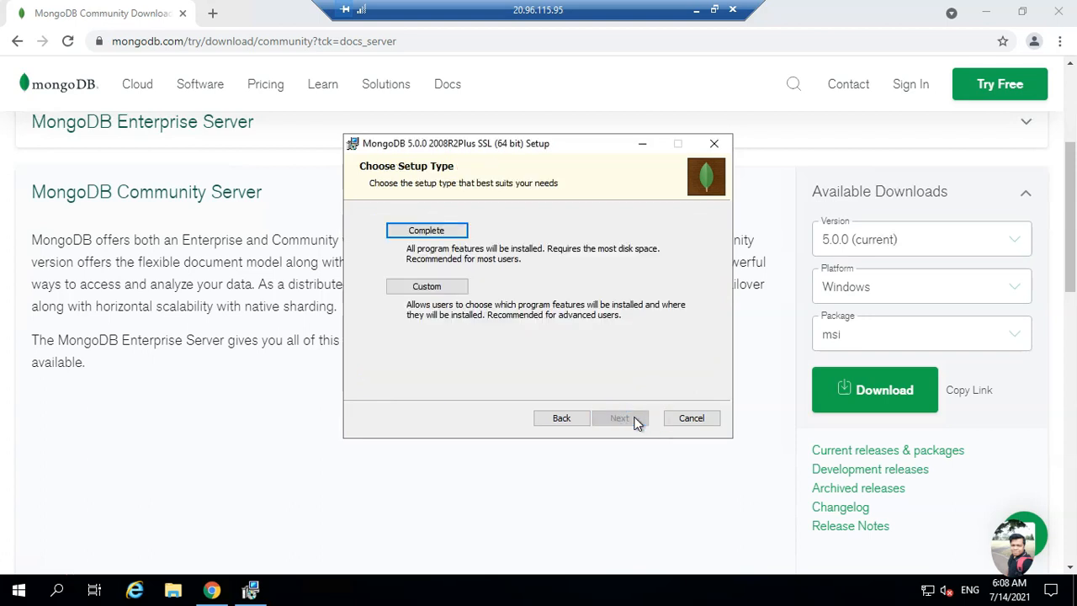
- Run the Complete installation with MongoD as a Network Service user service, default directories, and MongoDB Compass included
{"action": "left_click", "coordinate": [434, 231]}
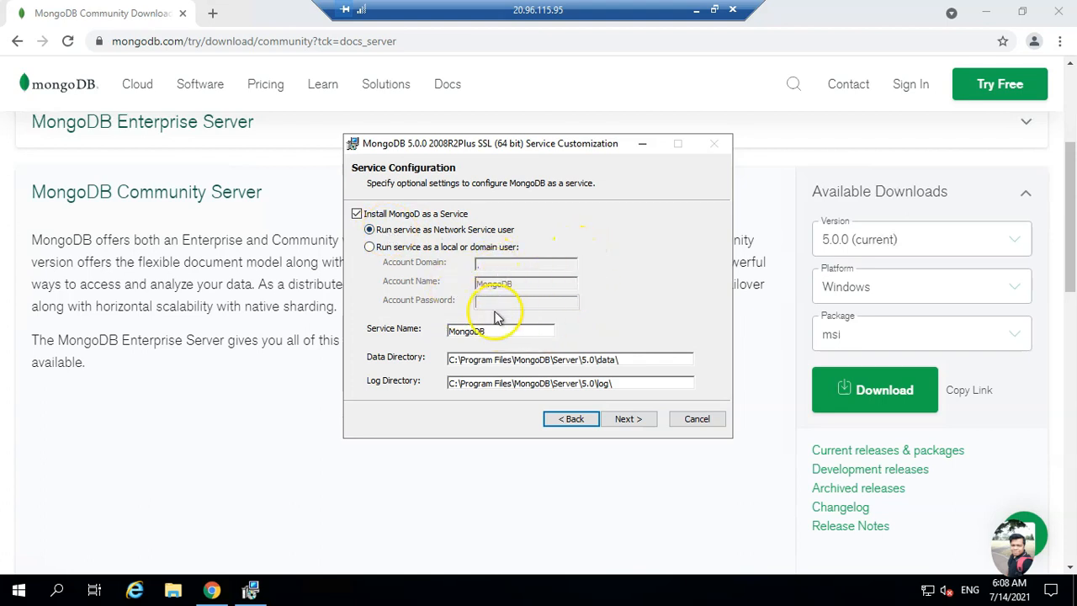
{"action": "left_click", "coordinate": [620, 421]}
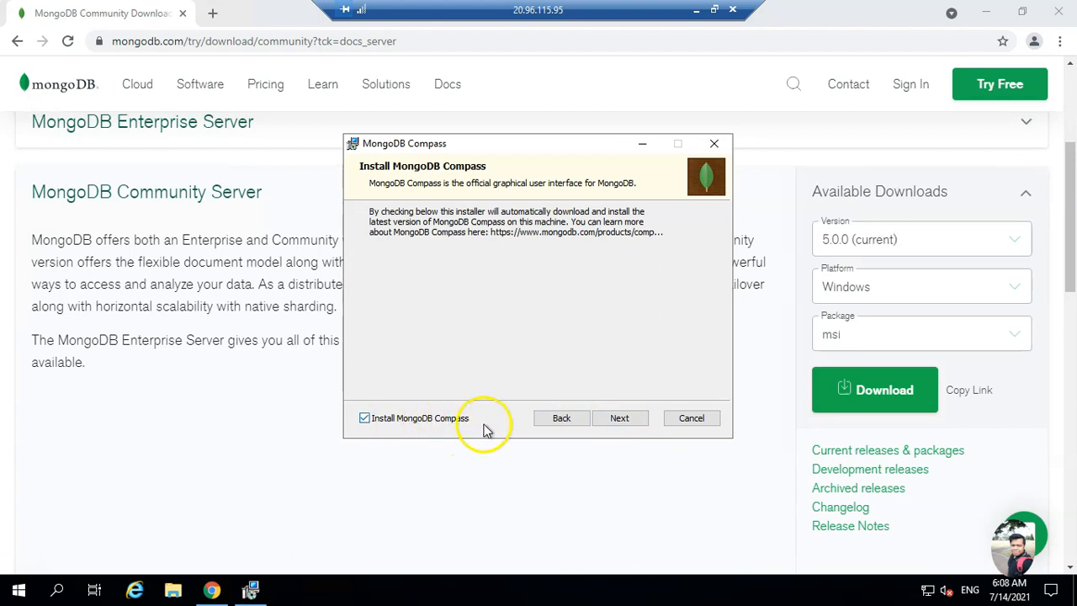
{"action": "left_click", "coordinate": [621, 421]}
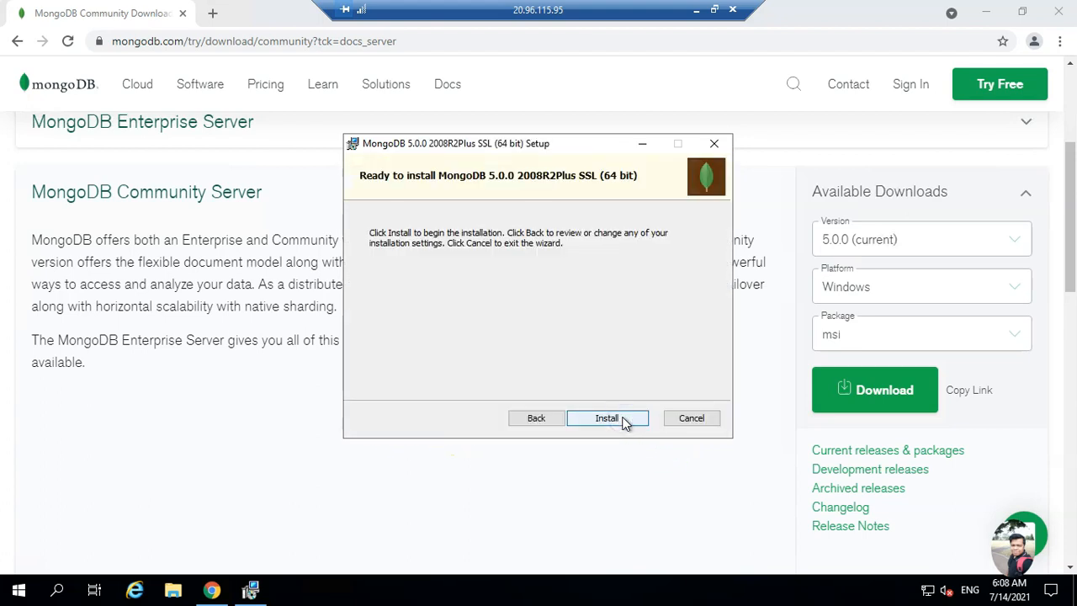
{"action": "left_click", "coordinate": [624, 421]}
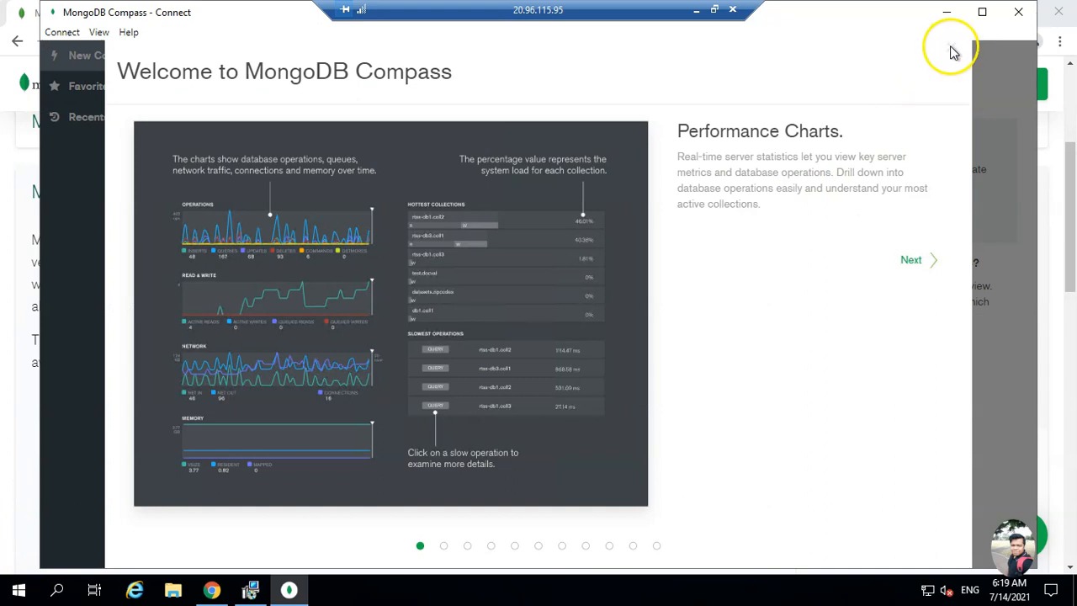
- Dismiss the MongoDB Compass welcome screens and connect to the local server with the connection string left empty
{"action": "left_click", "coordinate": [954, 47]}
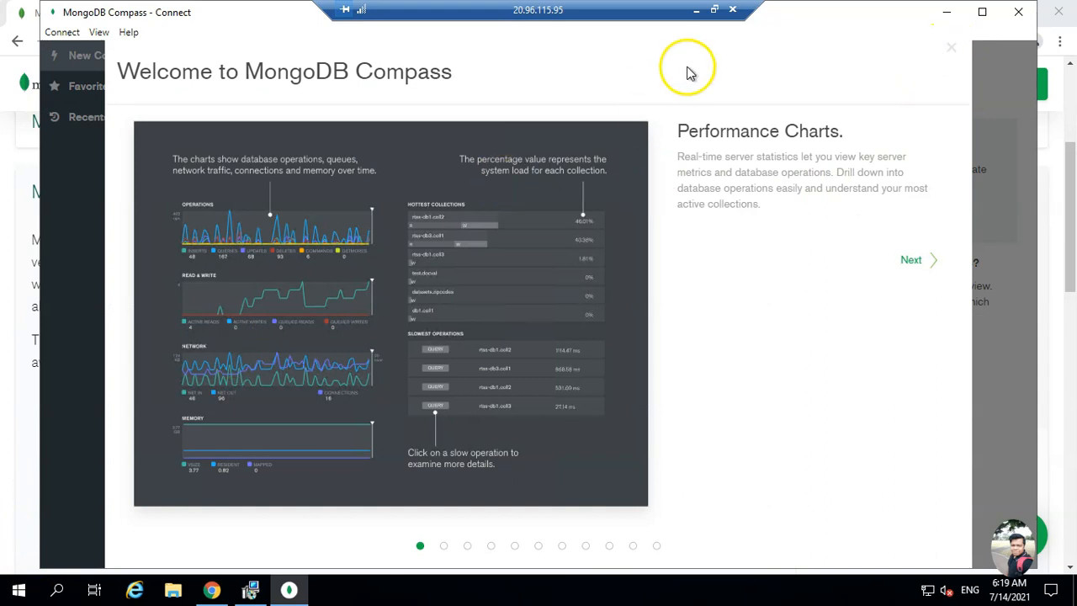
{"action": "left_click", "coordinate": [657, 484]}
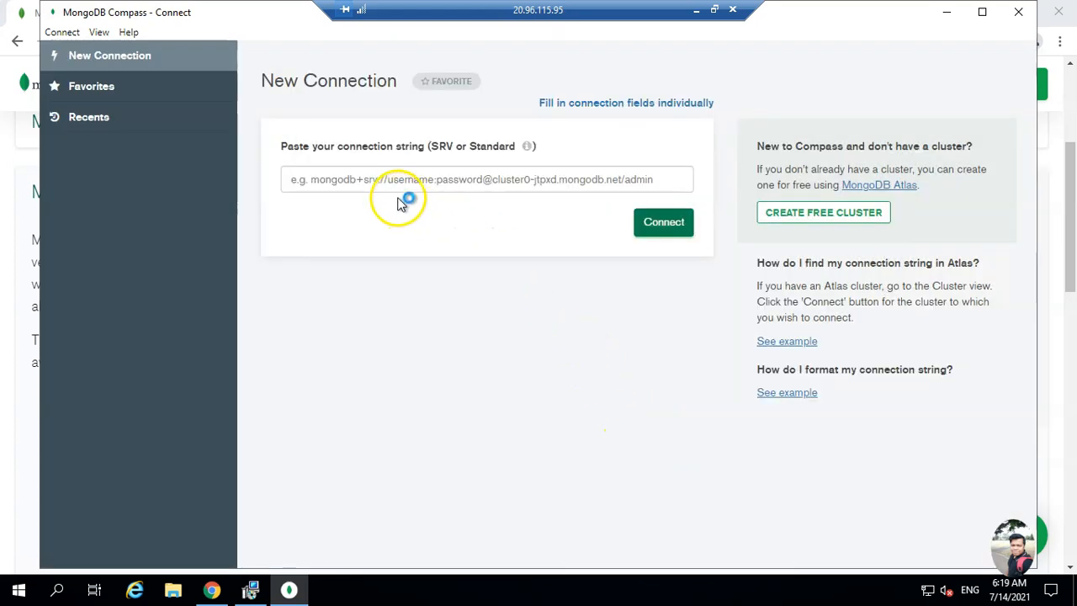
{"action": "left_click", "coordinate": [654, 229]}
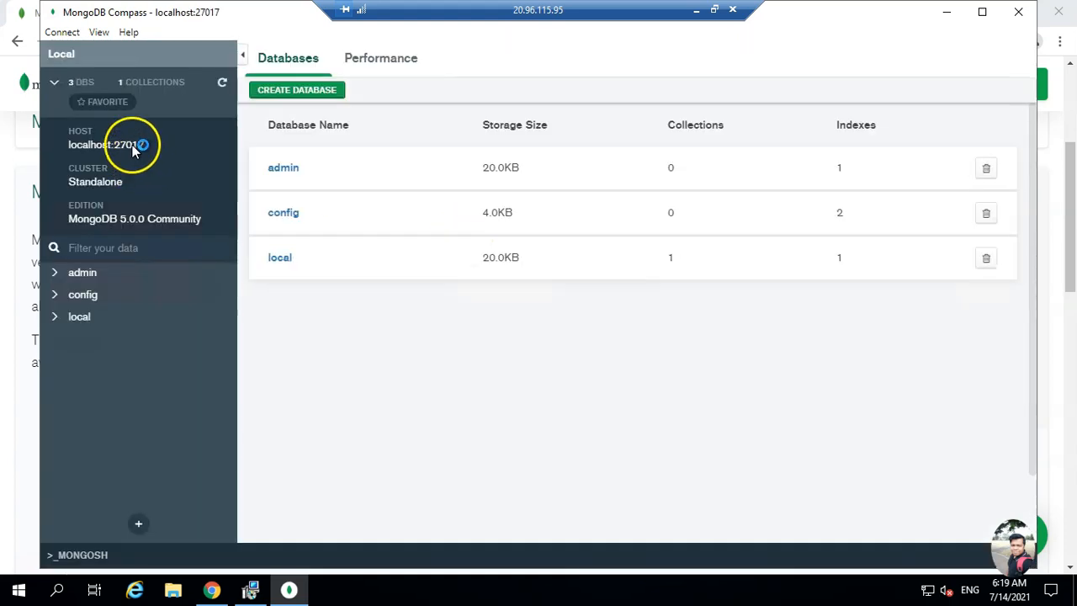
- Create a database named test with a collection named product
{"action": "left_click", "coordinate": [317, 90]}
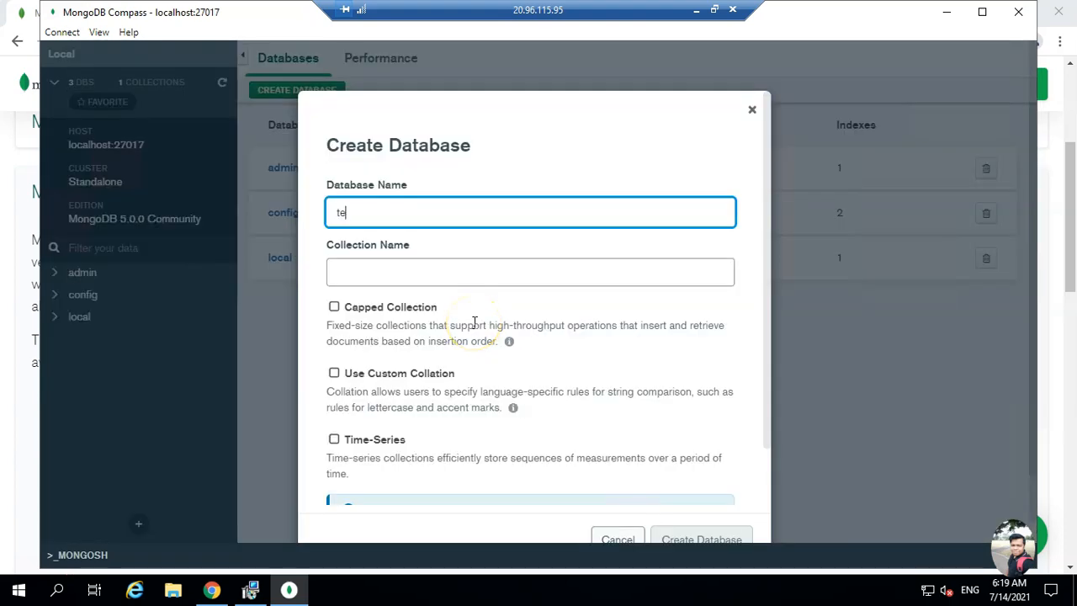
{"action": "left_click", "coordinate": [499, 278]}
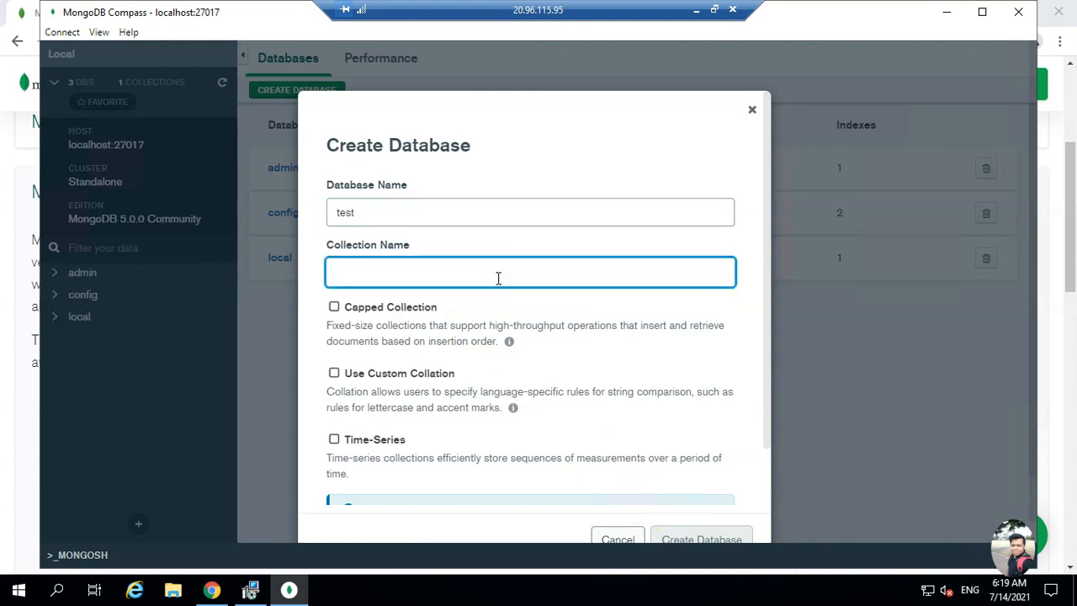
{"action": "type", "text": "product"}
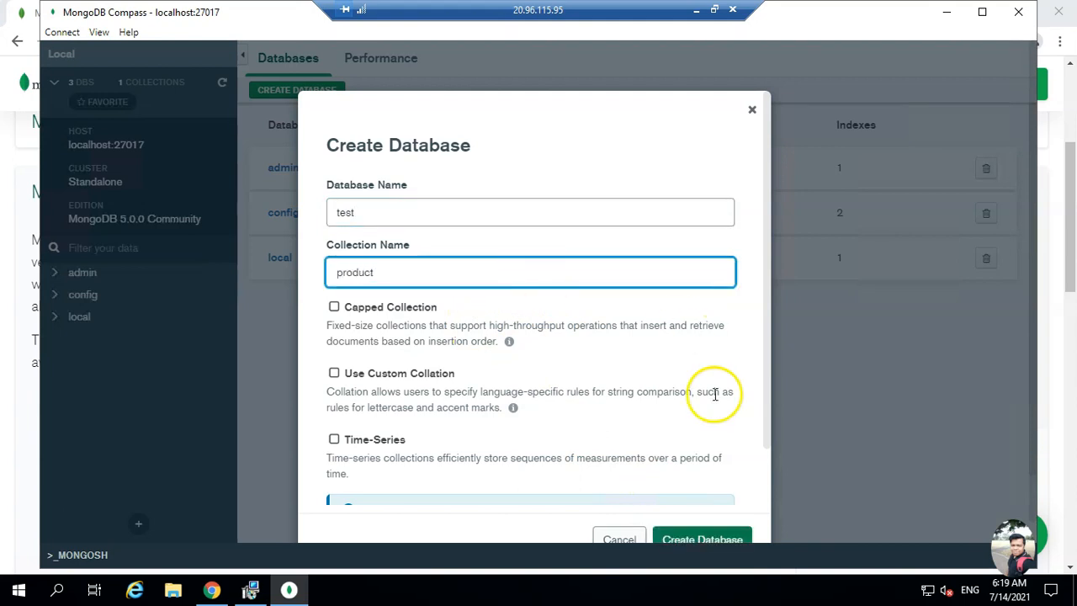
{"action": "left_click", "coordinate": [697, 538]}
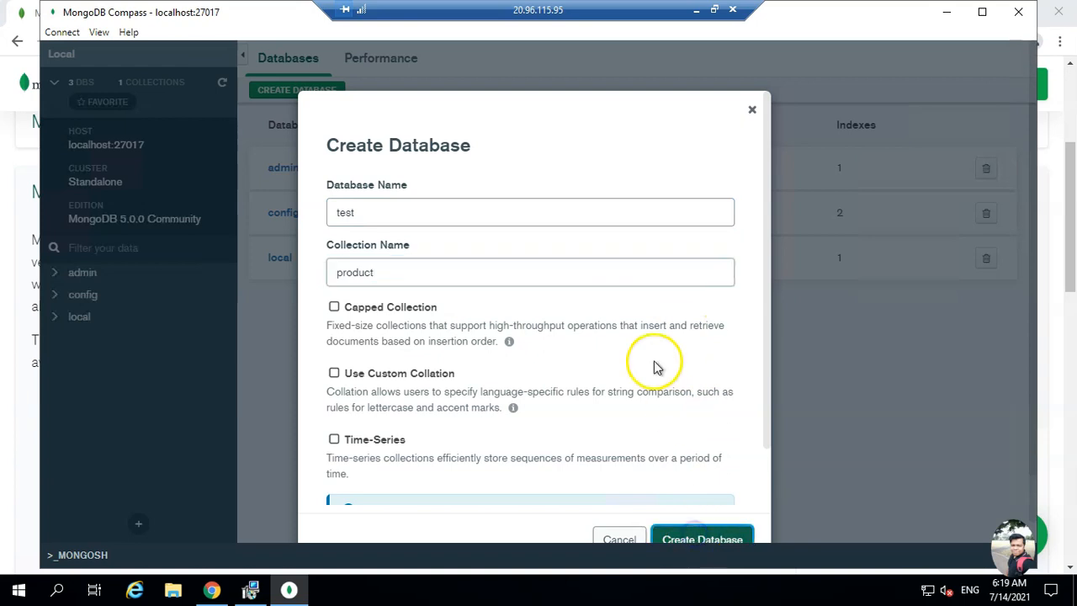
- Insert a document with only the default generated _id into the product collection of the test database
{"action": "left_click", "coordinate": [277, 304]}
{"action": "left_click", "coordinate": [105, 370]}
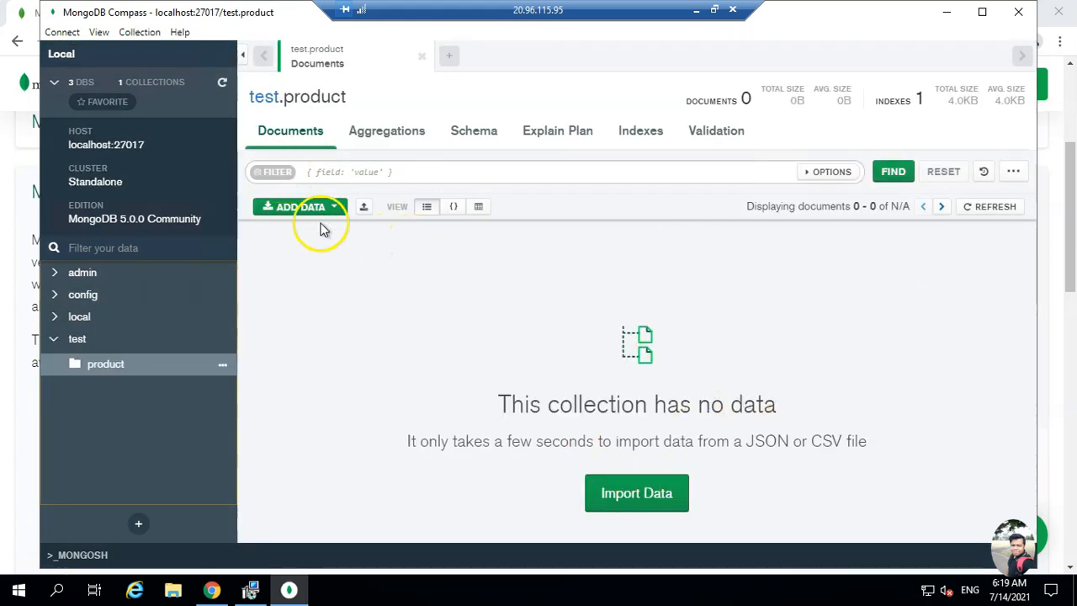
{"action": "left_click", "coordinate": [335, 208]}
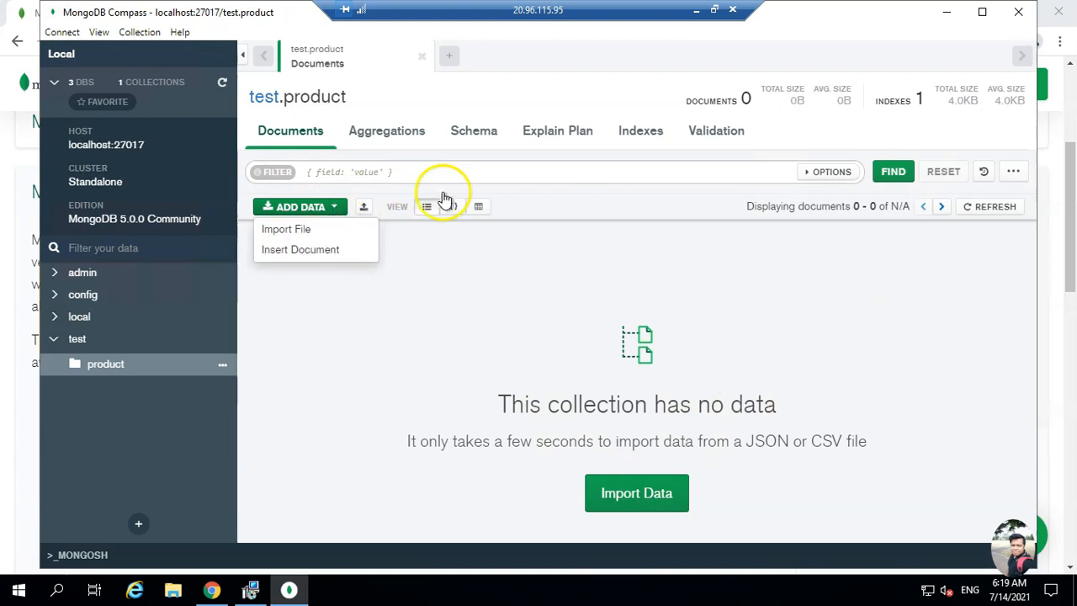
{"action": "left_click", "coordinate": [305, 256]}
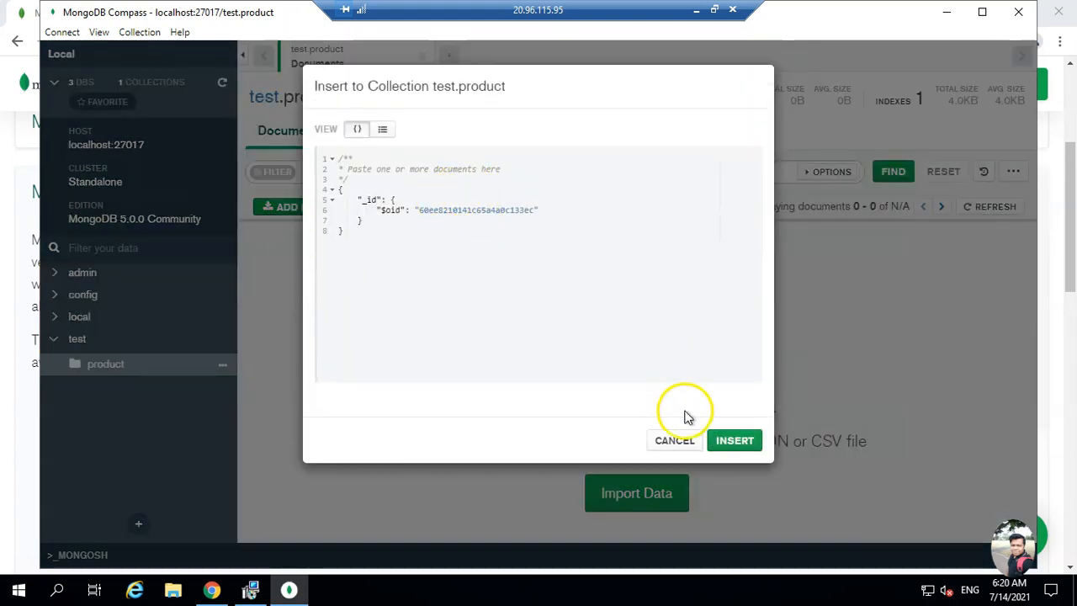
{"action": "left_click", "coordinate": [734, 443]}
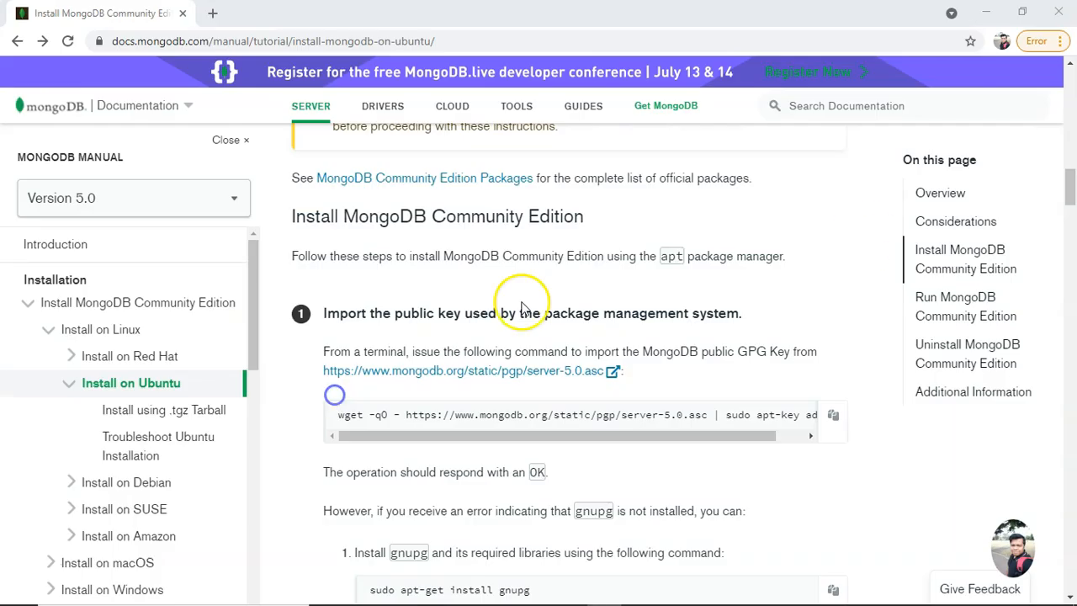
- Copy the MongoDB 5.0 public GPG key import command from the Ubuntu installation guide and run it in the PuTTY terminal
{"action": "mouse_move", "coordinate": [1070, 195]}
{"action": "left_mouse_down"}
{"action": "mouse_move", "coordinate": [1071, 185]}
{"action": "mouse_move", "coordinate": [1071, 195]}
{"action": "left_mouse_up"}
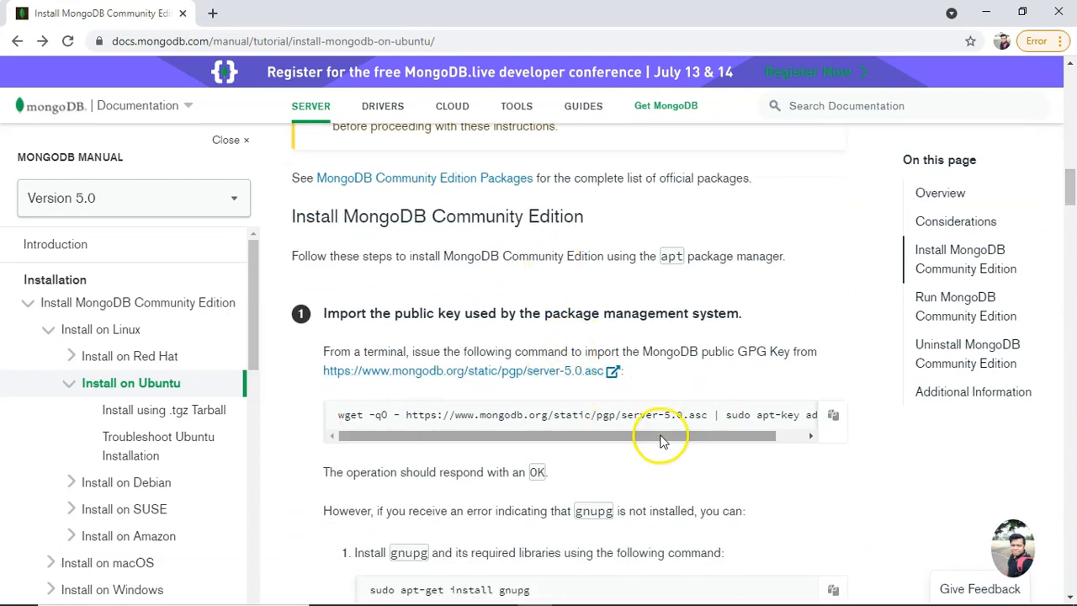
{"action": "left_click", "coordinate": [833, 415]}
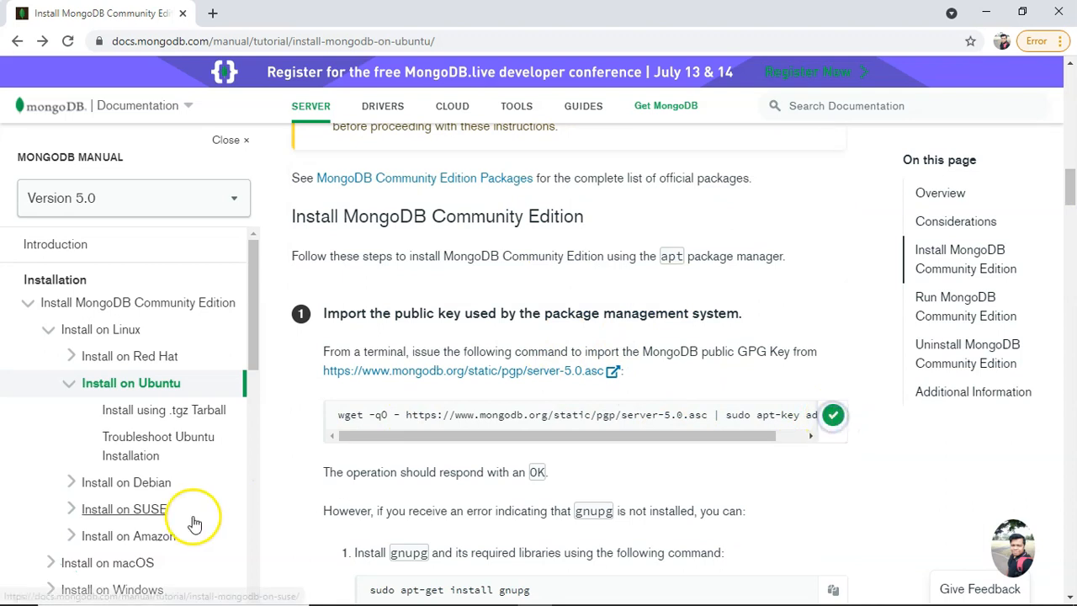
{"action": "left_click", "coordinate": [32, 564]}
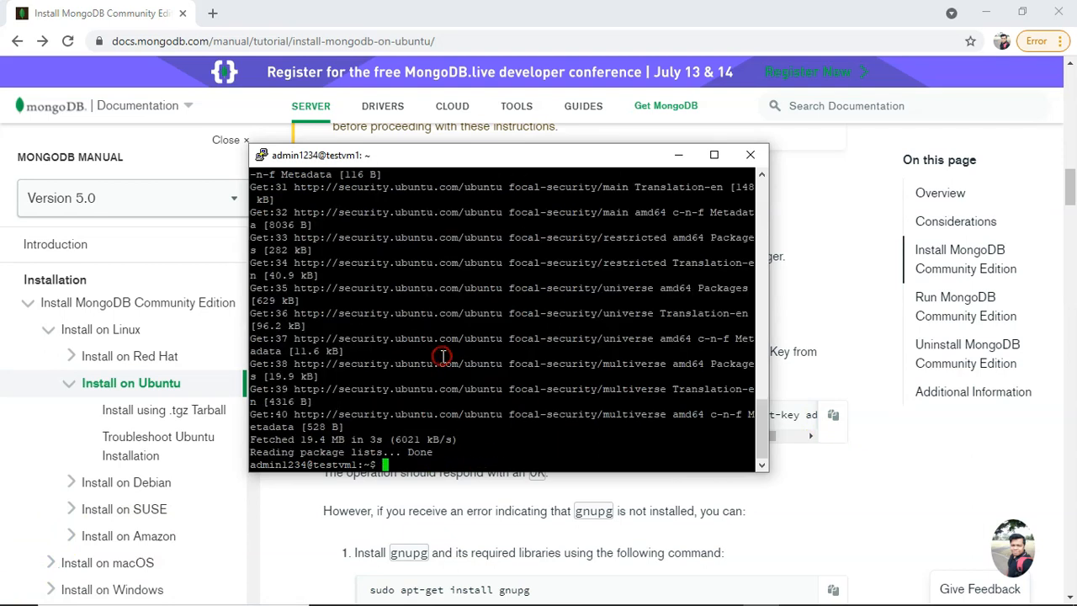
{"action": "right_click", "coordinate": [444, 358]}
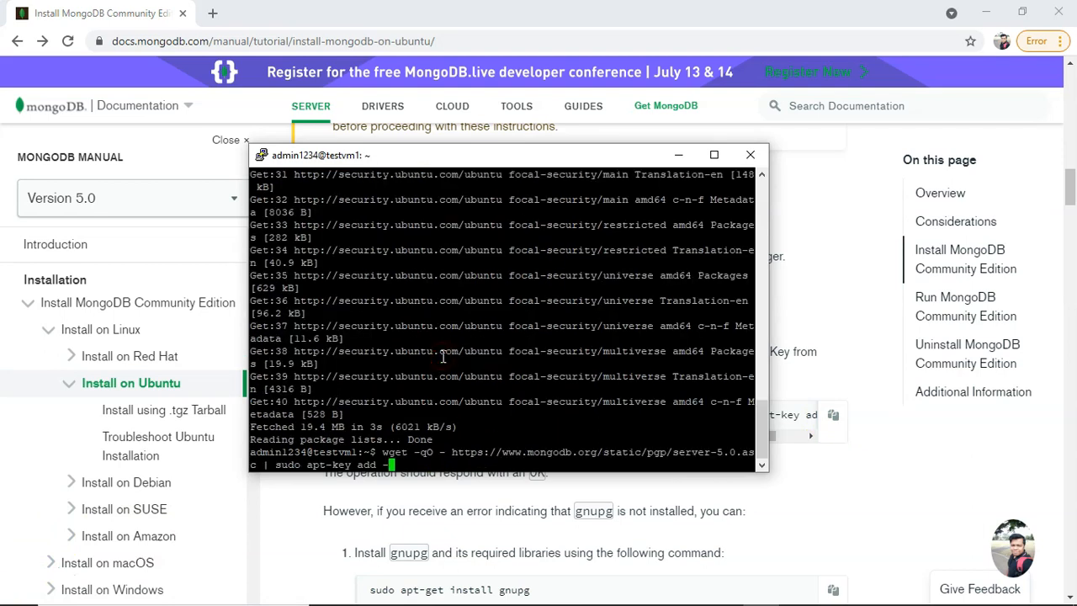
{"action": "key", "text": "Return"}
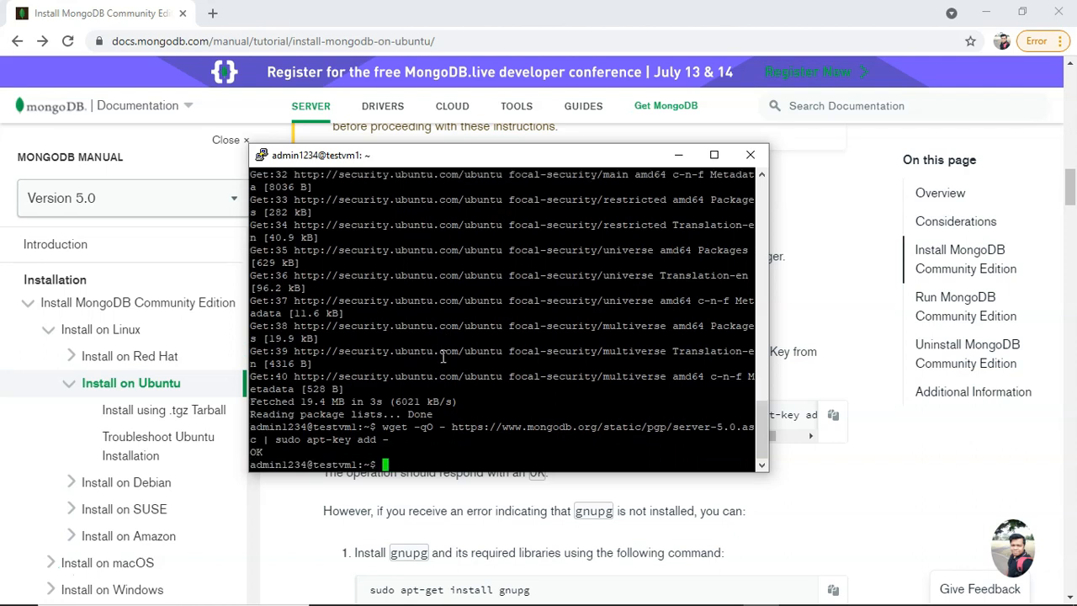
- Create the mongodb-org-5.0.list source file by running the guide's Ubuntu 20.04 (Focal) echo command in the terminal
{"action": "left_click", "coordinate": [836, 292]}
{"action": "left_click_drag", "start_coordinate": [1074, 188], "coordinate": [1071, 222]}
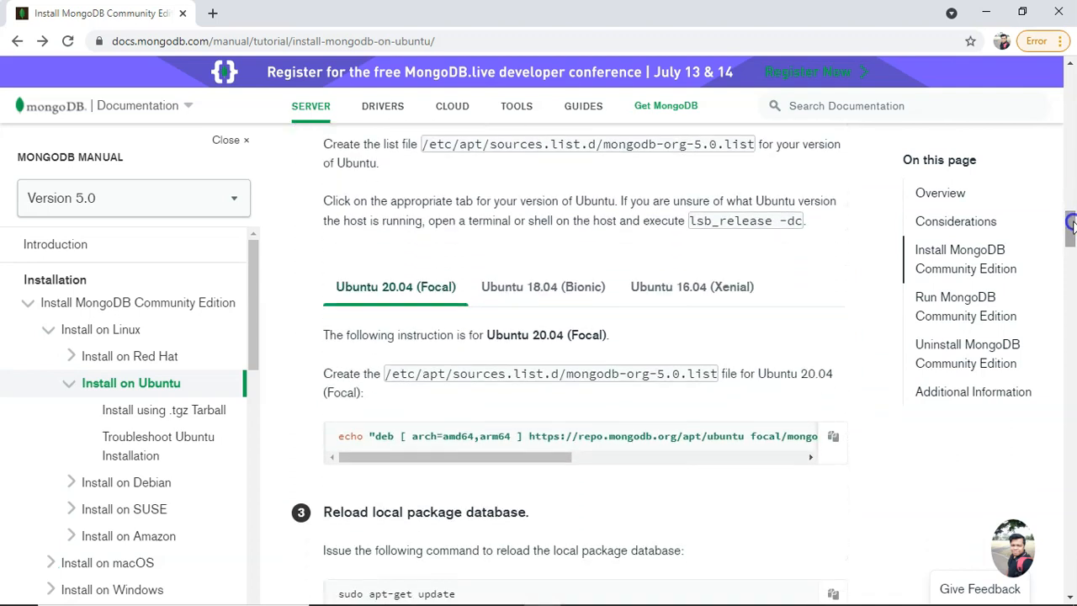
{"action": "left_click", "coordinate": [831, 437]}
{"action": "left_click", "coordinate": [567, 289]}
{"action": "left_click", "coordinate": [721, 291]}
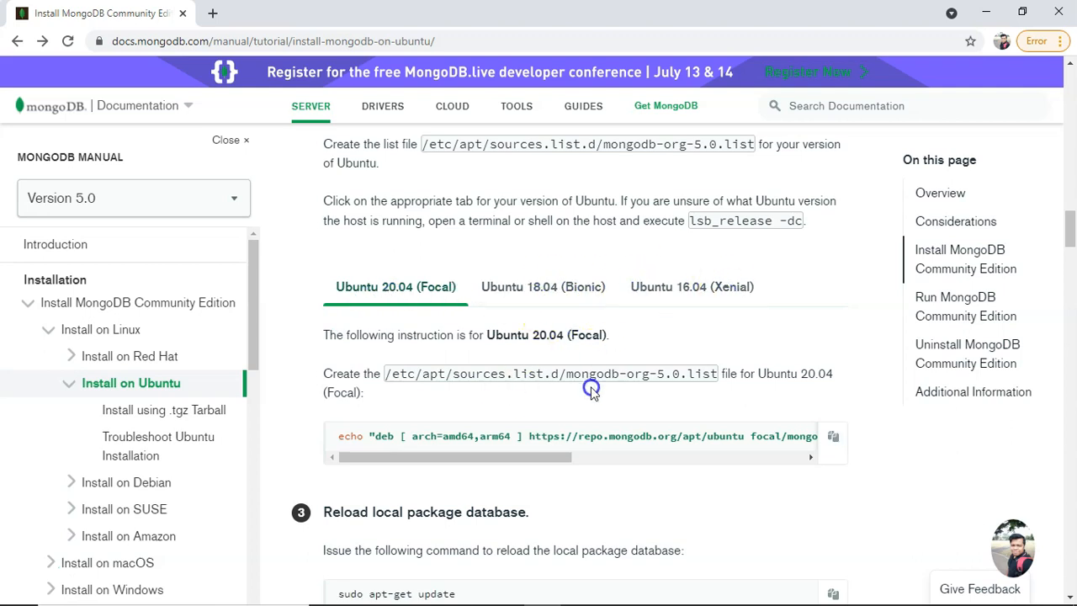
{"action": "left_click", "coordinate": [30, 562]}
{"action": "left_click", "coordinate": [500, 395]}
{"action": "right_click", "coordinate": [500, 396]}
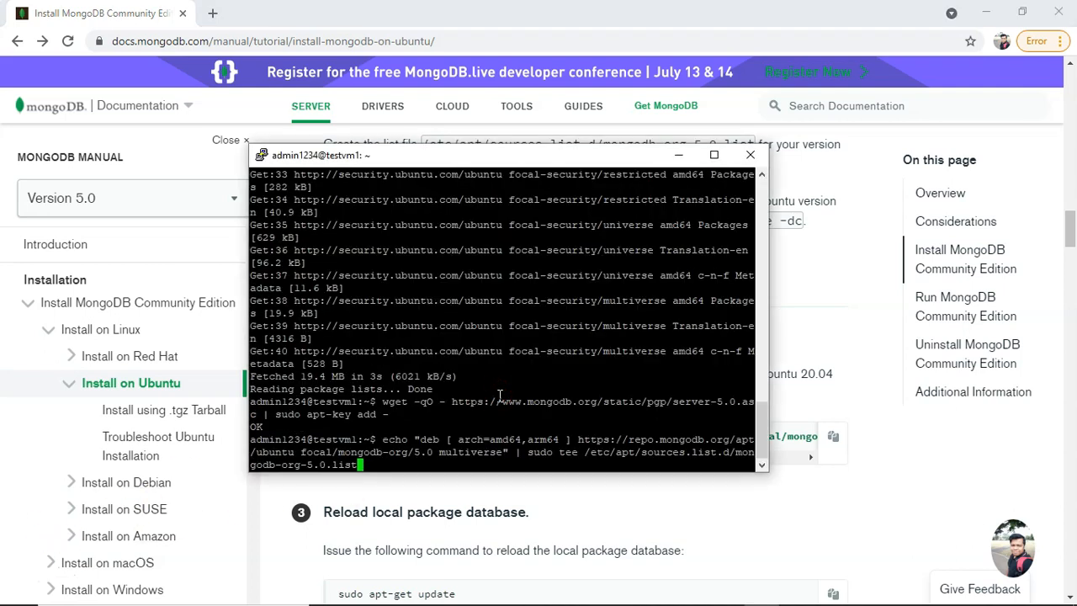
{"action": "key", "text": "Return"}
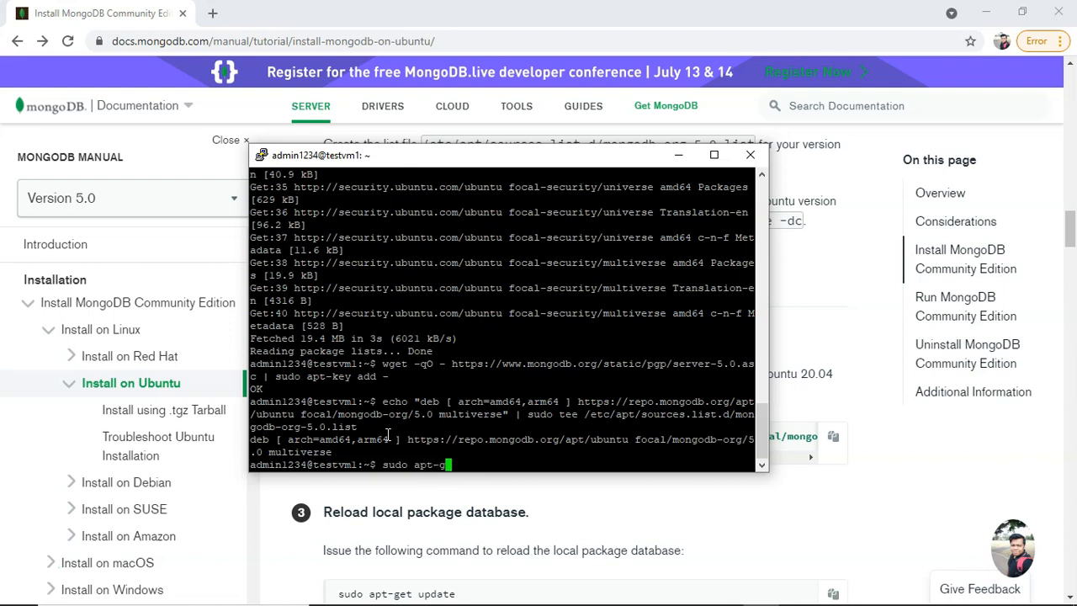
- Reload the package database with sudo apt-get update and highlight the GPG signature error in its output
{"action": "type", "text": "et updat"}
{"action": "key", "text": "Return"}
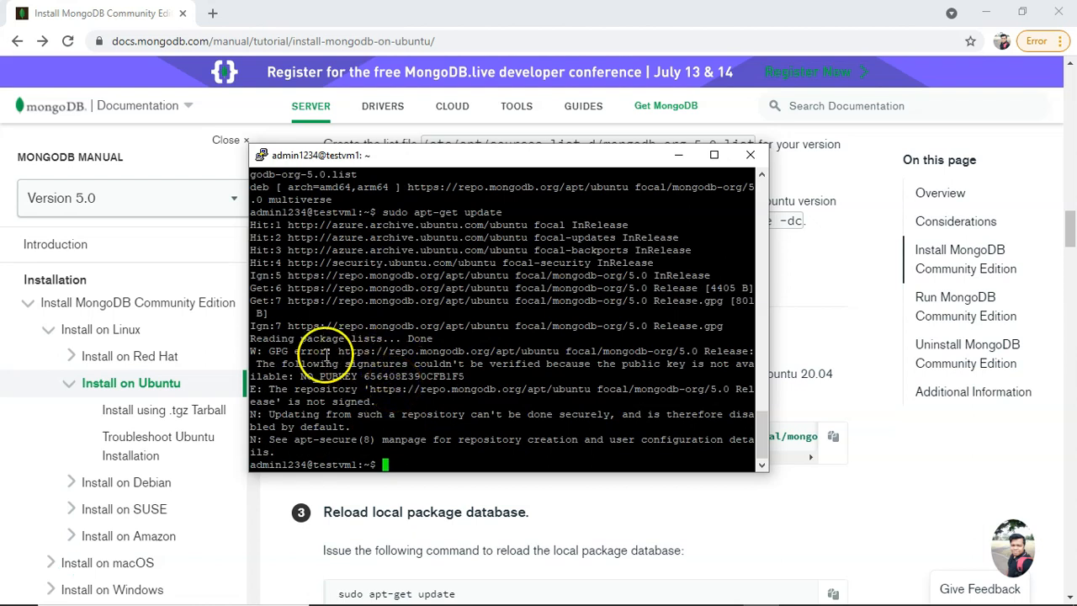
{"action": "left_click_drag", "start_coordinate": [271, 351], "coordinate": [464, 374]}
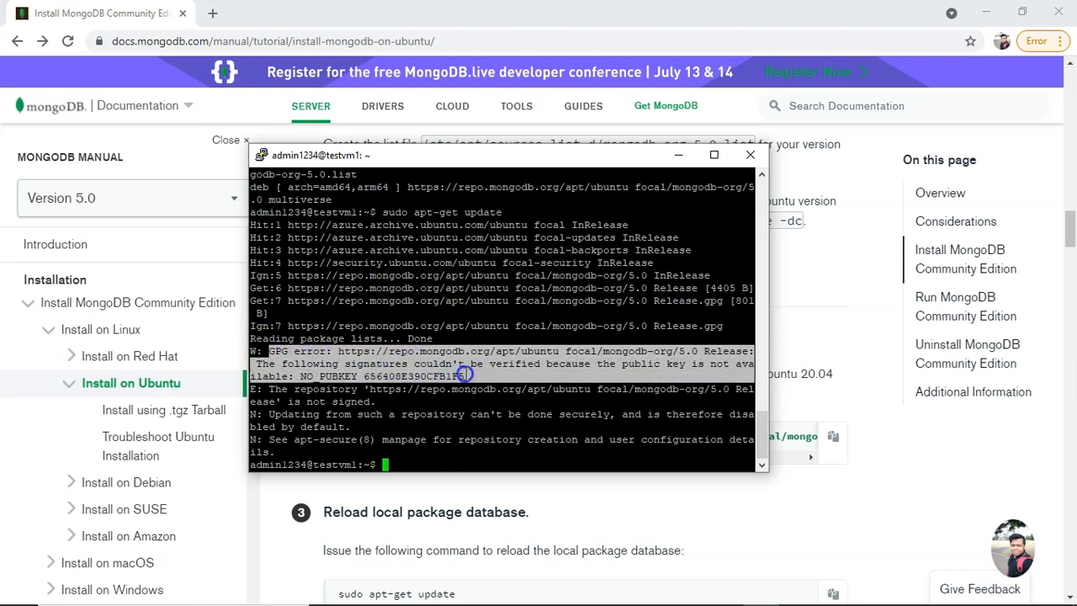
{"action": "left_click", "coordinate": [23, 573]}
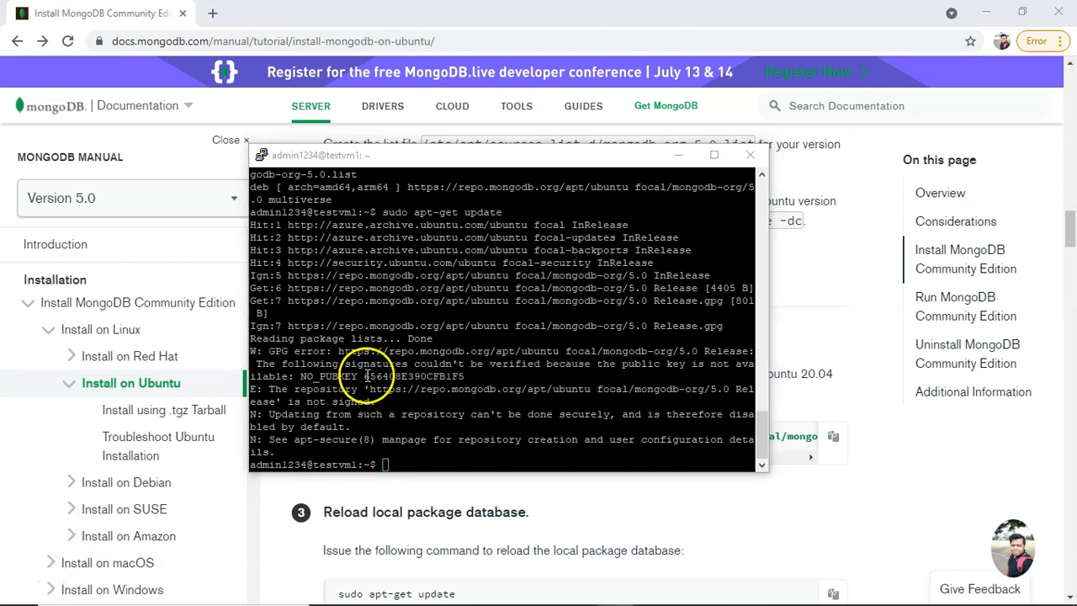
- Import the missing public key with sudo apt-key adv --keyserver hkp://keyserver.ubuntu.com:80 --recv-keys 656408E390CFB1F5
{"action": "left_click_drag", "start_coordinate": [367, 376], "coordinate": [465, 376]}
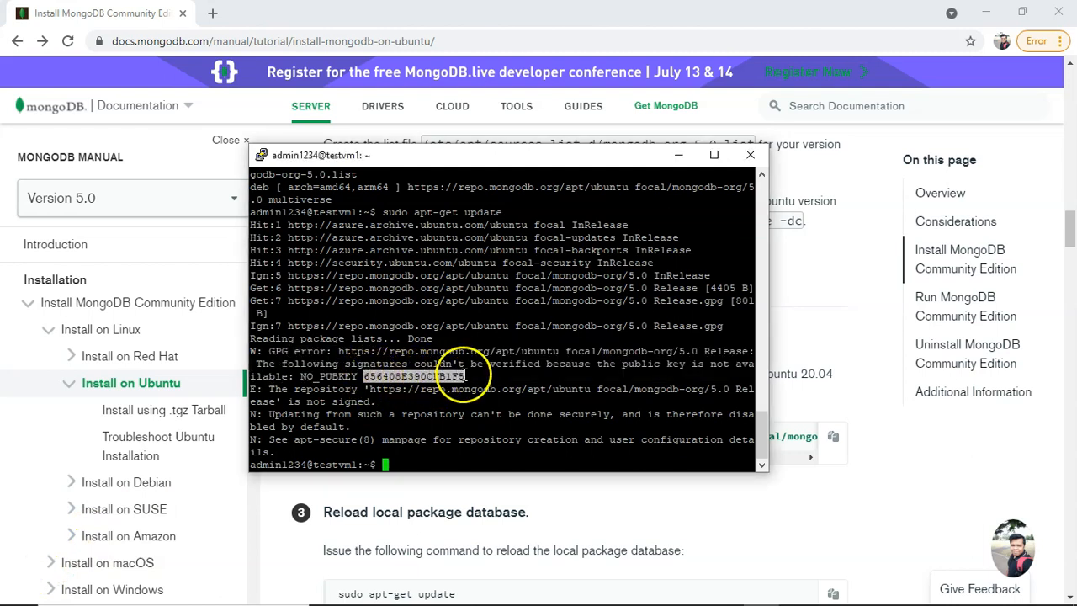
{"action": "right_click", "coordinate": [427, 455]}
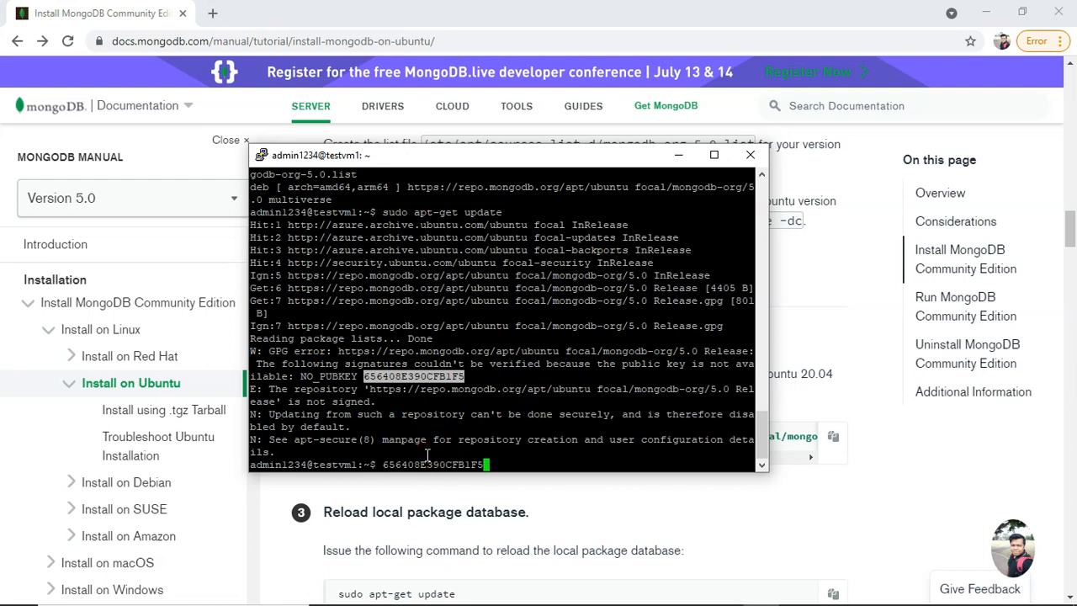
{"action": "left_click", "coordinate": [497, 464]}
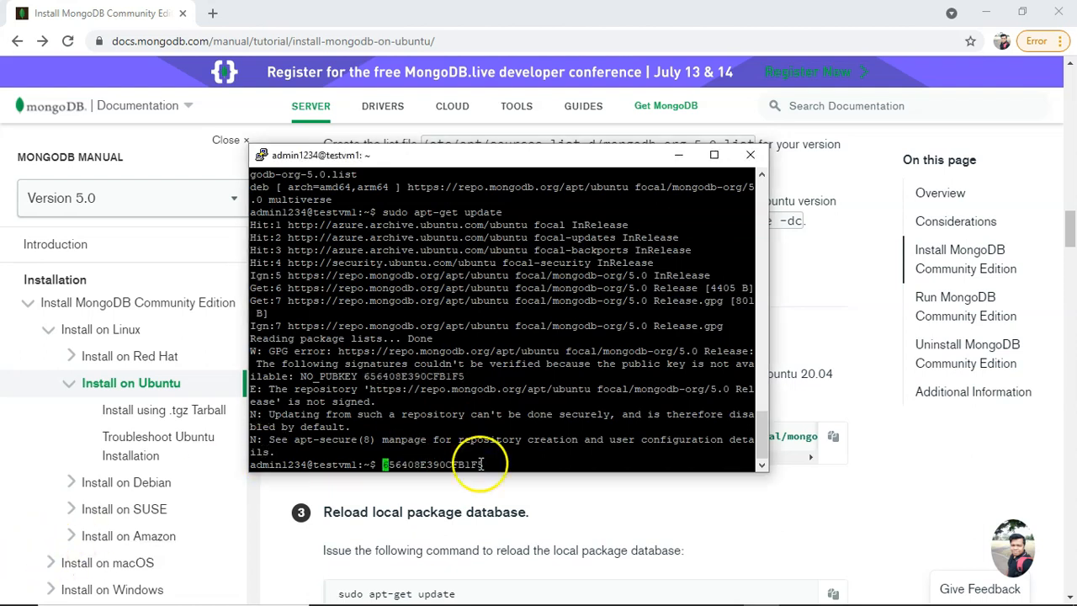
{"action": "left_click", "coordinate": [385, 464]}
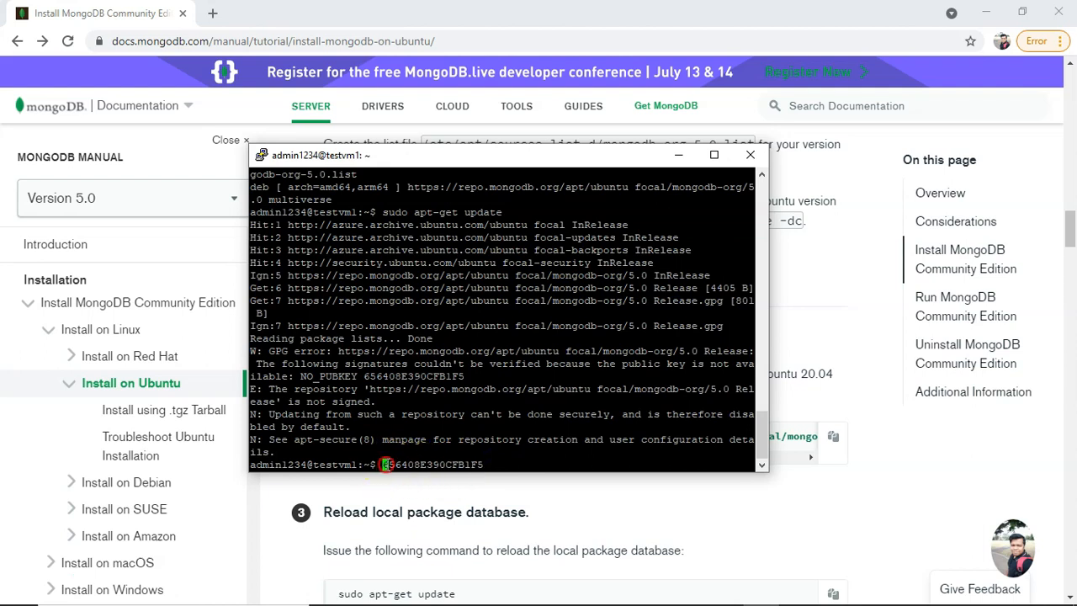
{"action": "right_click", "coordinate": [385, 463]}
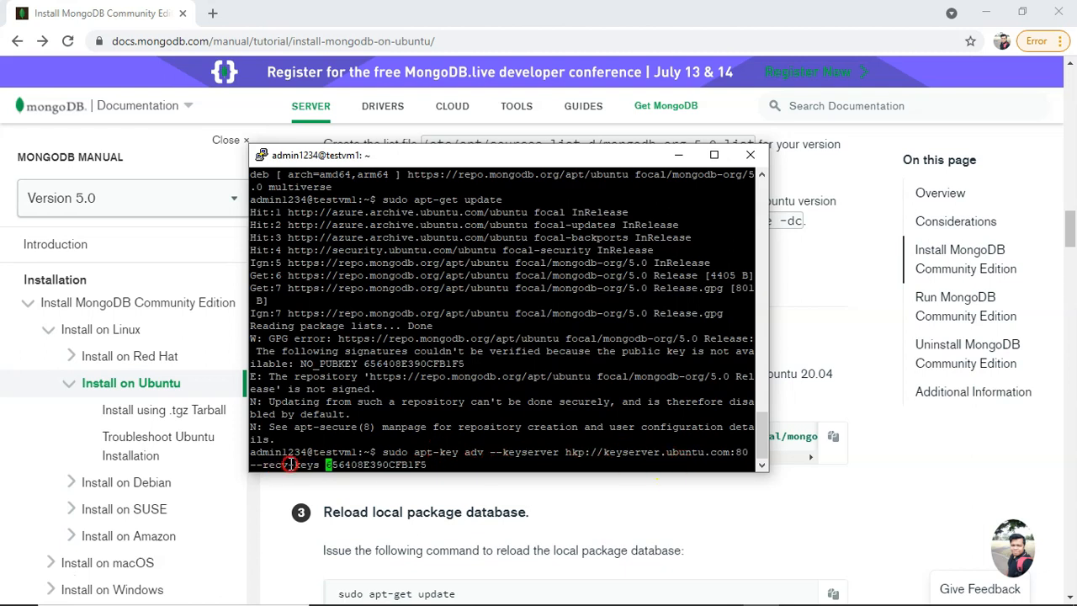
{"action": "key", "text": "Return"}
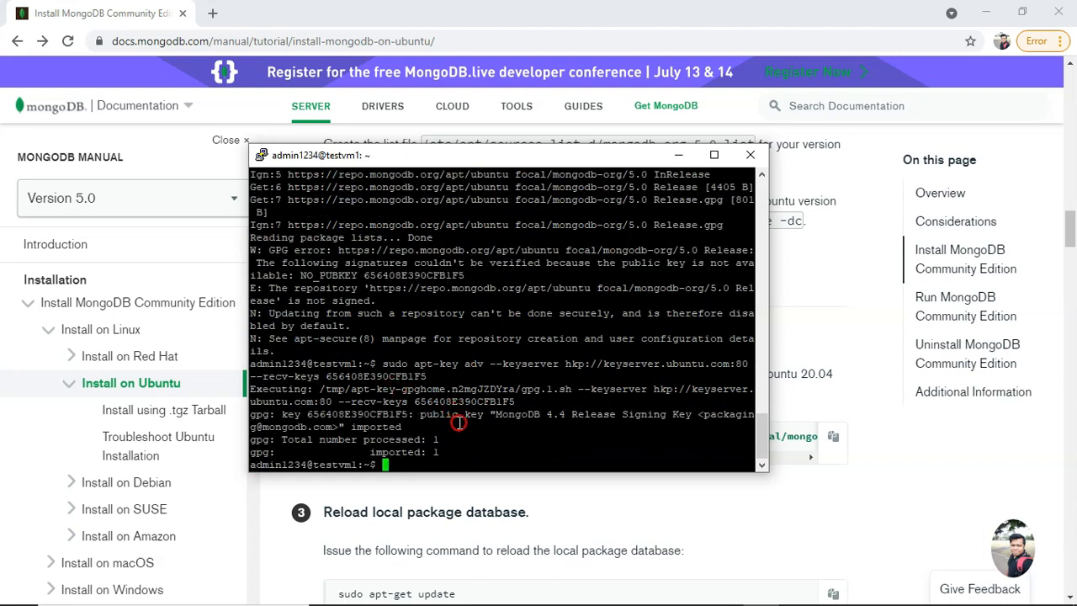
- Rerun sudo apt-get update from the command history to reload the package lists
{"action": "key", "text": "Up"}
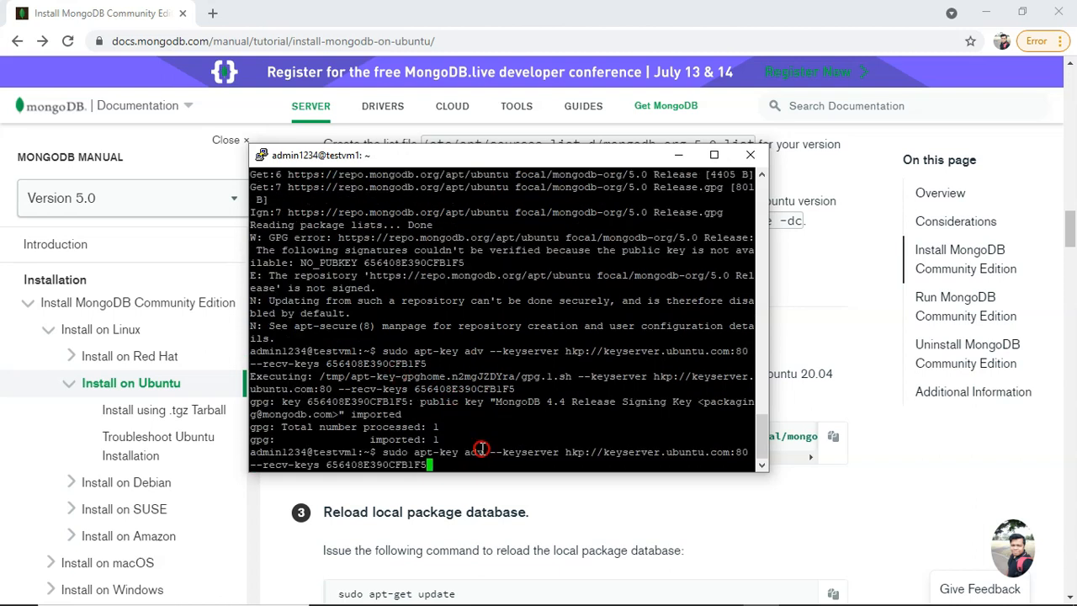
{"action": "key", "text": "Up"}
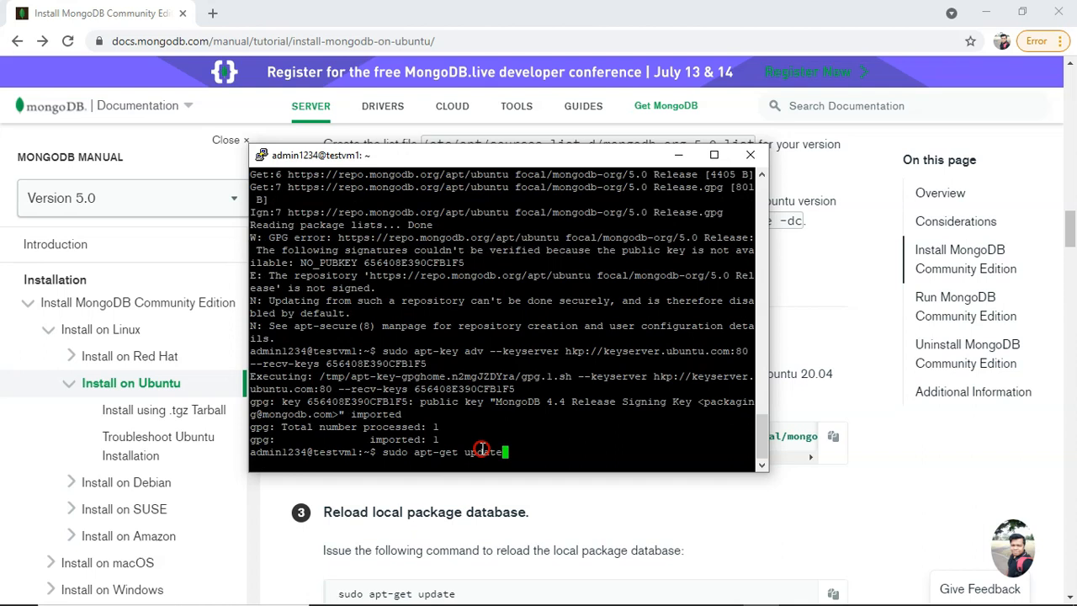
{"action": "key", "text": "Return"}
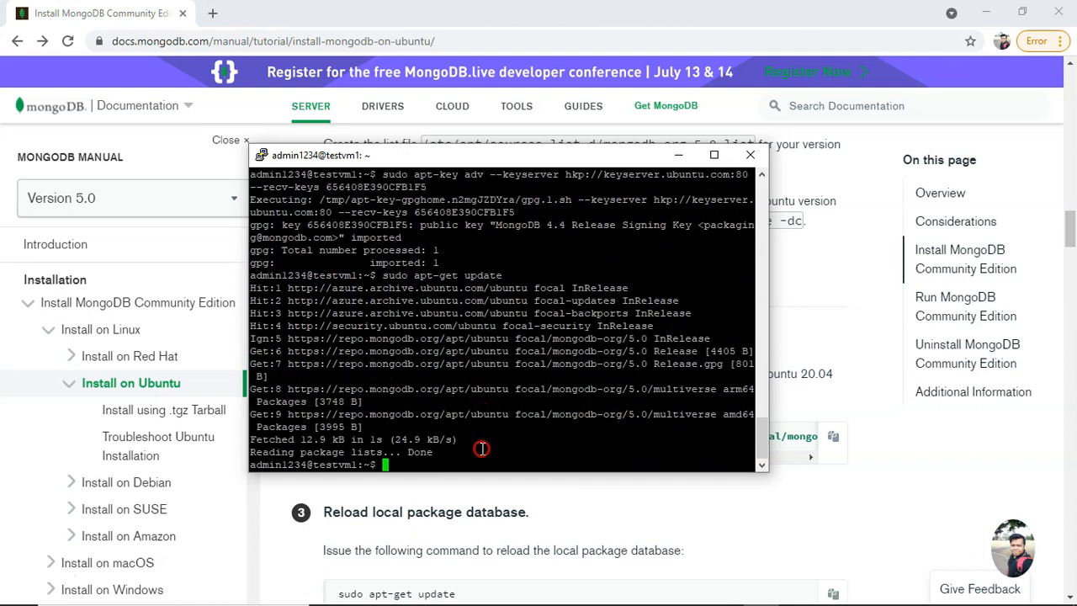
- Install the latest MongoDB packages by copying sudo apt-get install -y mongodb-org from the guide and running it in the terminal
{"action": "left_click", "coordinate": [602, 510]}
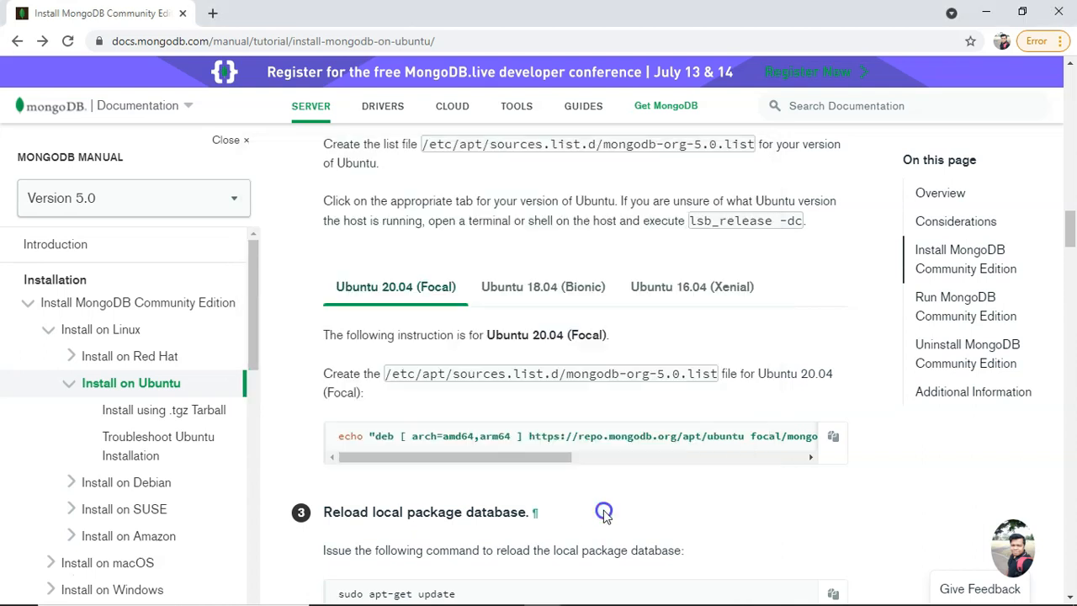
{"action": "left_click_drag", "start_coordinate": [1072, 210], "coordinate": [1071, 249]}
{"action": "left_click", "coordinate": [836, 491]}
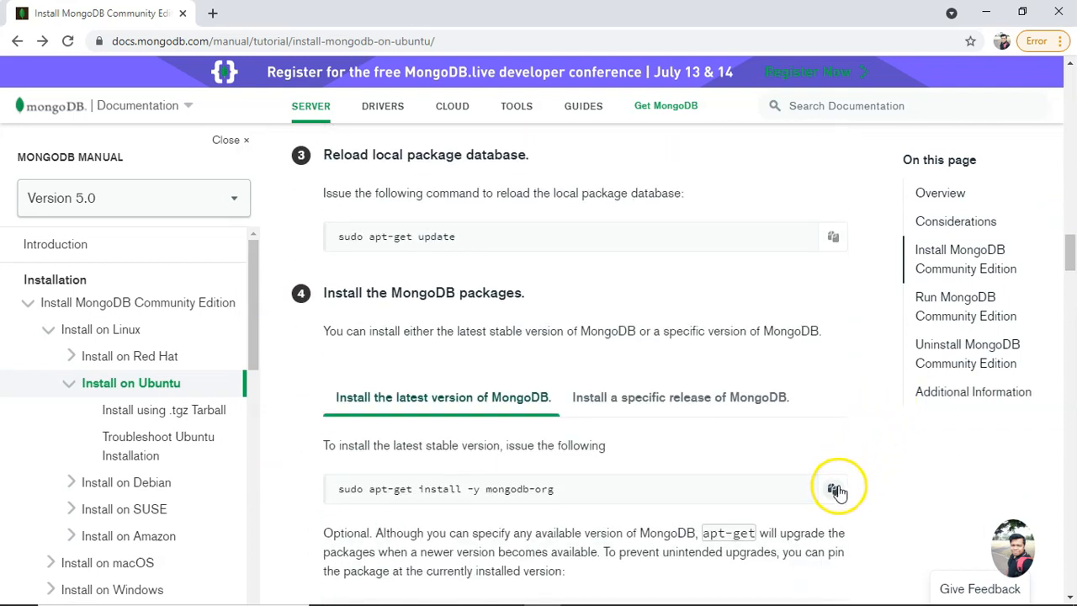
{"action": "left_click", "coordinate": [35, 570]}
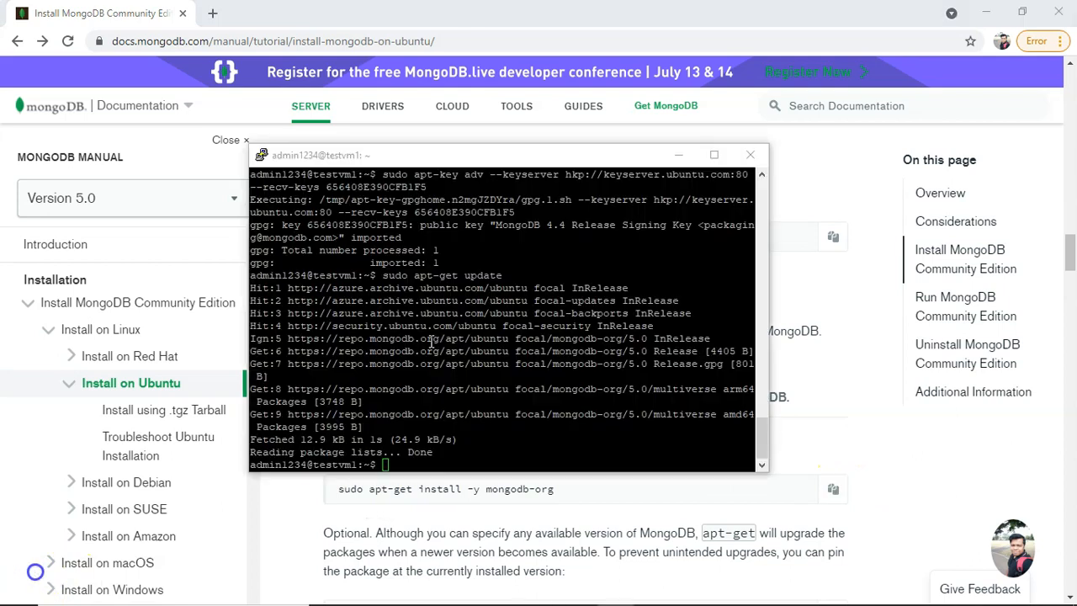
{"action": "right_click", "coordinate": [431, 340]}
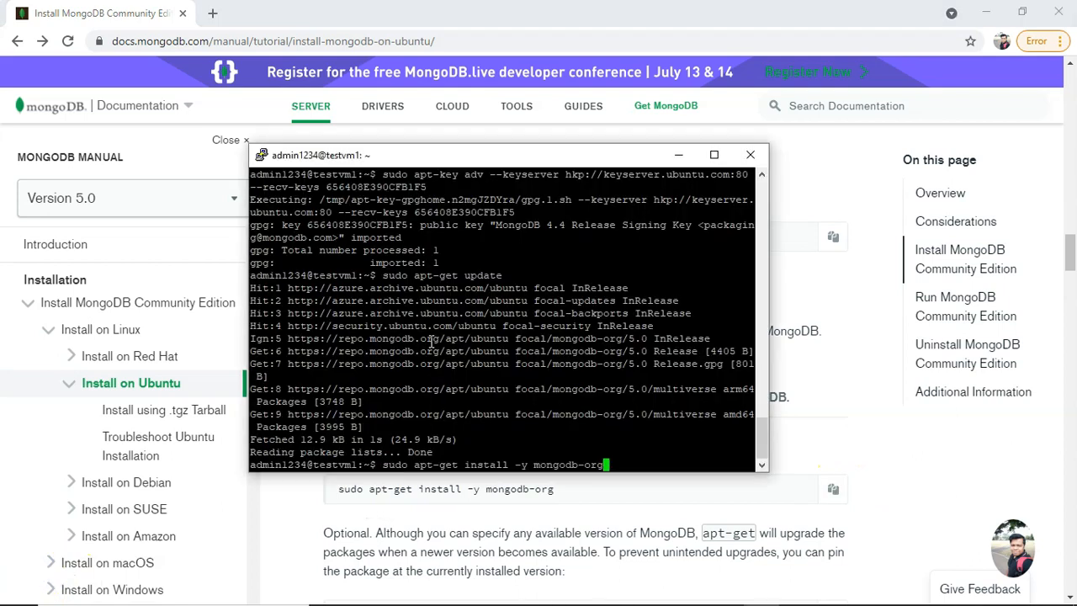
{"action": "key", "text": "Return"}
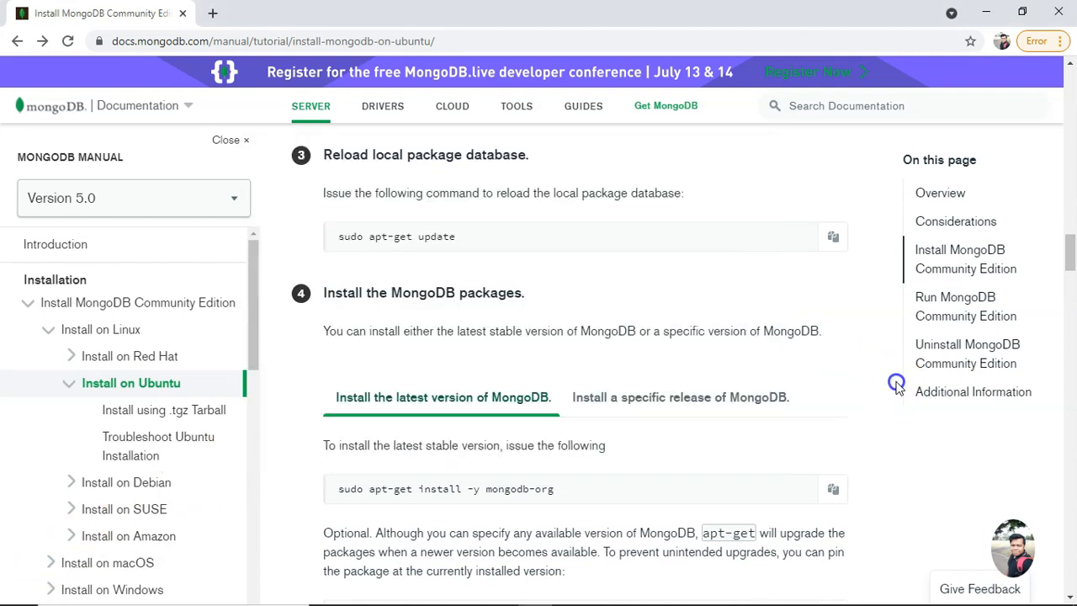
- Start the MongoDB service by copying sudo systemctl start mongod from the guide and running it in the terminal
{"action": "left_click_drag", "start_coordinate": [1067, 244], "coordinate": [1072, 352]}
{"action": "left_click", "coordinate": [833, 348]}
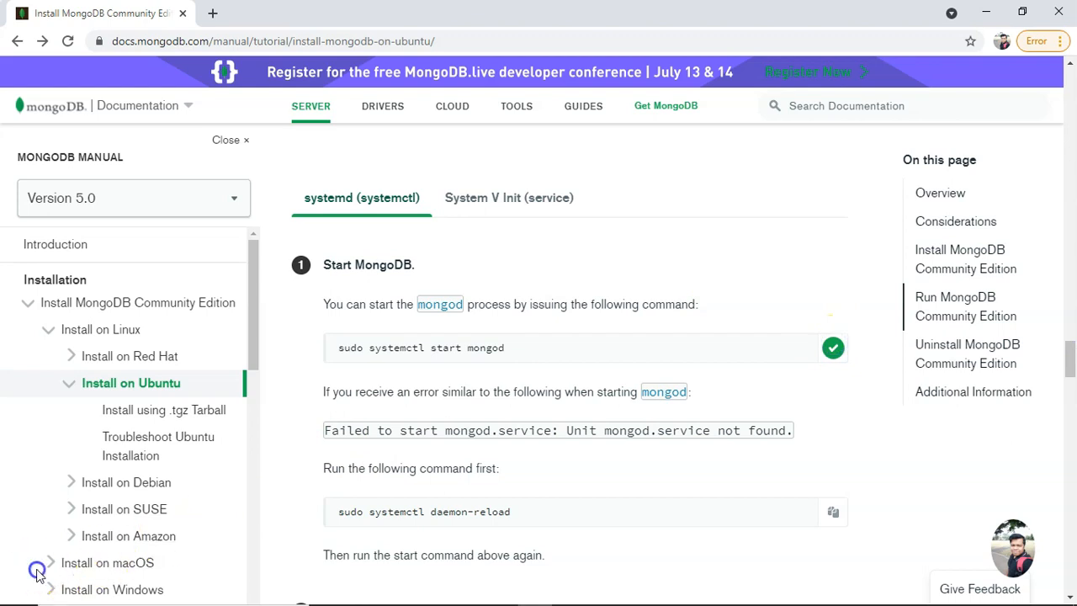
{"action": "key", "text": "alt+Tab"}
{"action": "right_click", "coordinate": [439, 315]}
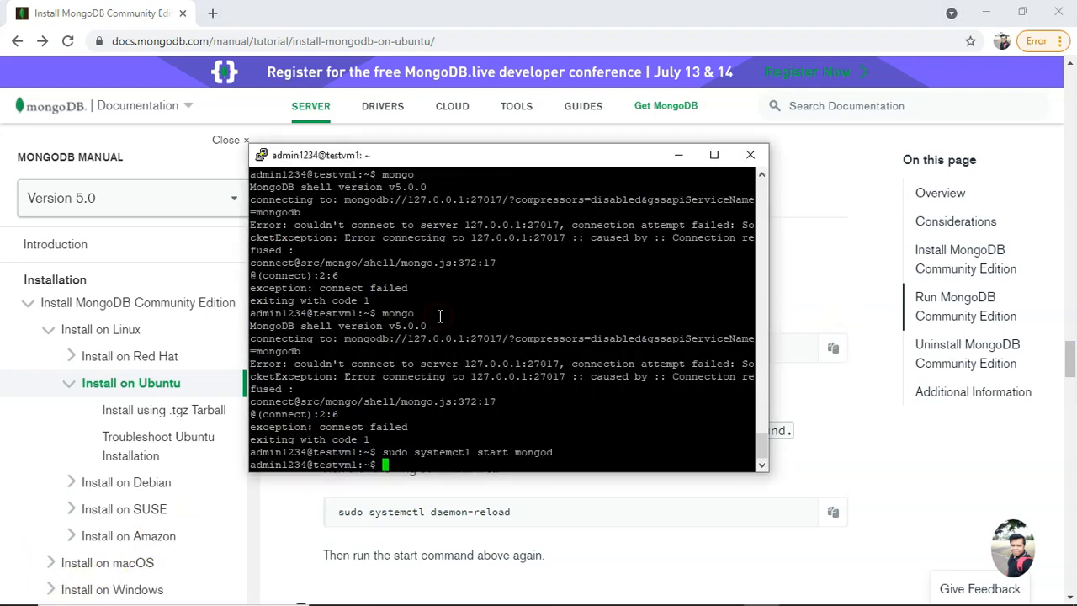
- Check the MongoDB service with sudo systemctl status mongod and return to the prompt
{"action": "key", "text": "Up"}
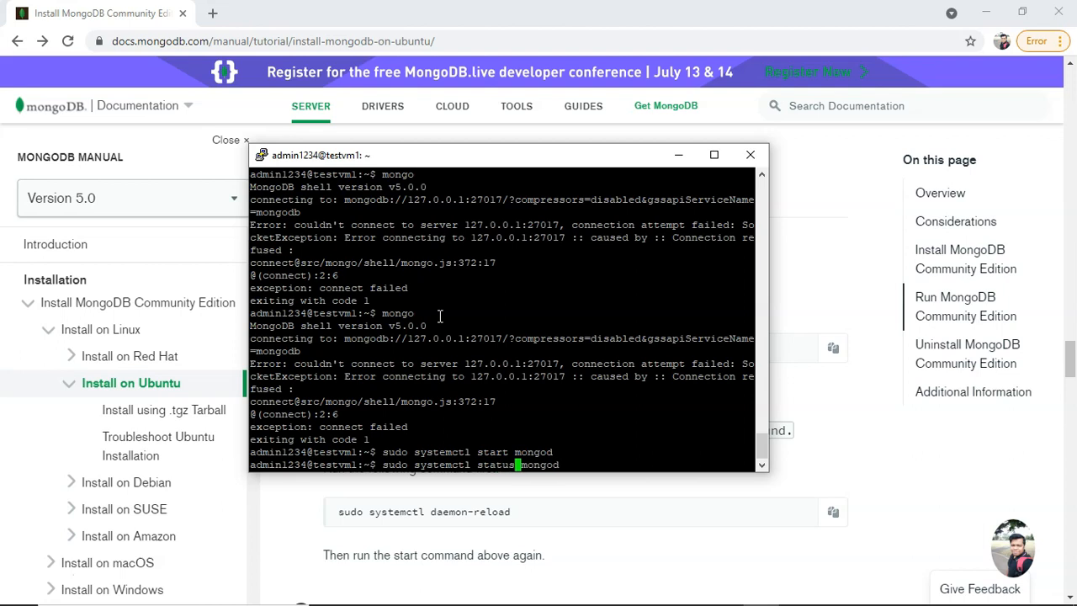
{"action": "key", "text": "Return"}
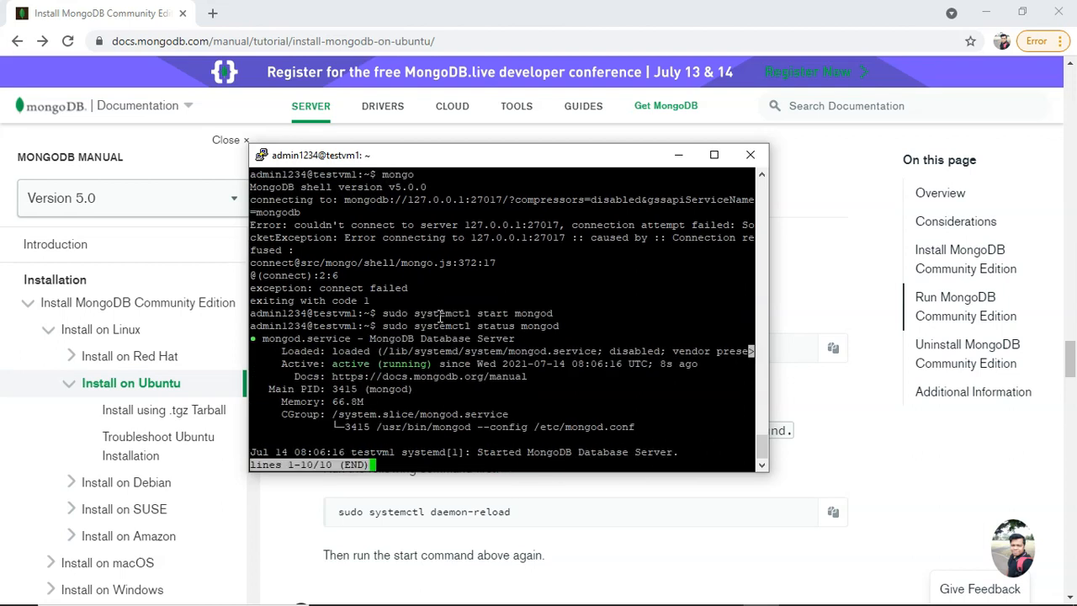
{"action": "key", "text": "ctrl+c"}
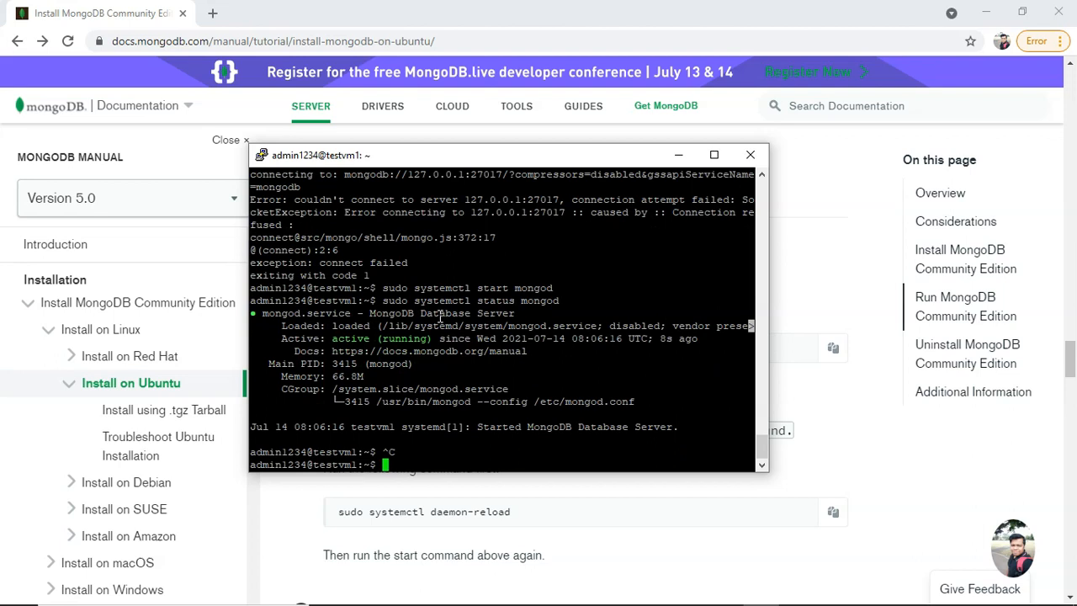
- Open the mongo shell and list the databases with show dbs
{"action": "type", "text": "mongo"}
{"action": "key", "text": "Return"}
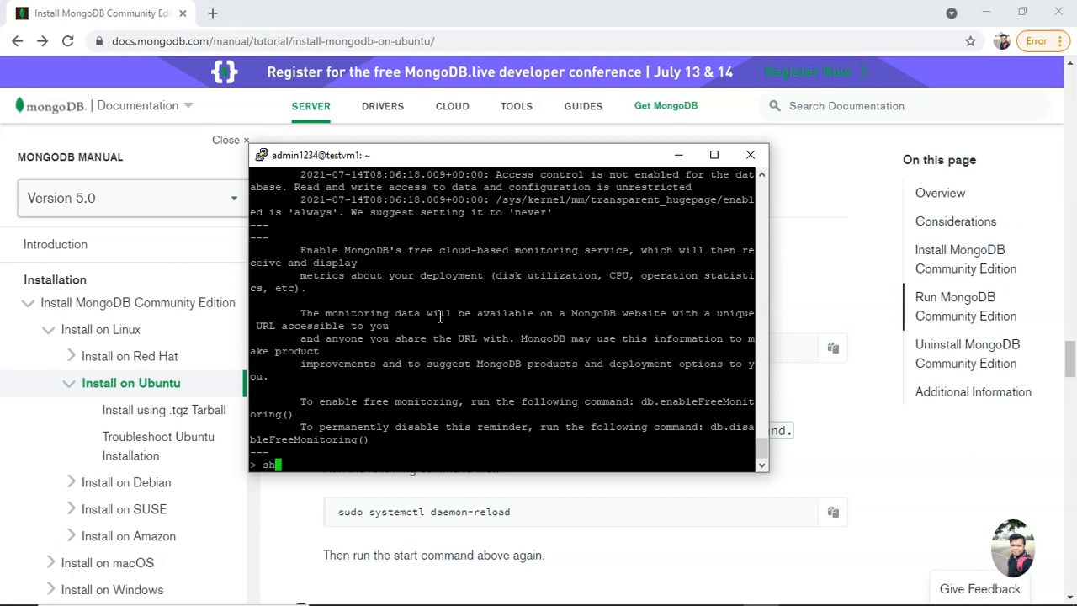
{"action": "key", "text": "Return"}
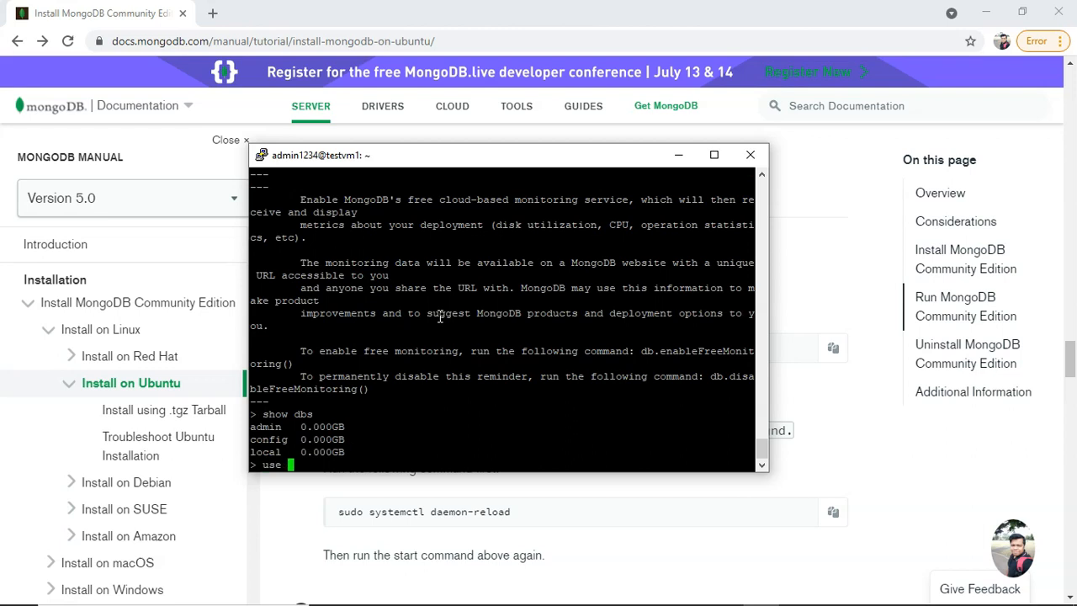
- Switch to a product database with the use command in the mongo shell
{"action": "type", "text": "use produc"}
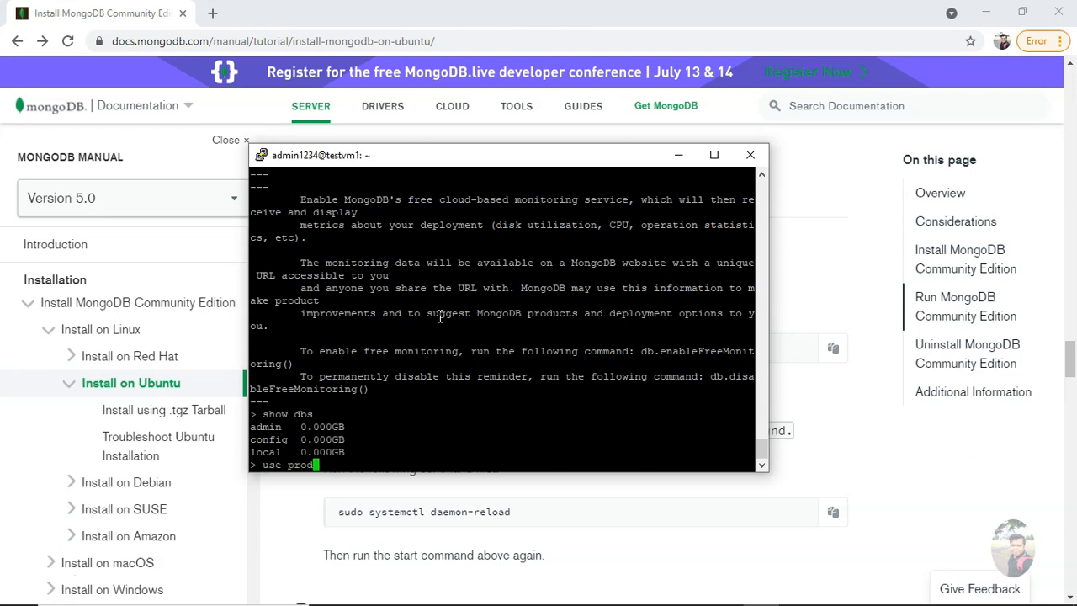